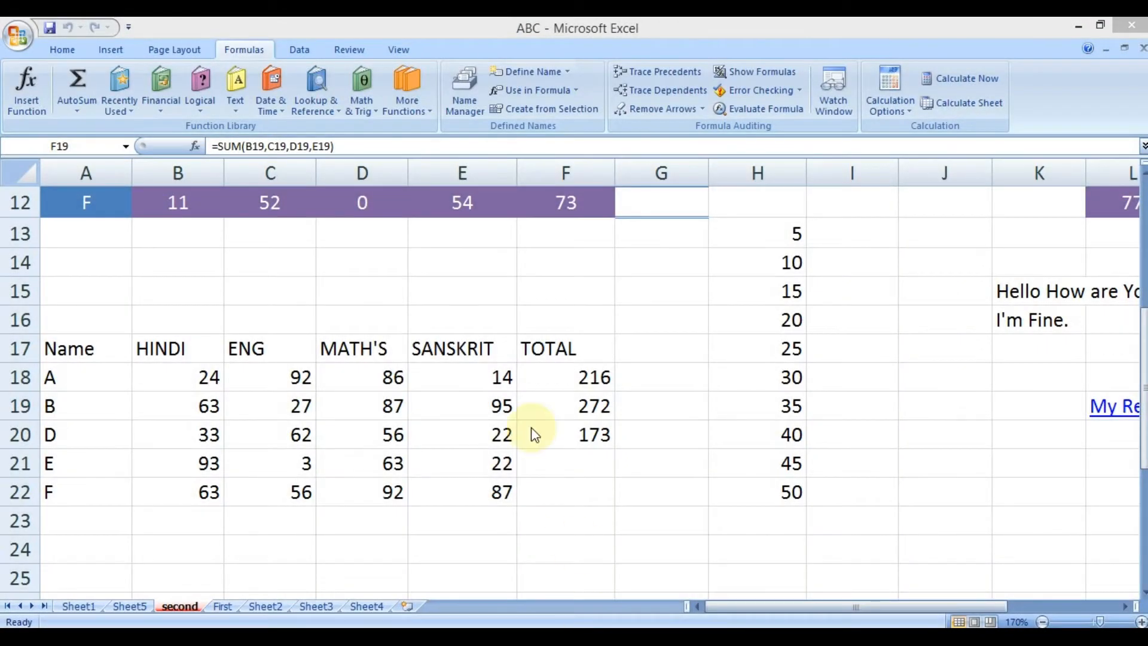
Examine the formulas behind the TOTAL values in F18 to F20 and the empty cell below them.
{"action": "left_click", "coordinate": [672, 303]}
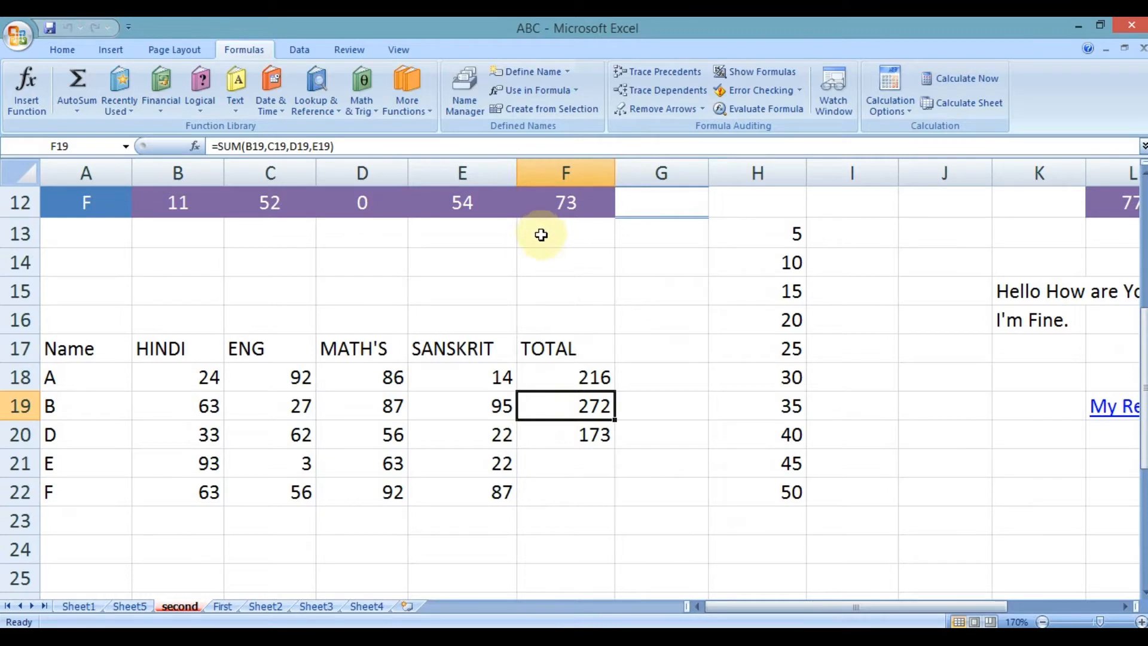
{"action": "left_click_drag", "start_coordinate": [584, 374], "coordinate": [573, 421]}
{"action": "left_click", "coordinate": [558, 375]}
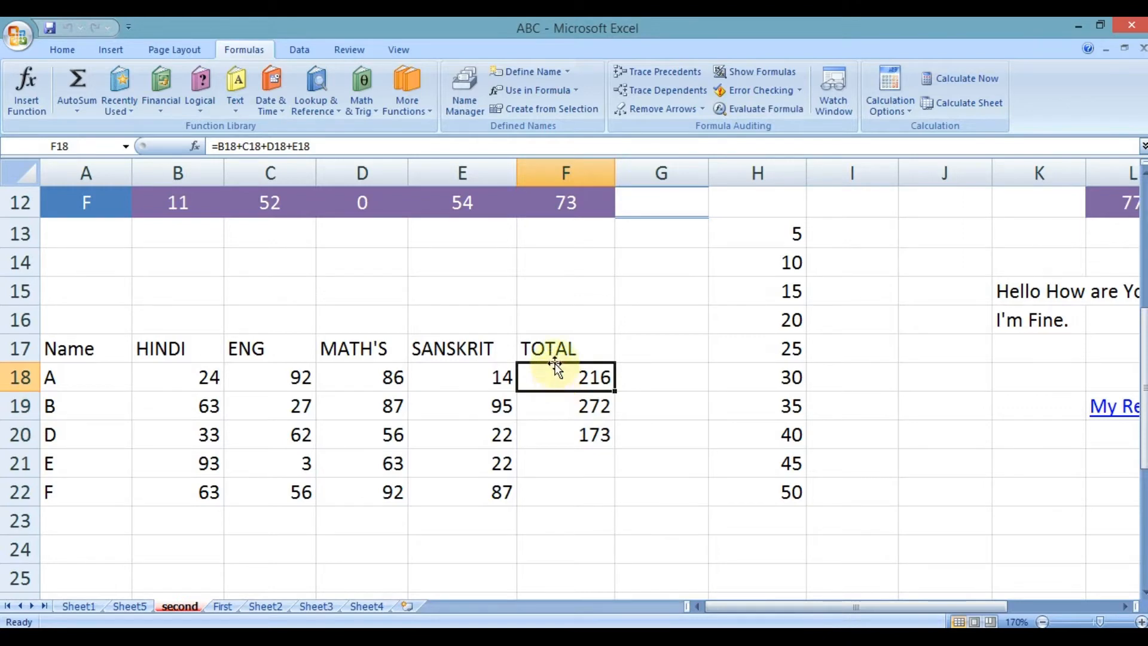
{"action": "left_click", "coordinate": [560, 401]}
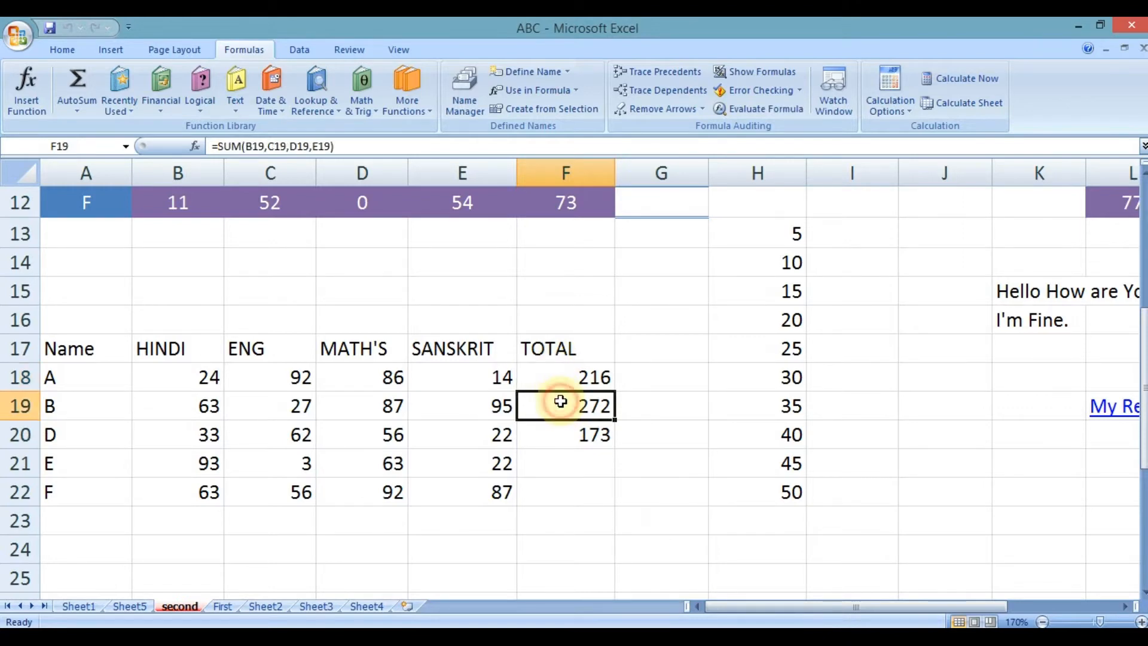
{"action": "left_click", "coordinate": [555, 438]}
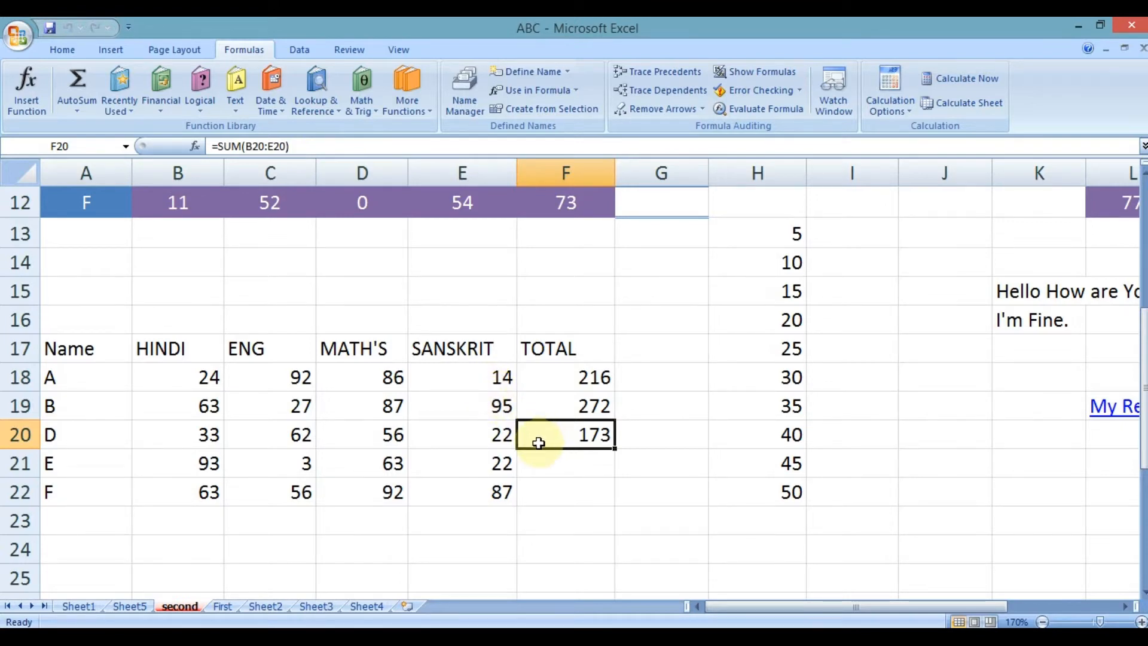
{"action": "left_click", "coordinate": [561, 466]}
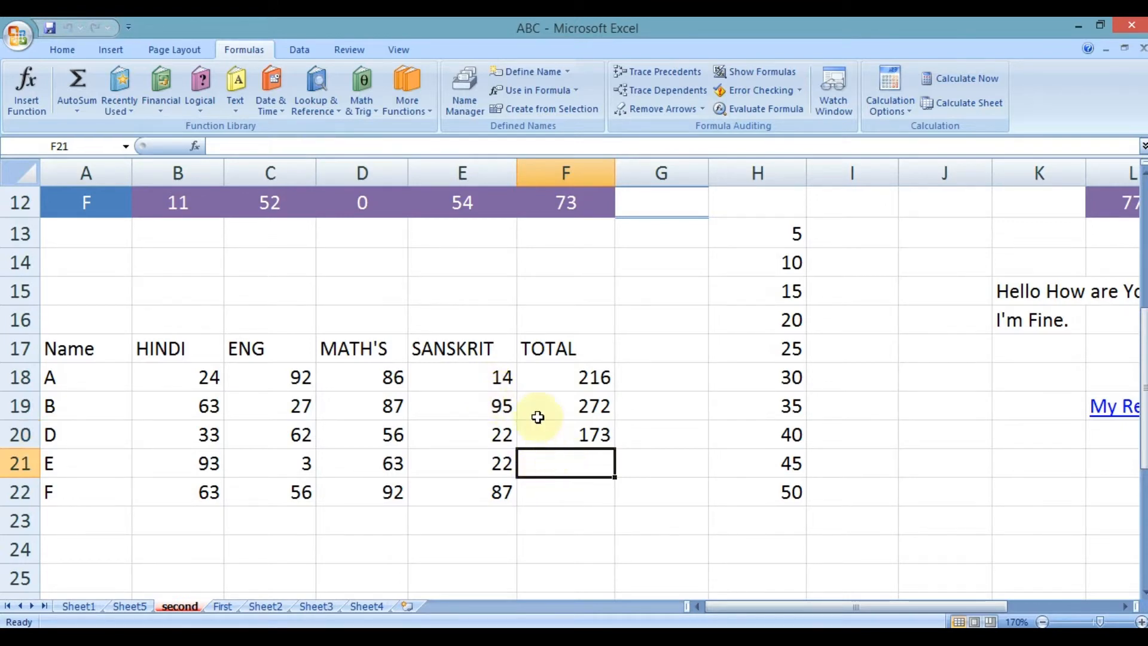
{"action": "left_click_drag", "start_coordinate": [543, 375], "coordinate": [545, 436]}
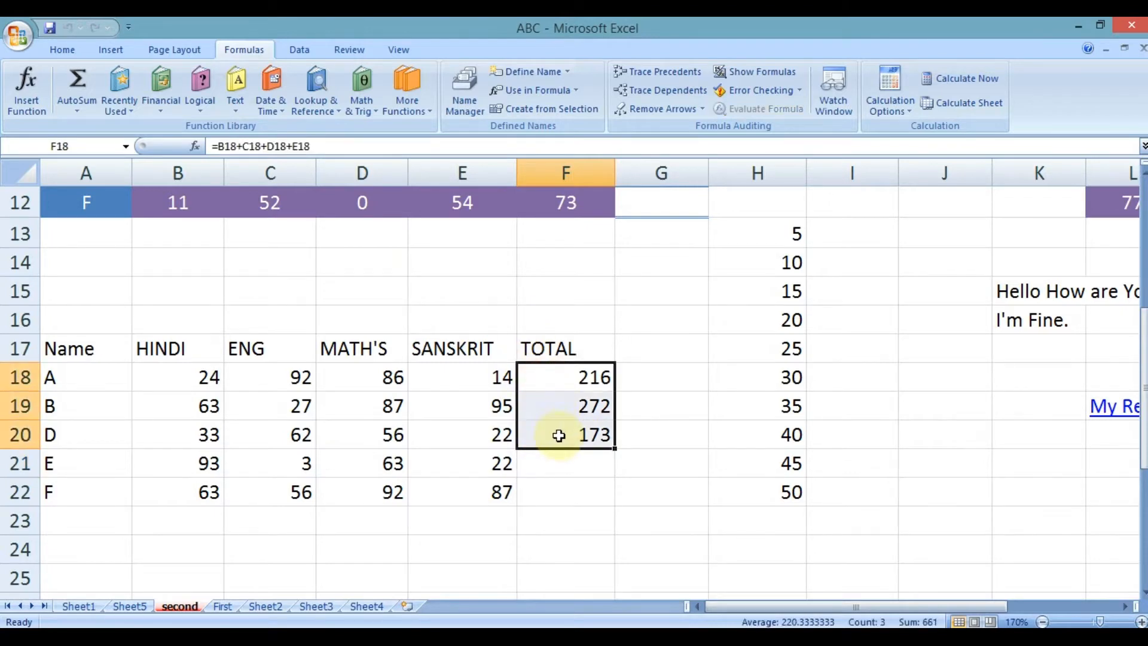
{"action": "left_click", "coordinate": [555, 467]}
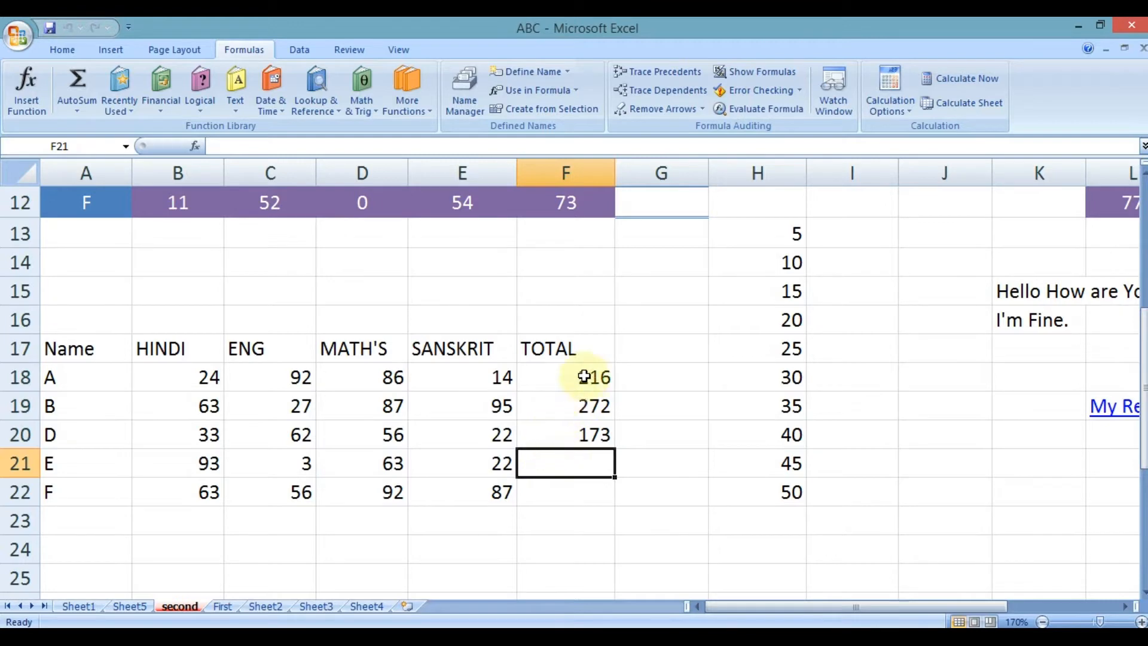
Build the bracketed sum of row A's four subject marks in G18 as =(B18+C18+D18+E18).
{"action": "left_click", "coordinate": [637, 386]}
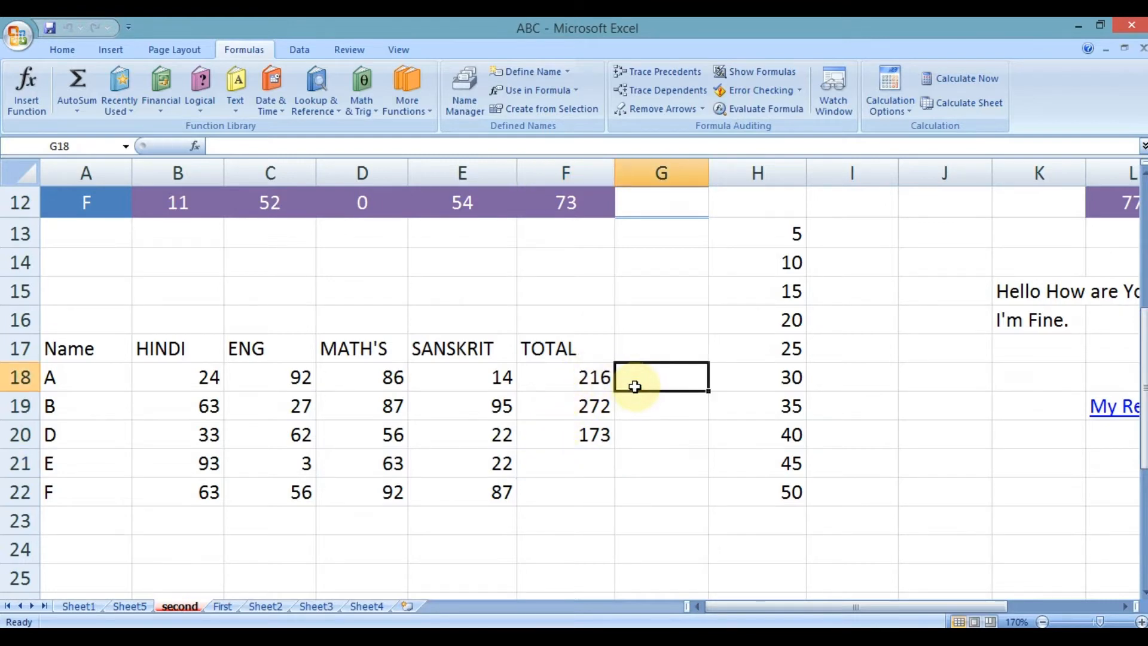
{"action": "type", "text": "="}
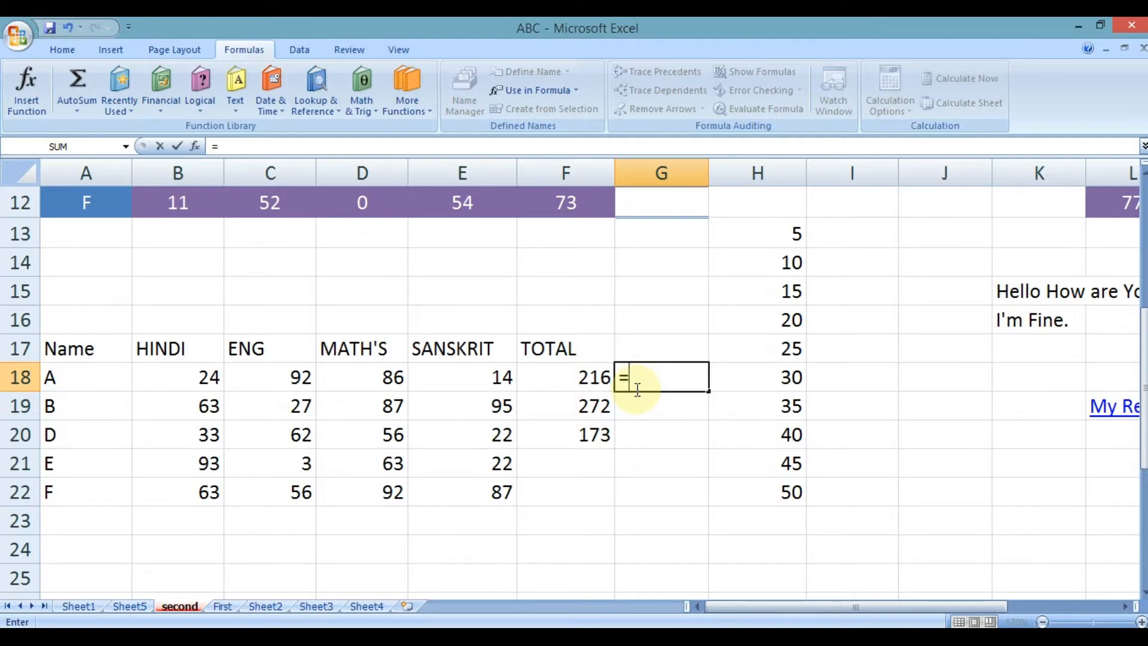
{"action": "type", "text": "("}
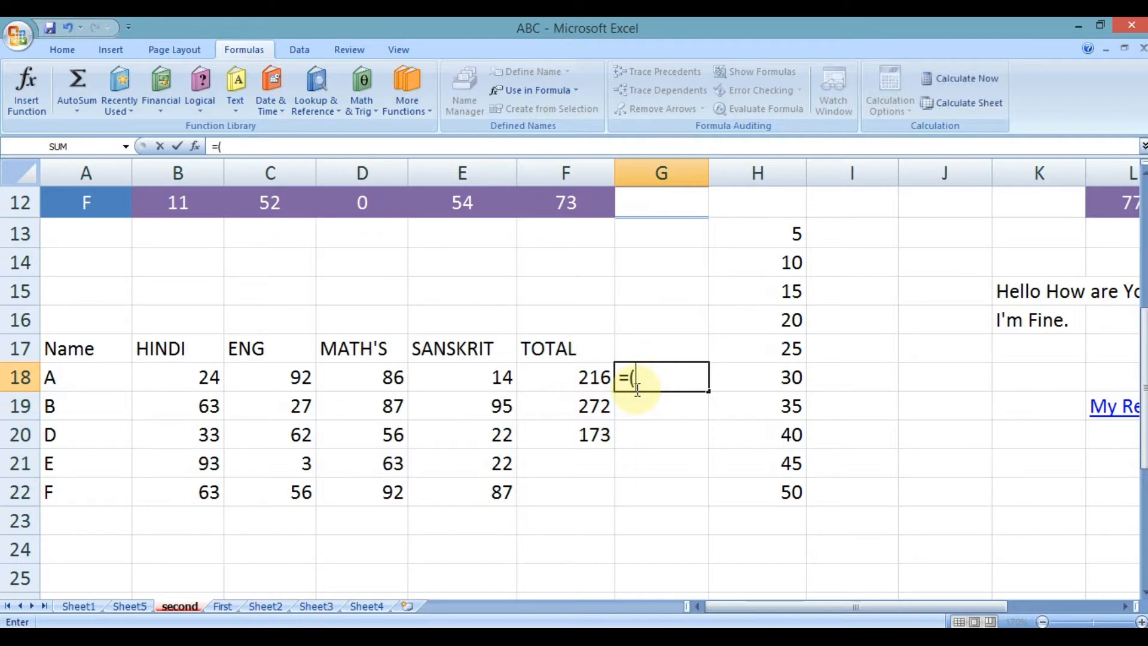
{"action": "left_click", "coordinate": [203, 375]}
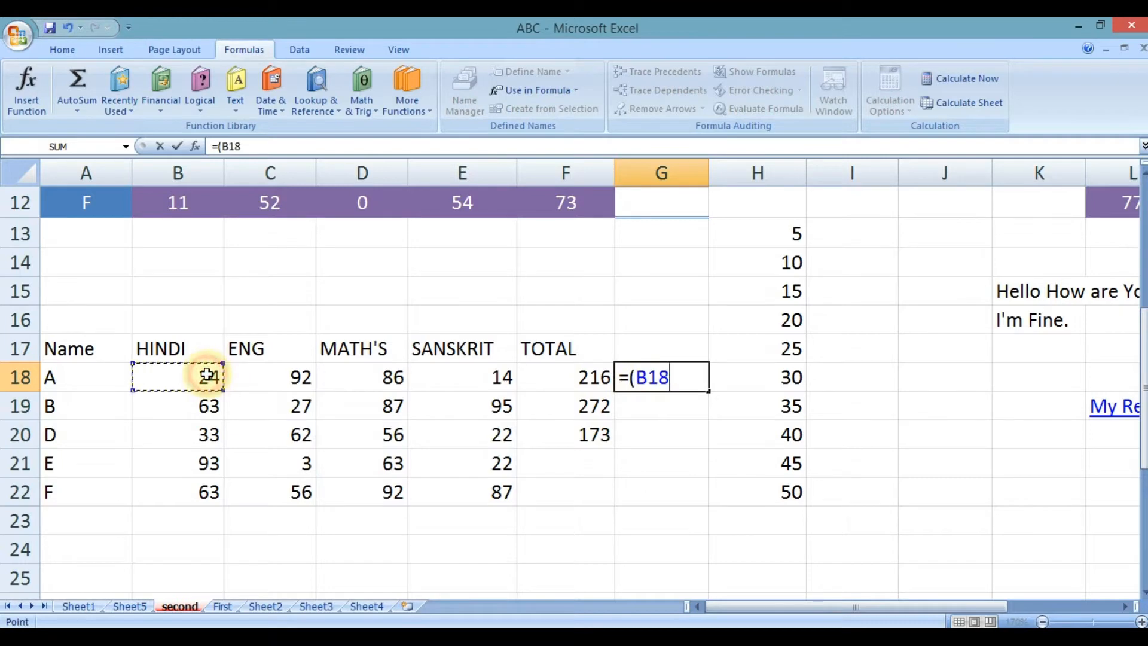
{"action": "type", "text": "+"}
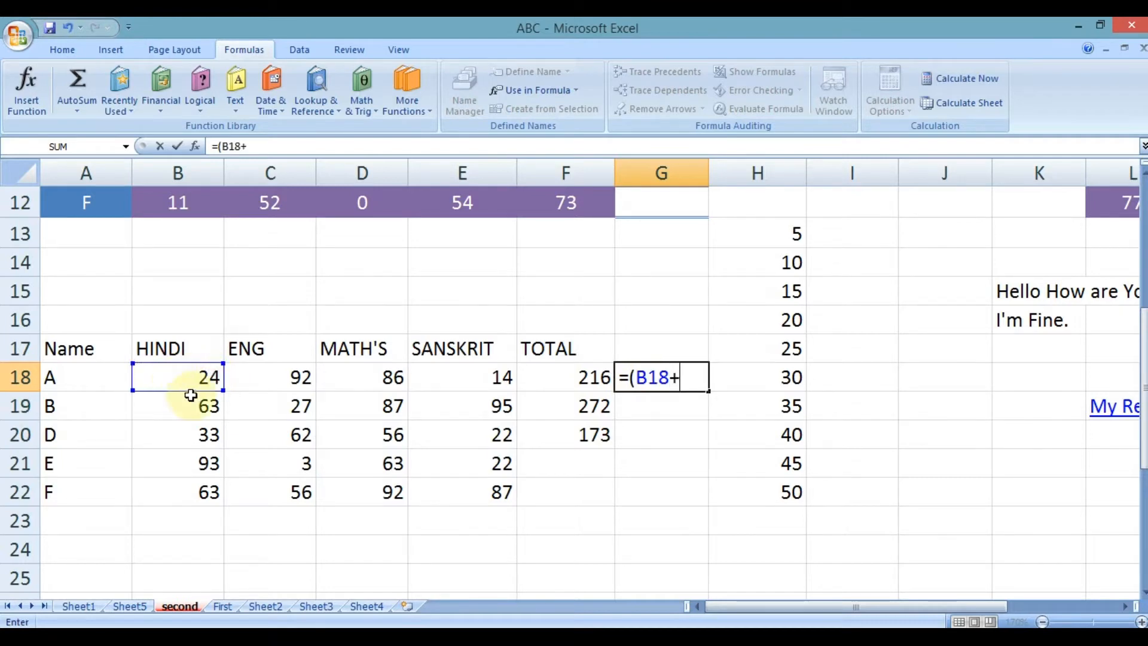
{"action": "left_click", "coordinate": [270, 377]}
{"action": "type", "text": "+"}
{"action": "left_click", "coordinate": [349, 379]}
{"action": "type", "text": "+"}
{"action": "left_click", "coordinate": [454, 379]}
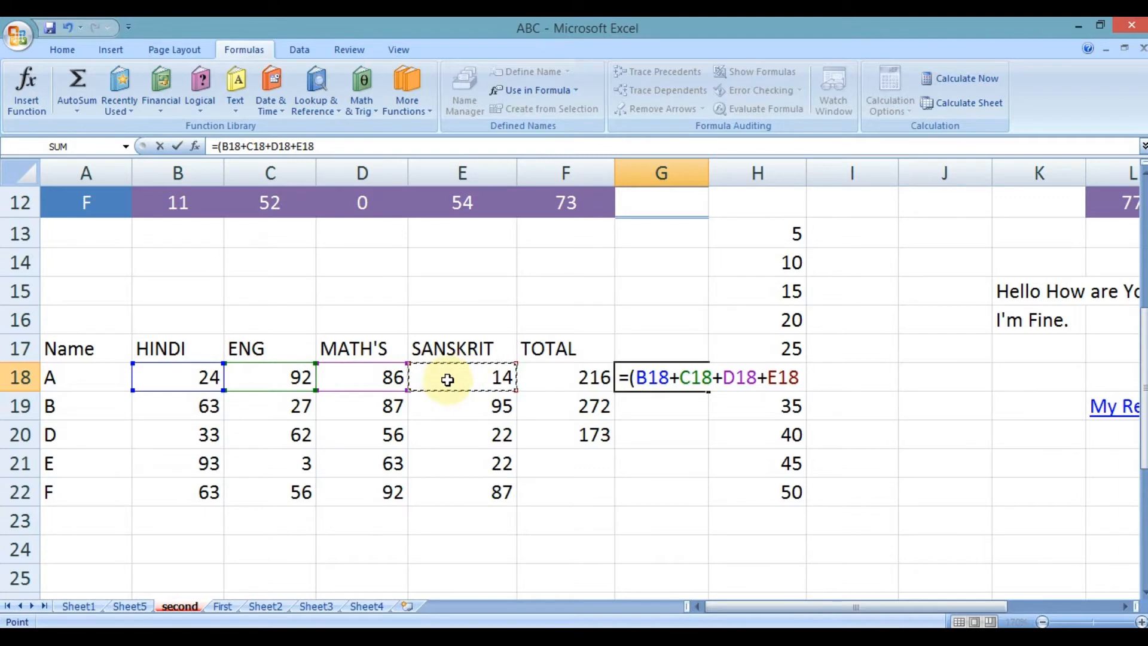
{"action": "type", "text": ")"}
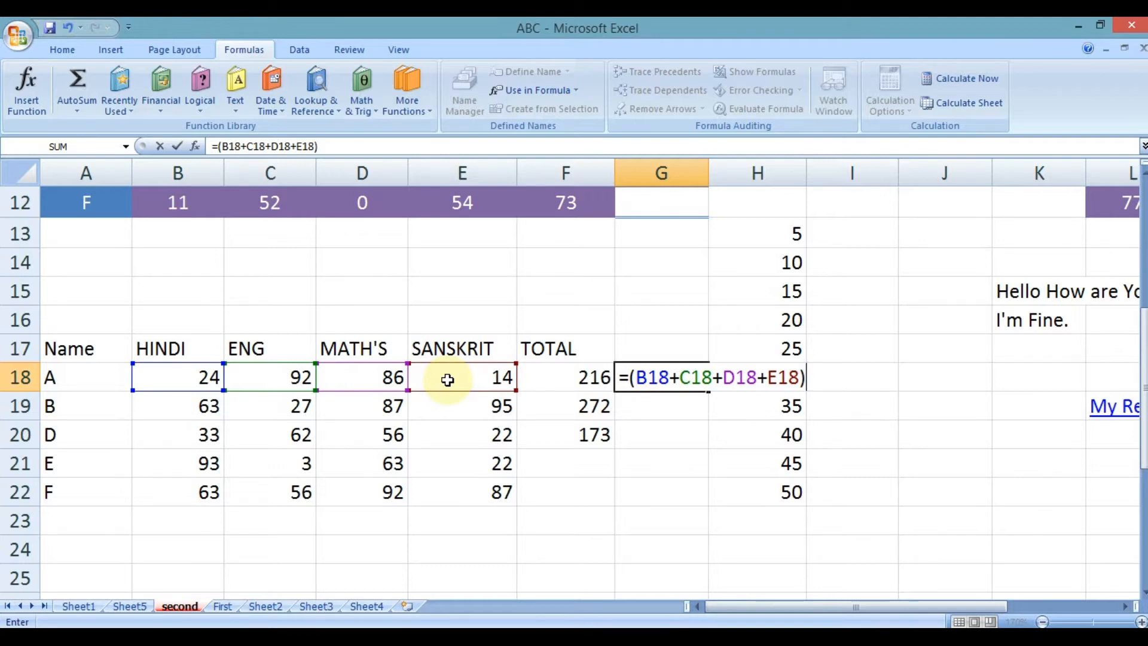
Complete the G18 average formula by dividing the bracketed sum by 4.
{"action": "left_click", "coordinate": [776, 378]}
{"action": "left_click_drag", "start_coordinate": [768, 377], "coordinate": [802, 379]}
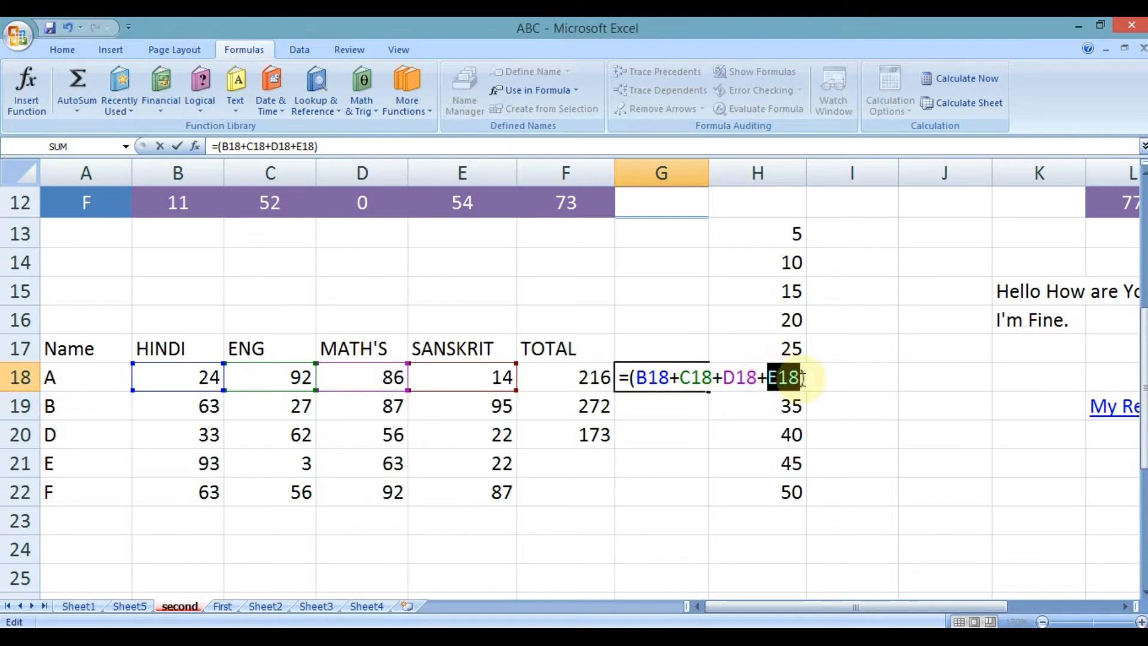
{"action": "left_click", "coordinate": [629, 377]}
{"action": "left_click_drag", "start_coordinate": [806, 377], "coordinate": [629, 377]}
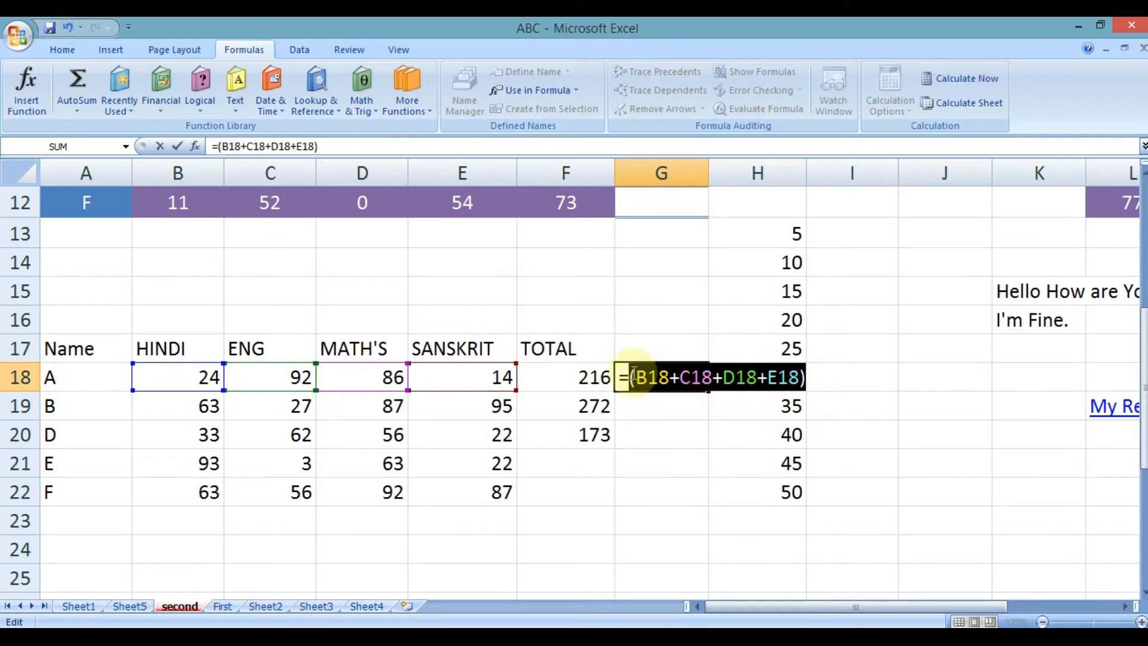
{"action": "left_click", "coordinate": [807, 378]}
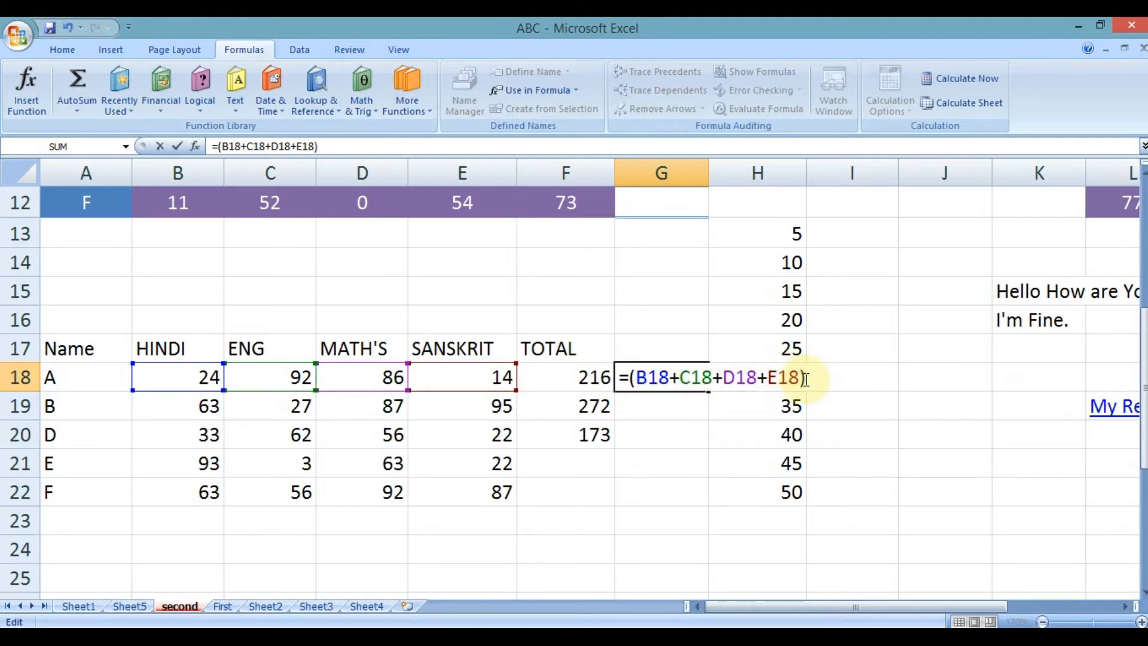
{"action": "type", "text": "/4"}
{"action": "key", "text": "Return"}
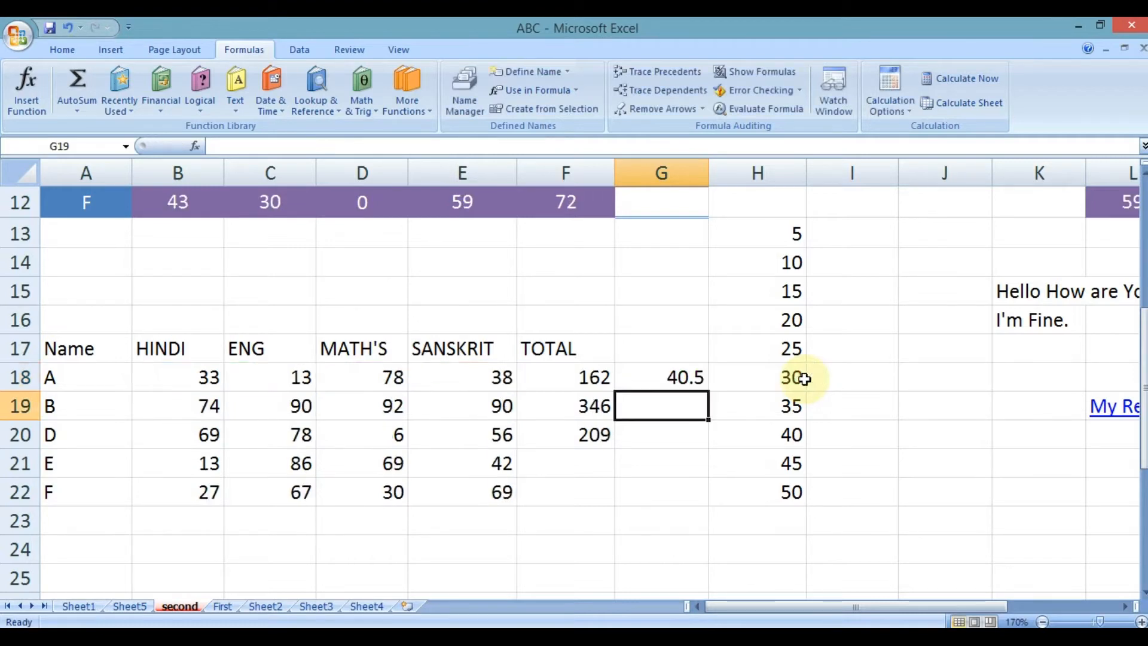
Compare the average formula in G18 with row A's subject marks in B18:E18 and its total.
{"action": "left_click", "coordinate": [646, 377]}
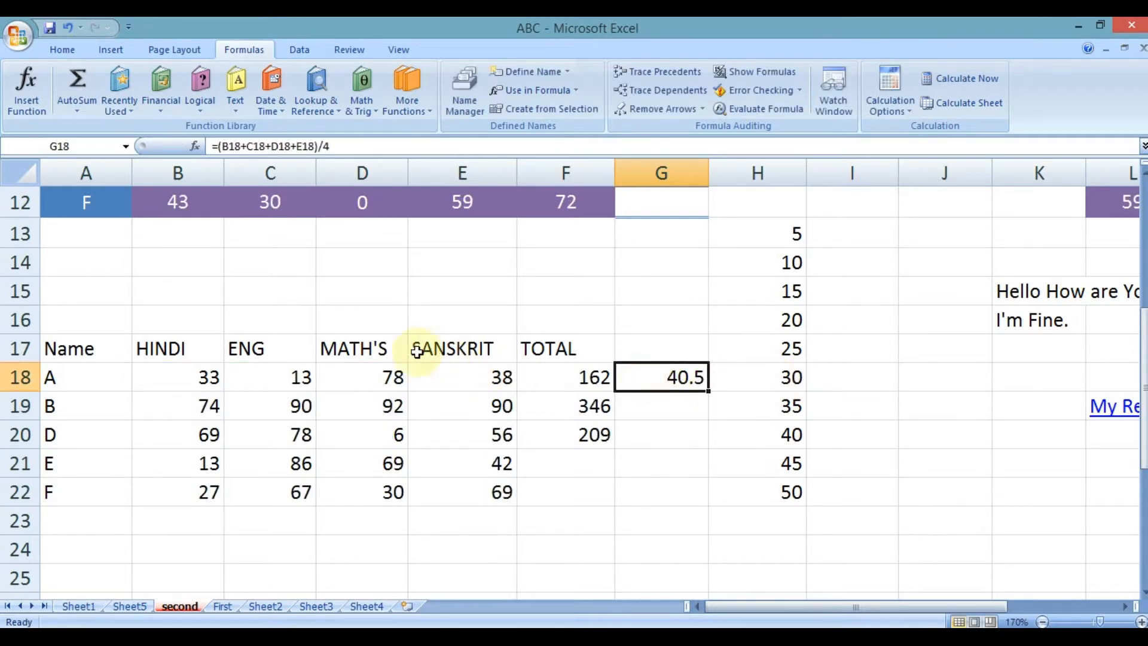
{"action": "left_click_drag", "start_coordinate": [205, 374], "coordinate": [461, 386]}
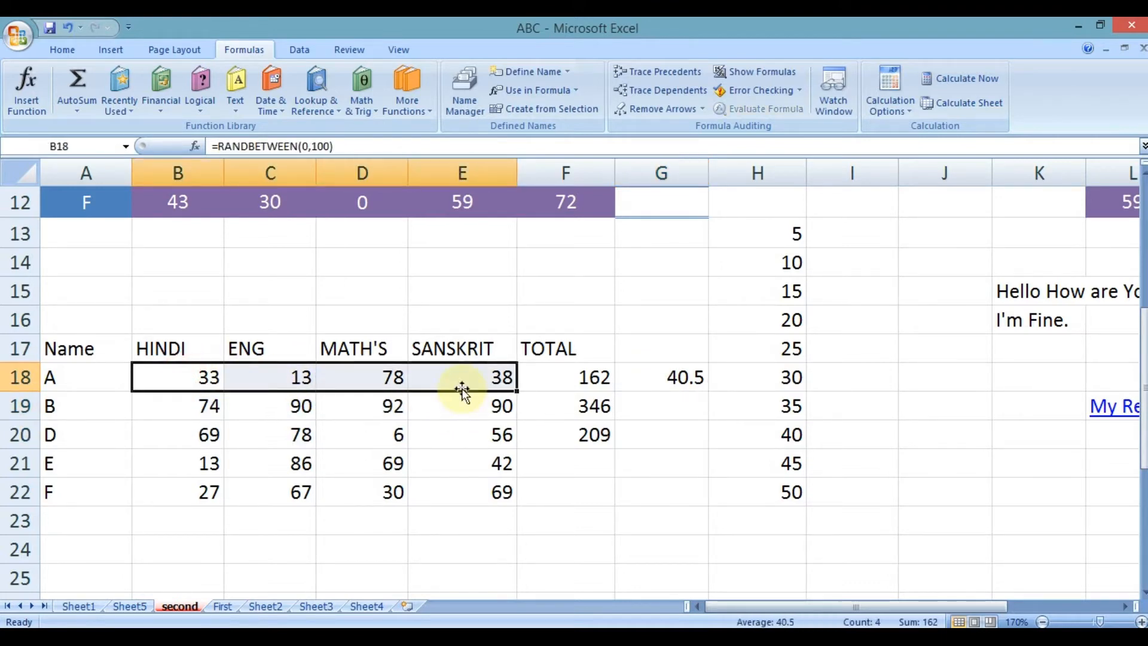
{"action": "left_click", "coordinate": [554, 383]}
{"action": "left_click", "coordinate": [685, 379]}
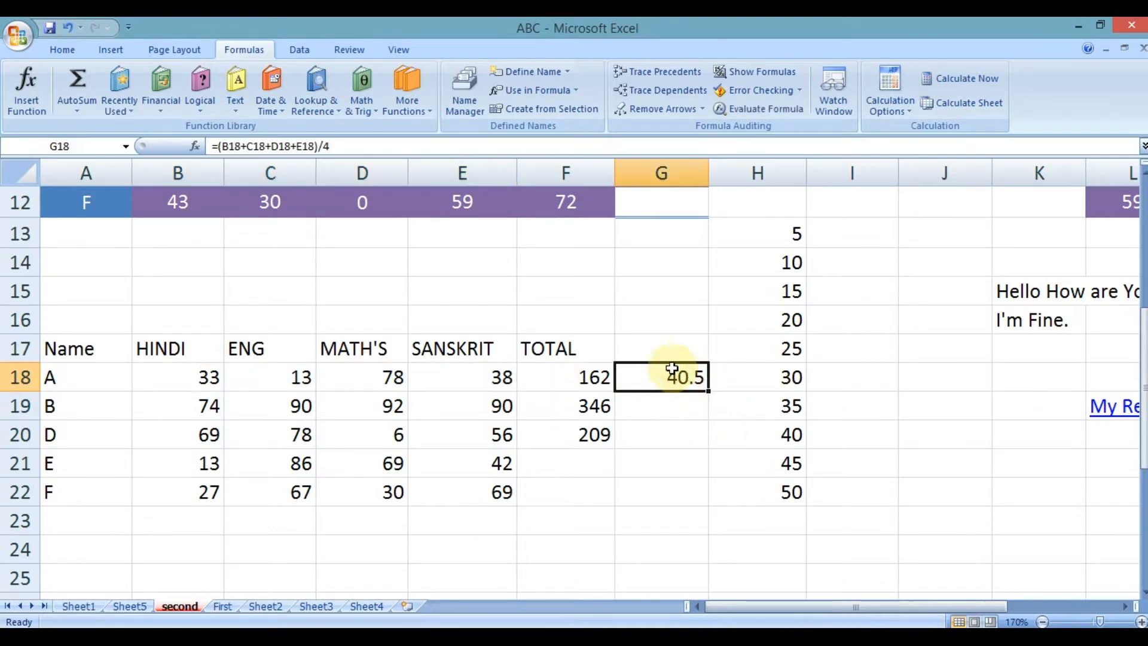
{"action": "left_click_drag", "start_coordinate": [493, 366], "coordinate": [209, 386]}
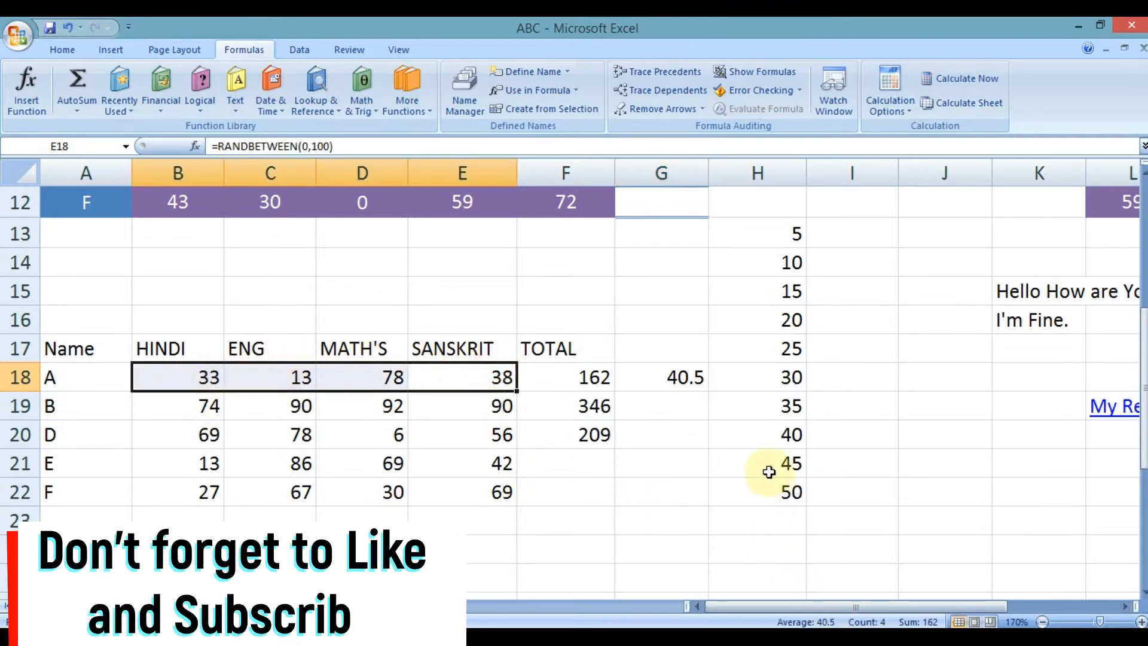
{"action": "left_click", "coordinate": [667, 383]}
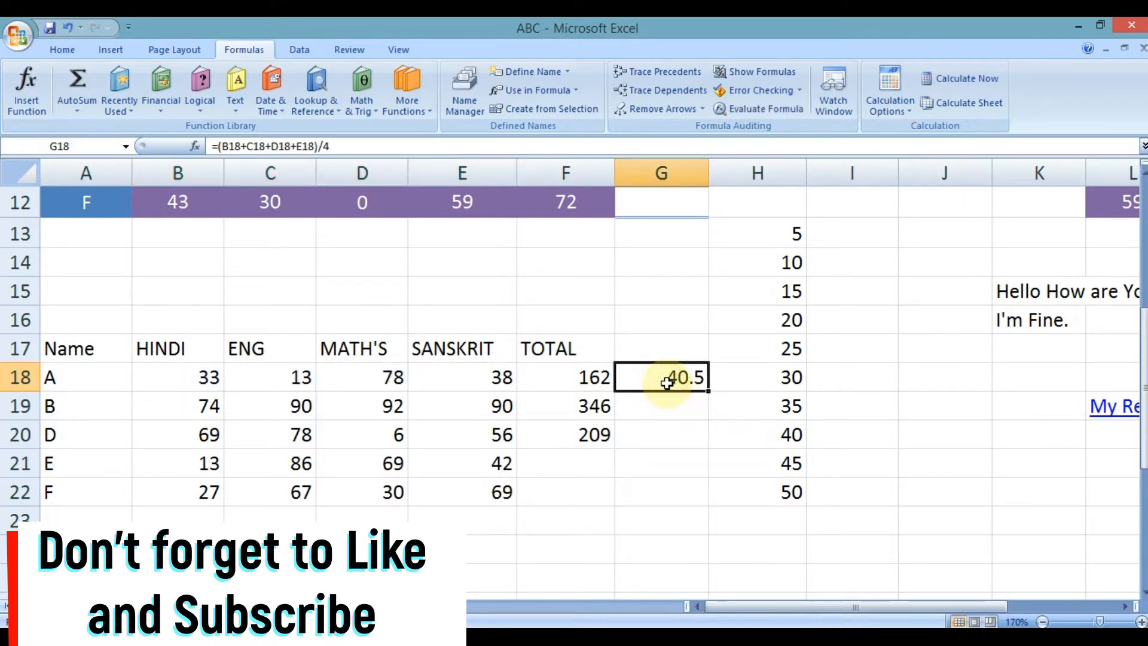
Enter =AVERAGE(B19,C19,D19,E19) in G19 to average row B's marks from individually listed cells.
{"action": "left_click", "coordinate": [639, 409]}
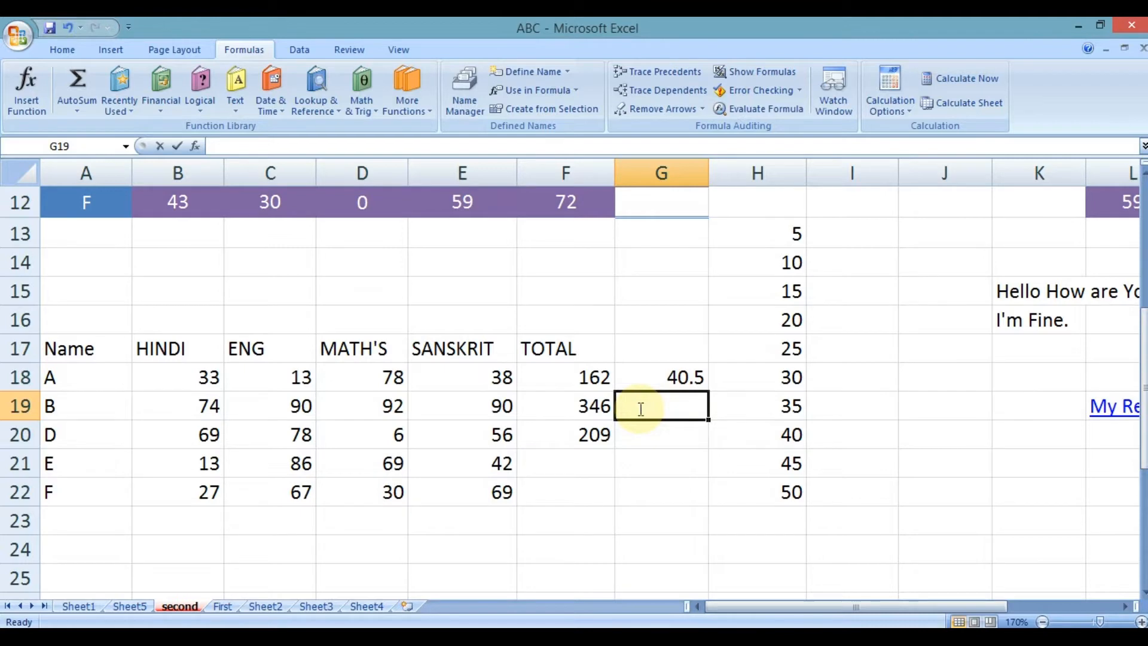
{"action": "type", "text": "="}
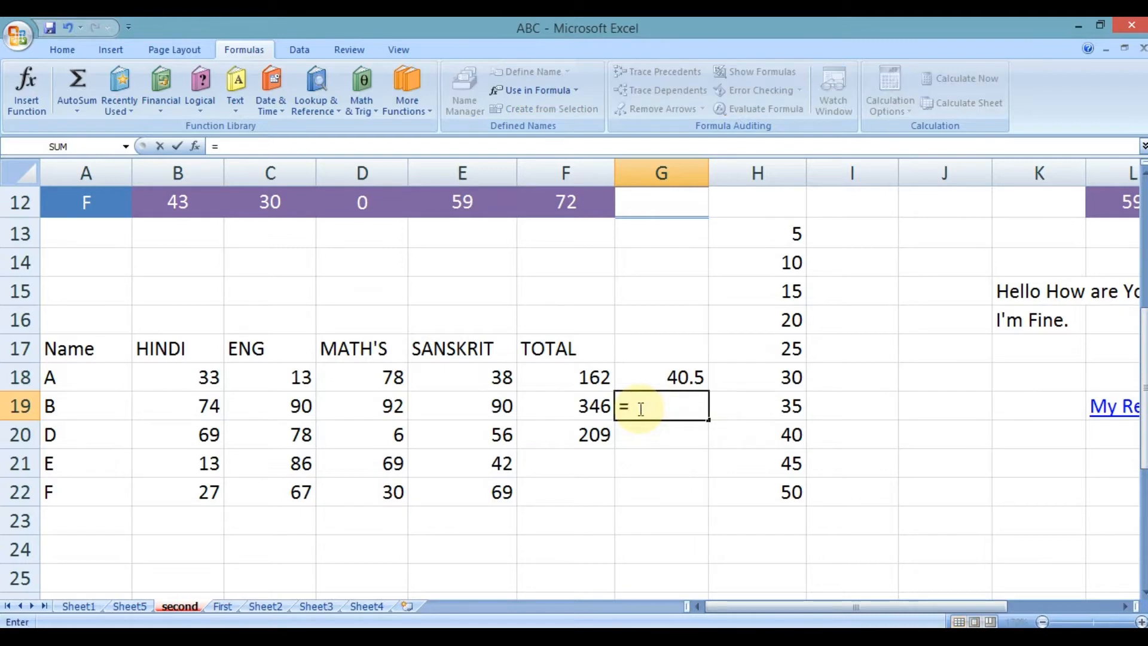
{"action": "type", "text": "aver"}
{"action": "key", "text": "Tab"}
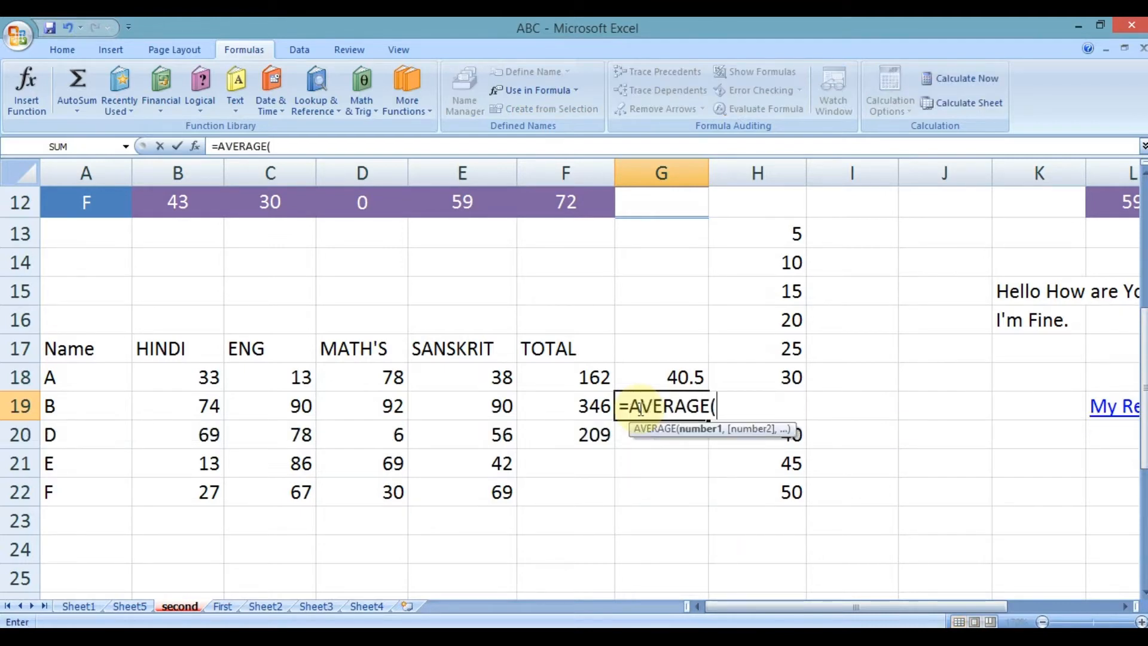
{"action": "left_click", "coordinate": [193, 404]}
{"action": "type", "text": ","}
{"action": "left_click", "coordinate": [254, 401]}
{"action": "type", "text": ","}
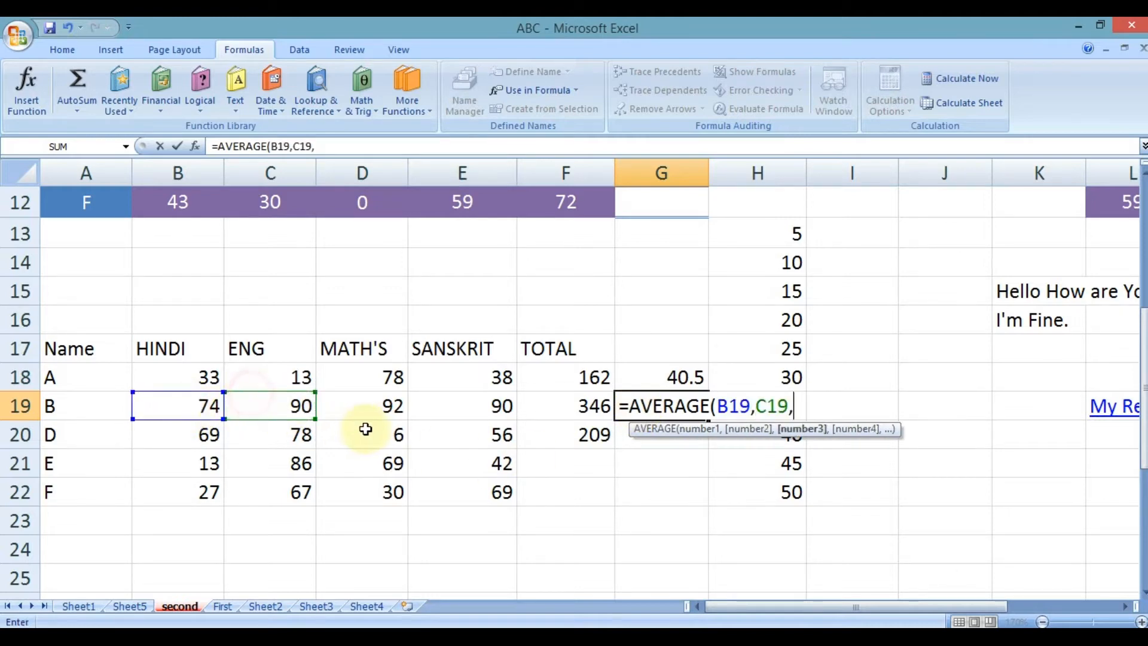
{"action": "left_click", "coordinate": [371, 400]}
{"action": "type", "text": ","}
{"action": "left_click", "coordinate": [454, 405]}
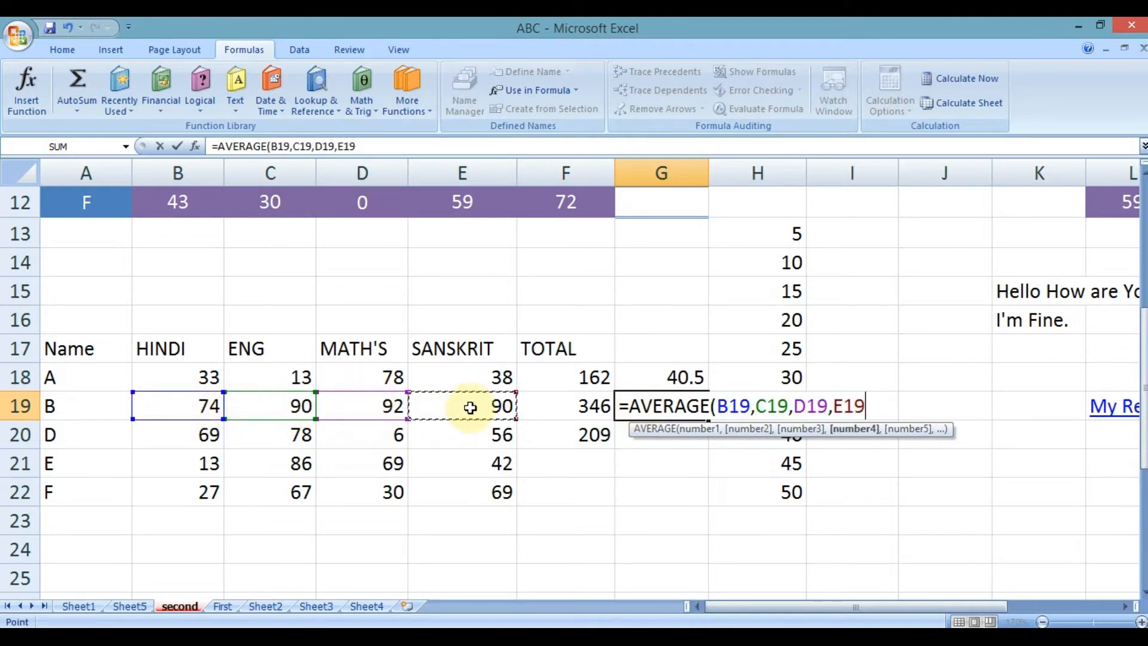
{"action": "type", "text": ")"}
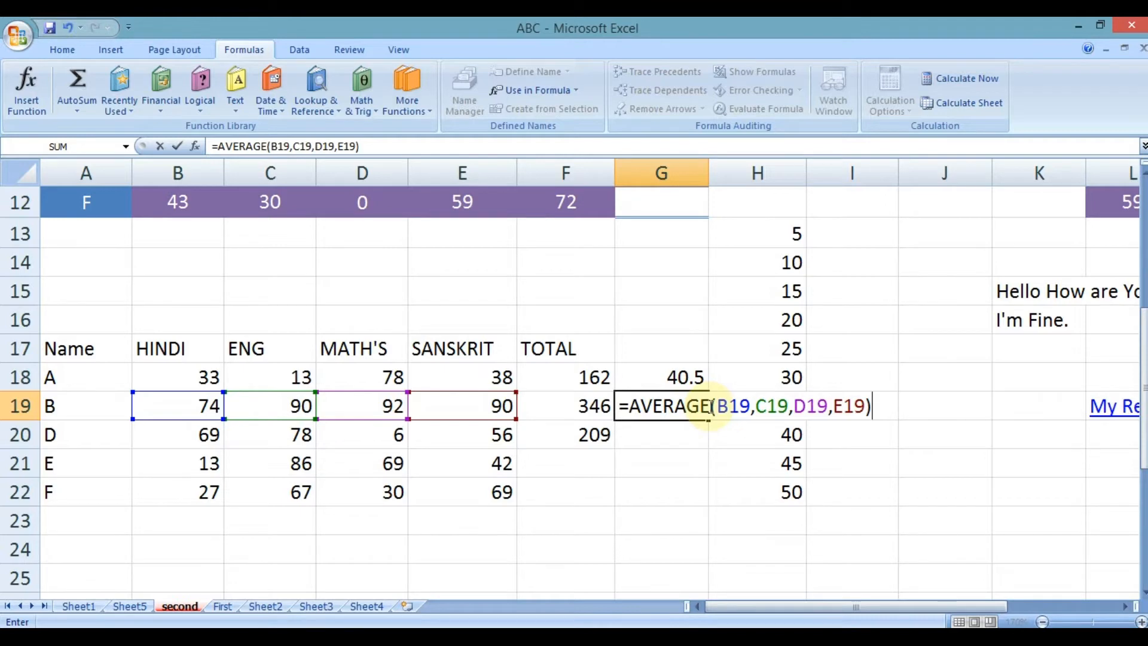
{"action": "key", "text": "Return"}
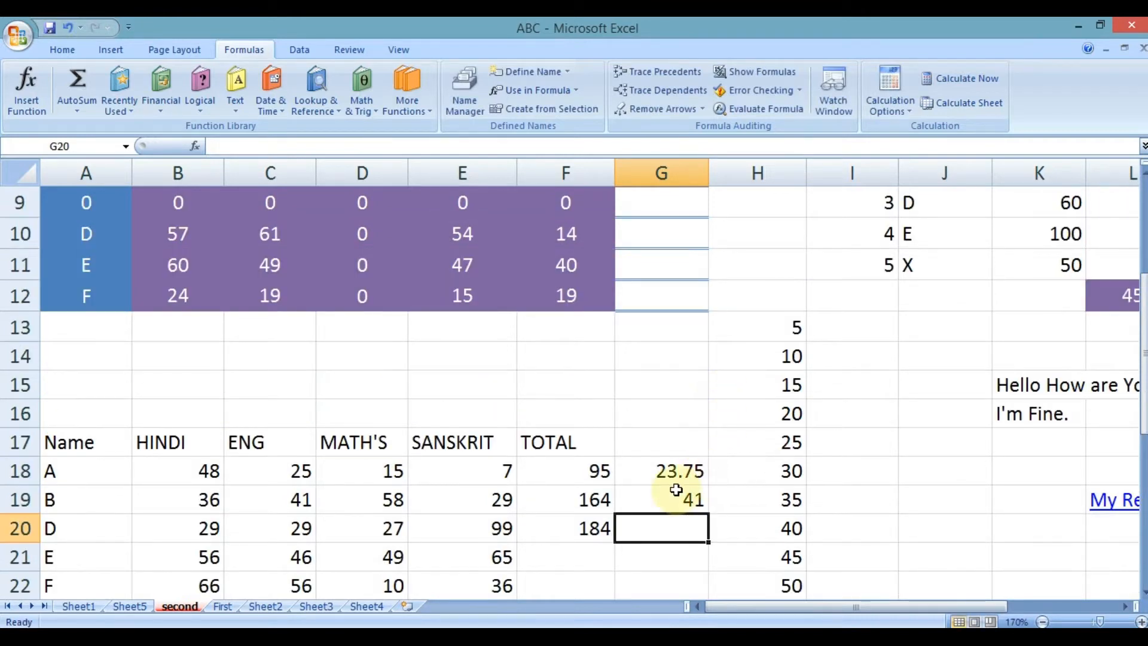
Enter =AVERAGE(B20:E20) in G20 to average row D's marks from a cell range.
{"action": "scroll", "coordinate": [674, 473], "scroll_direction": "down", "scroll_amount": 1}
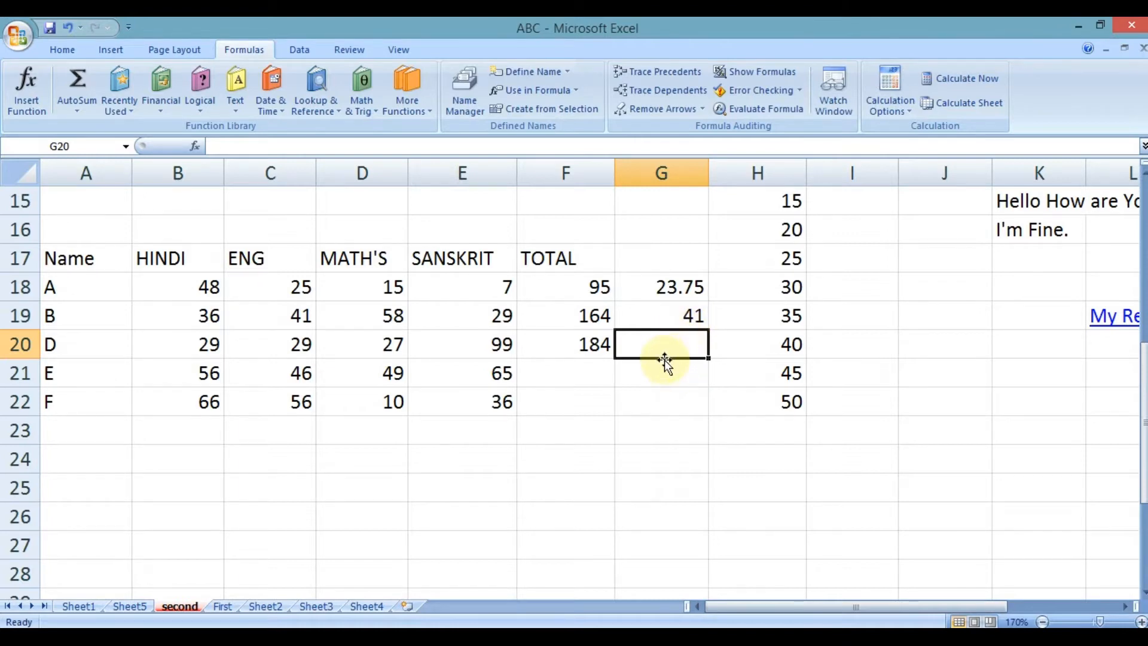
{"action": "type", "text": "=aver"}
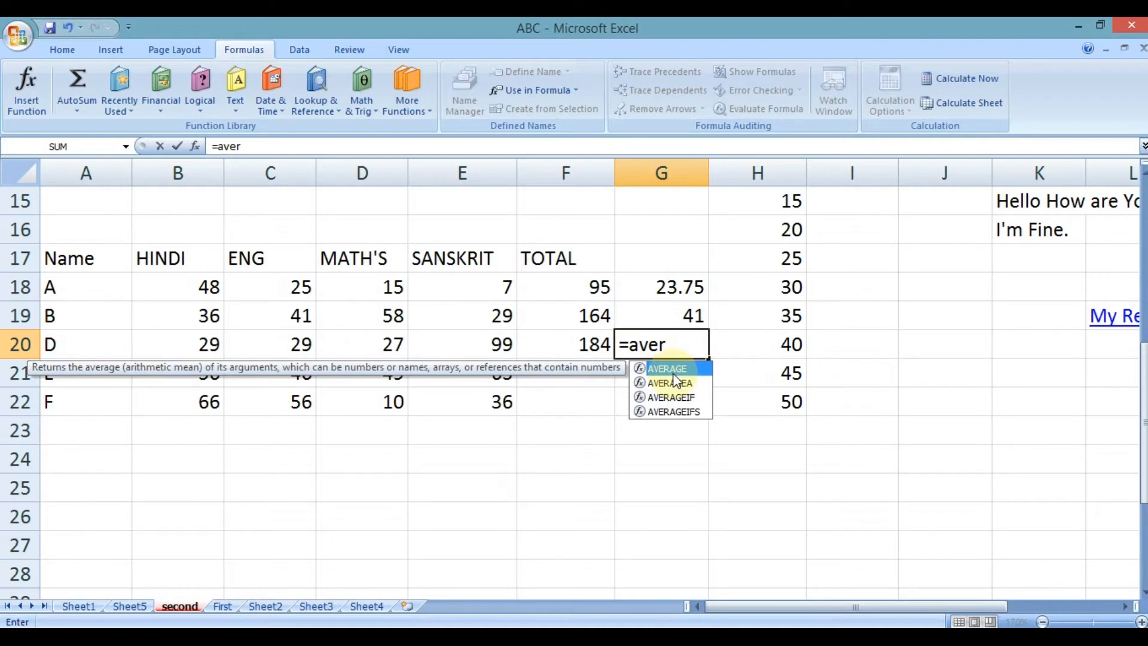
{"action": "key", "text": "Tab"}
{"action": "left_click_drag", "start_coordinate": [210, 342], "coordinate": [464, 348]}
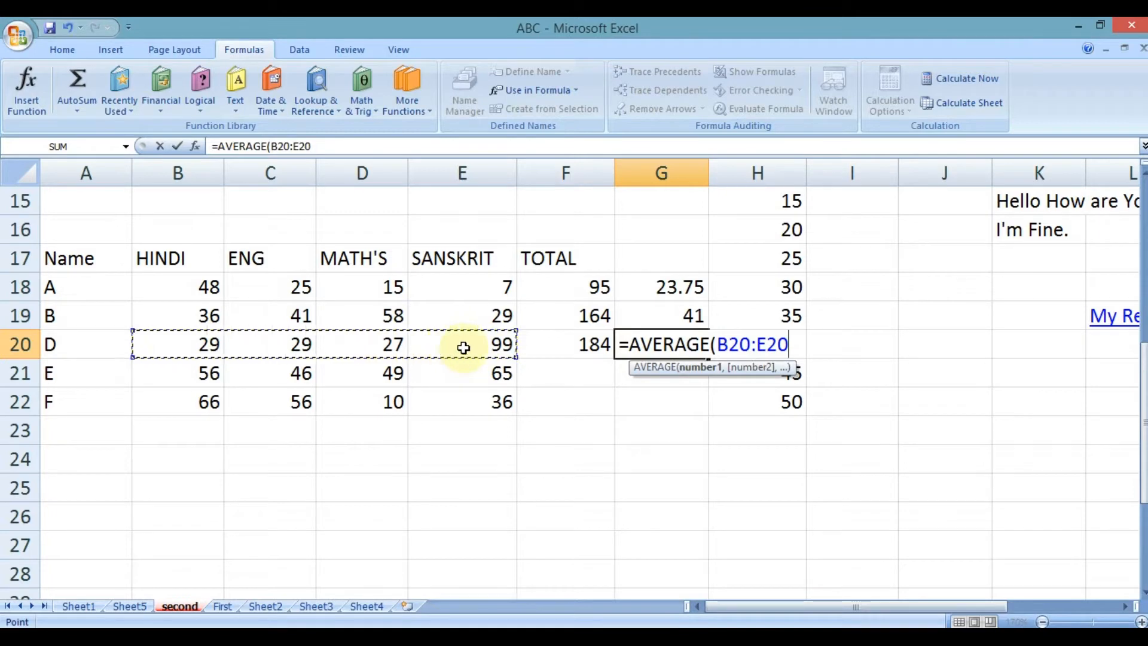
{"action": "type", "text": ")"}
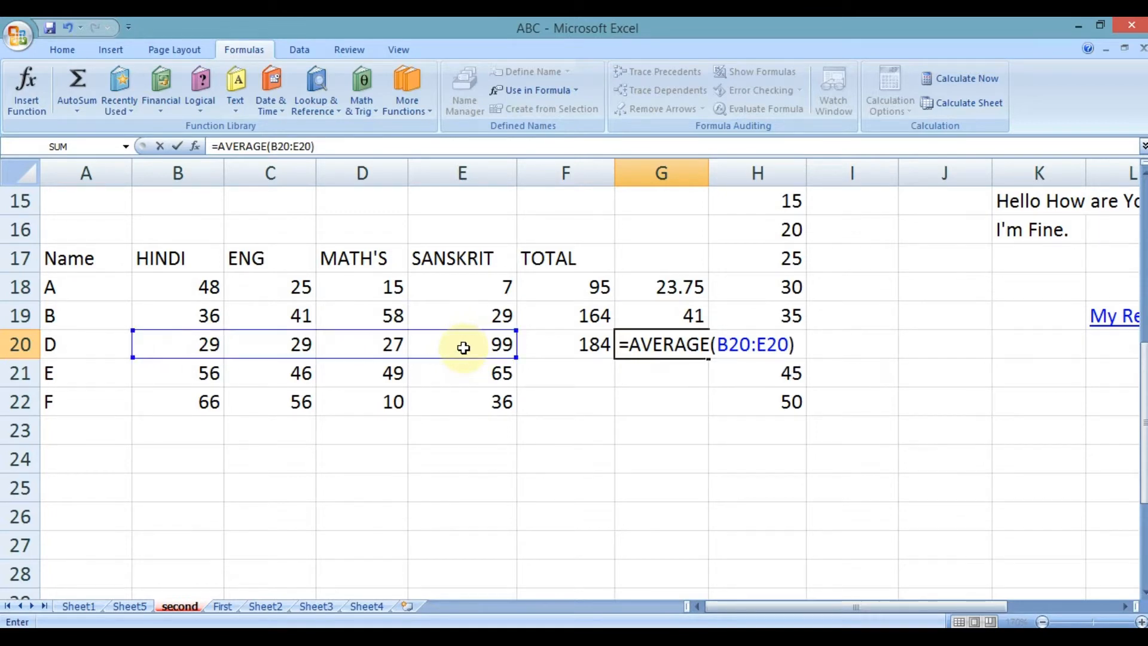
{"action": "key", "text": "Return"}
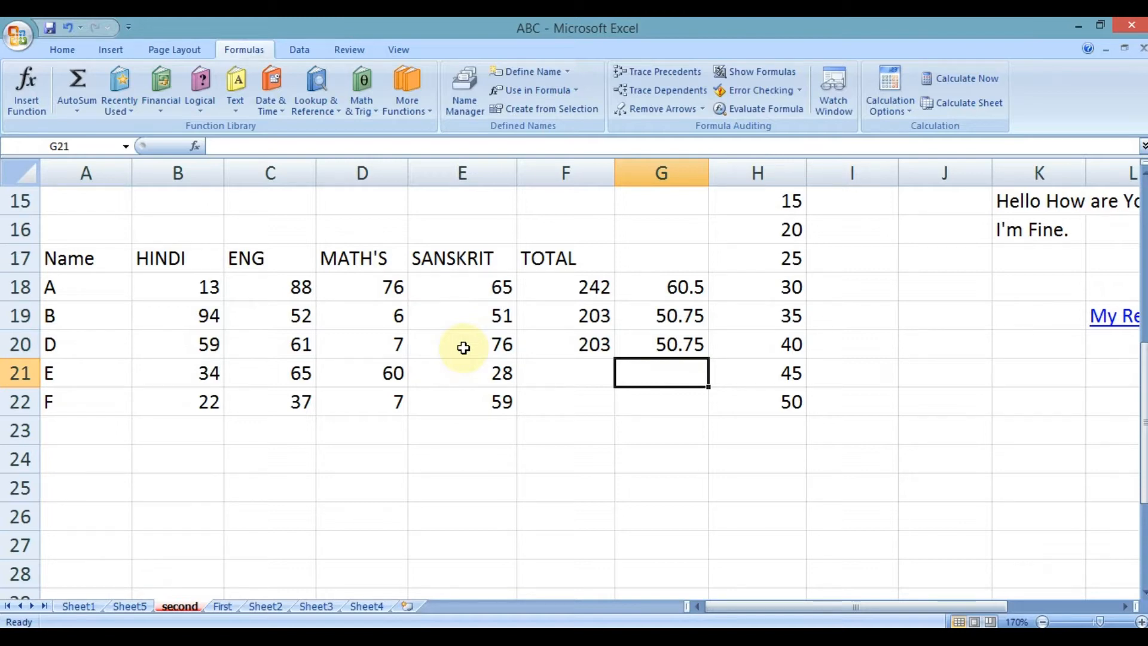
Compare the totals in F19:F20 with the corresponding averages in G19:G20.
{"action": "left_click_drag", "start_coordinate": [573, 318], "coordinate": [579, 349]}
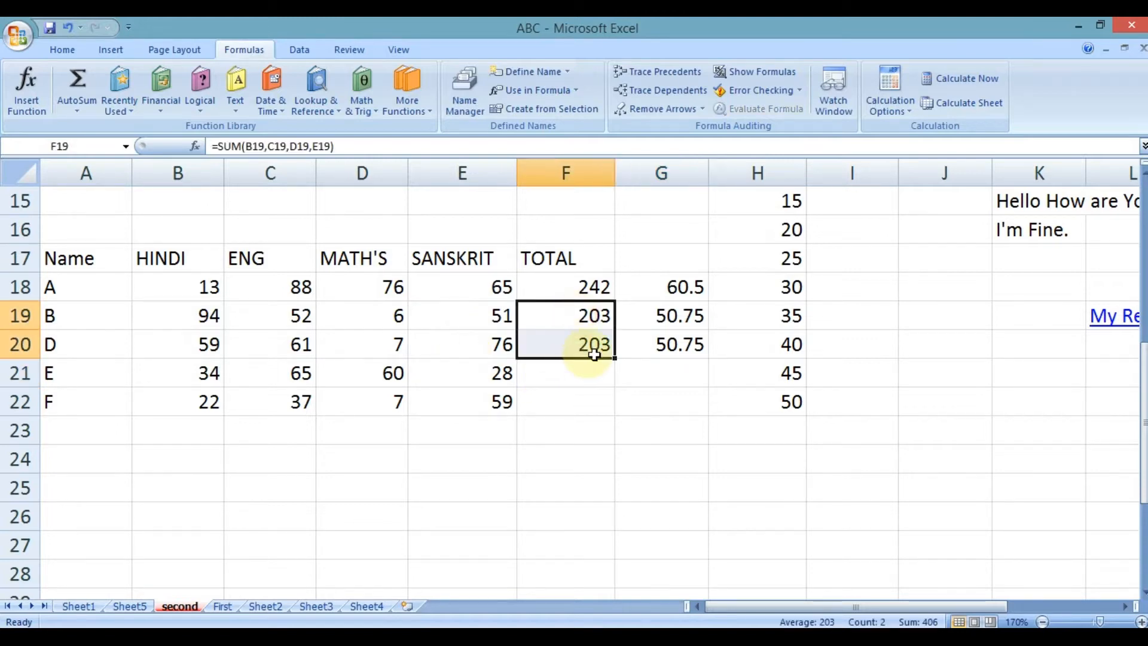
{"action": "left_click_drag", "start_coordinate": [682, 317], "coordinate": [680, 345]}
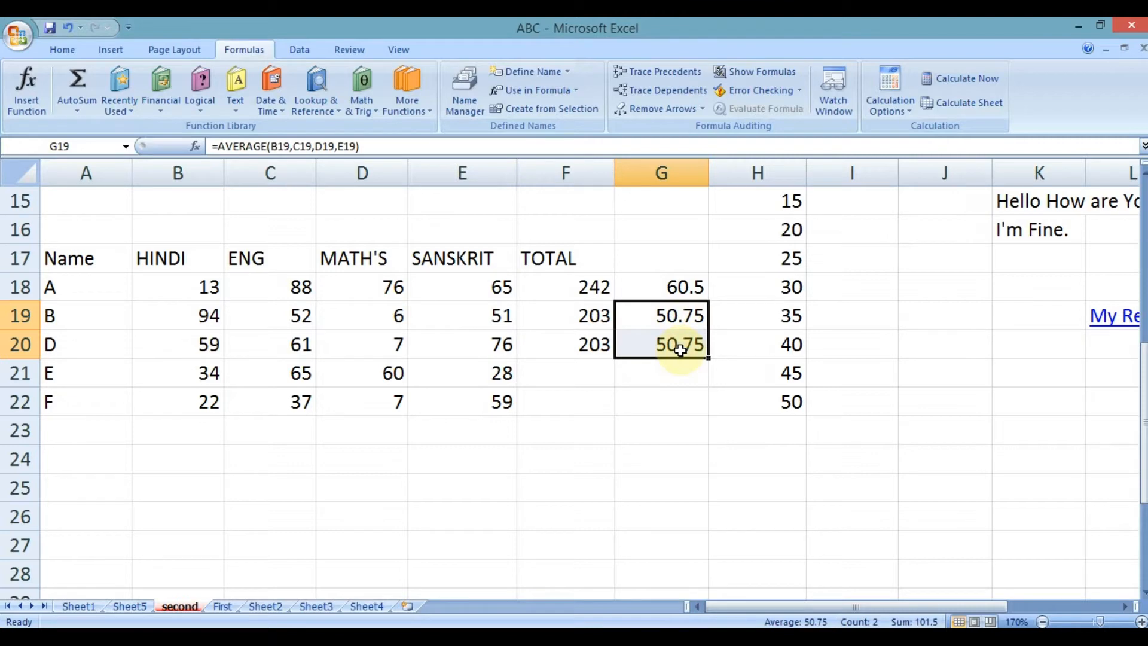
{"action": "left_click", "coordinate": [583, 381]}
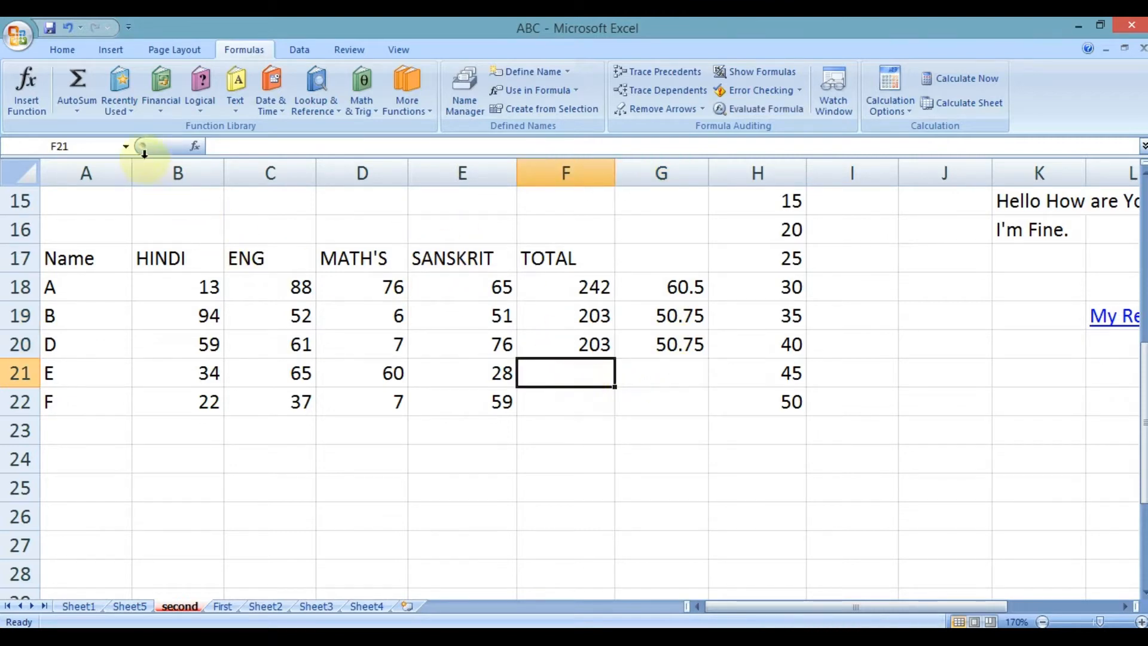
Examine the AutoSum function choices offered in both the function library and the editing commands.
{"action": "left_click", "coordinate": [77, 106]}
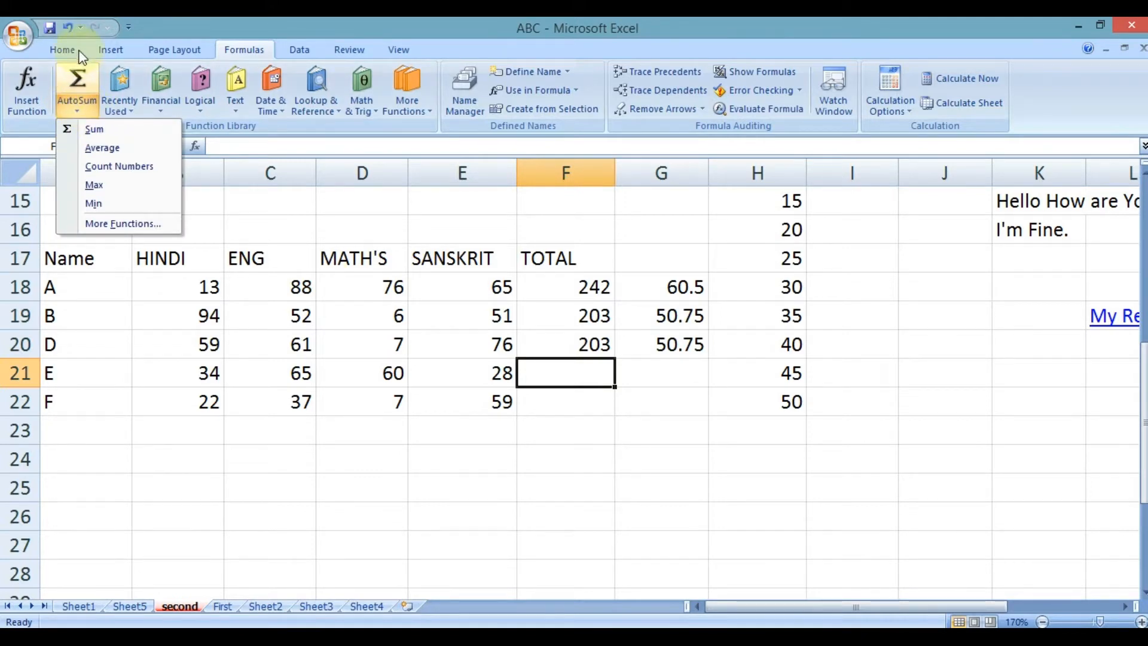
{"action": "left_click", "coordinate": [63, 50]}
{"action": "left_click", "coordinate": [966, 72]}
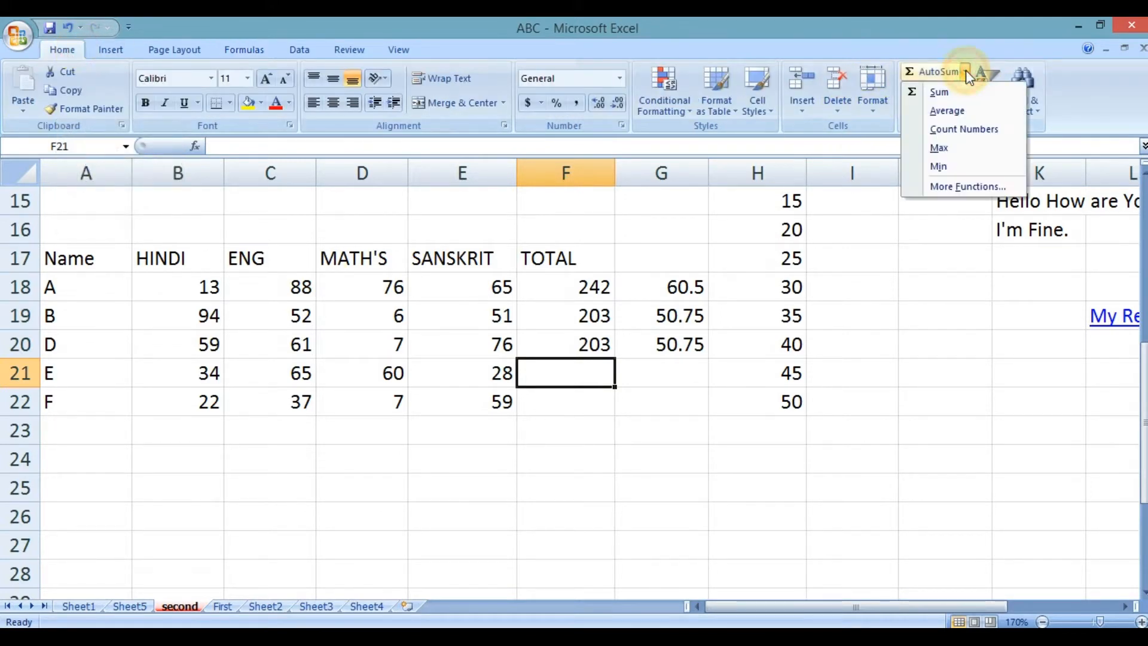
{"action": "left_click", "coordinate": [228, 51]}
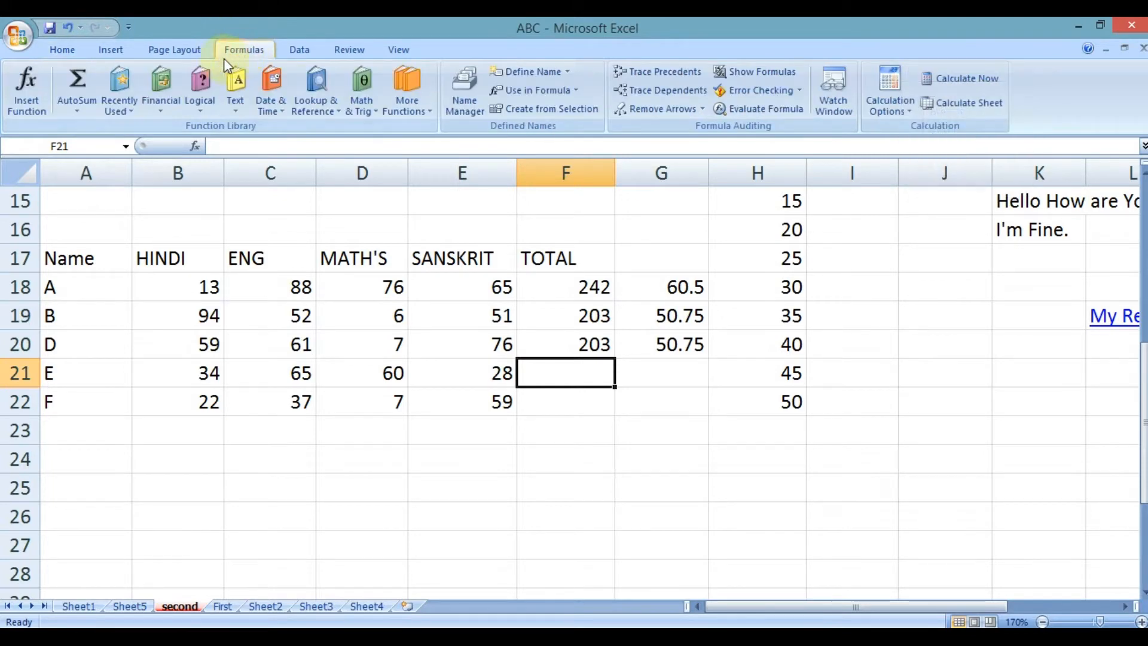
Look through the Recently Used, Financial, Logical, Text, Lookup & Reference and Math & Trig function lists.
{"action": "left_click", "coordinate": [129, 97]}
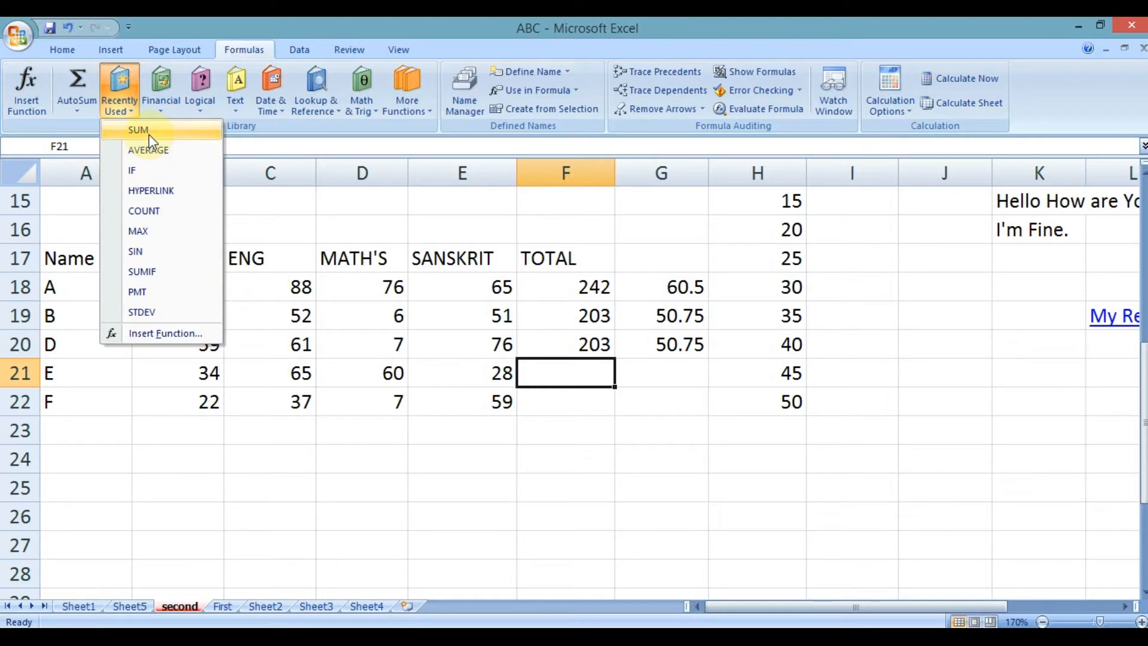
{"action": "left_click", "coordinate": [156, 100]}
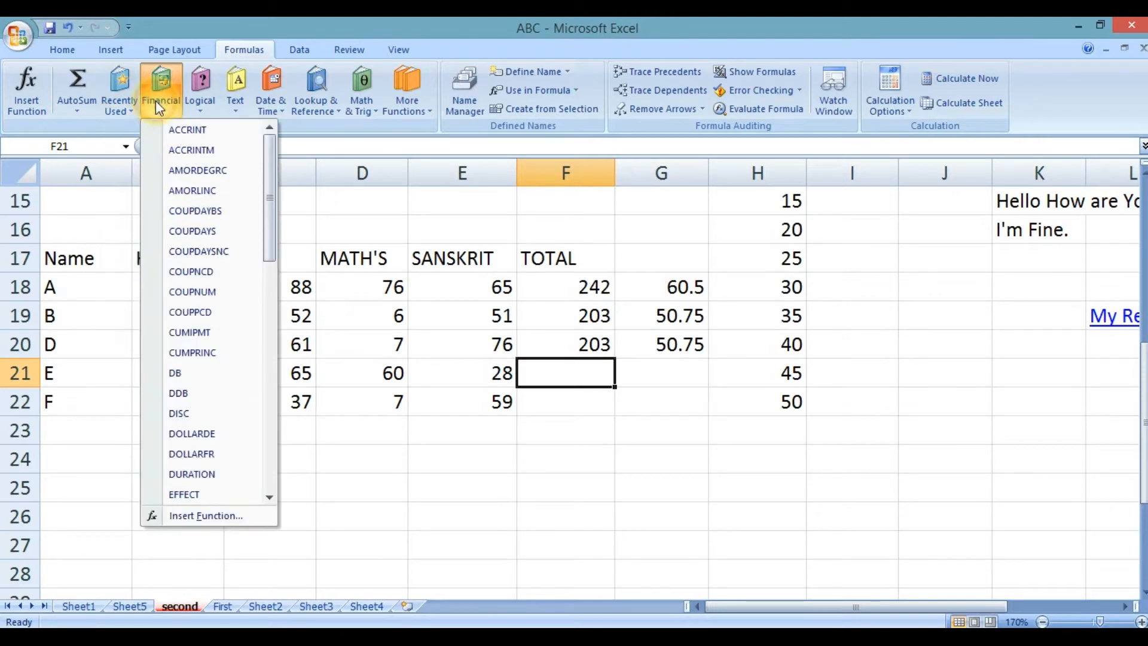
{"action": "left_click", "coordinate": [189, 95]}
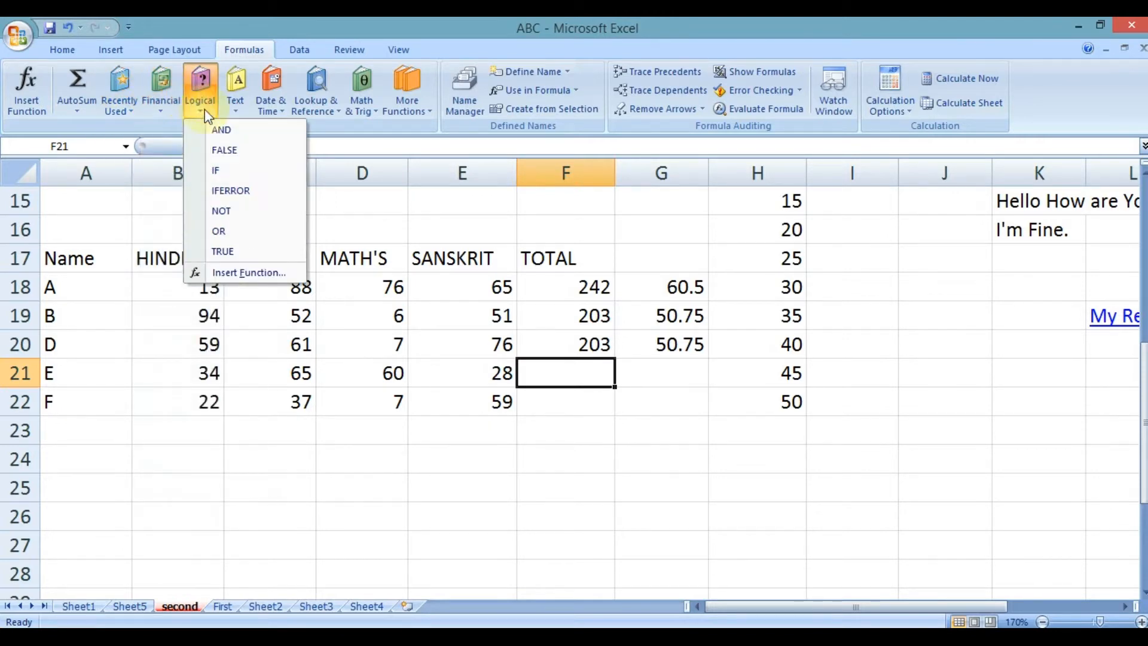
{"action": "left_click", "coordinate": [236, 96]}
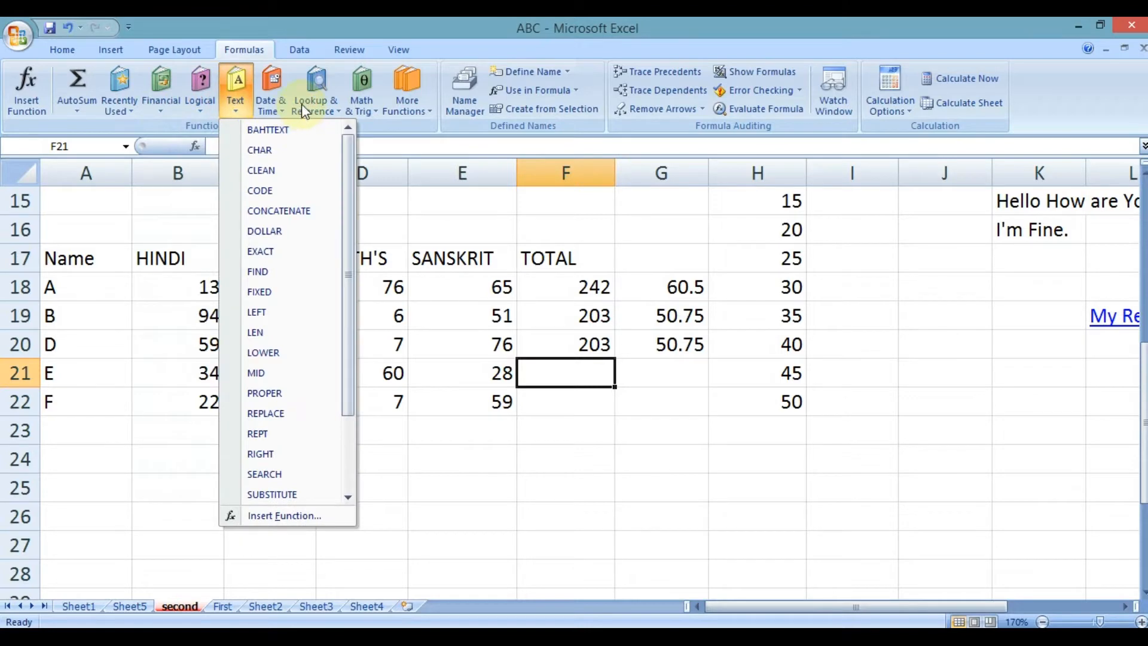
{"action": "left_click", "coordinate": [302, 103]}
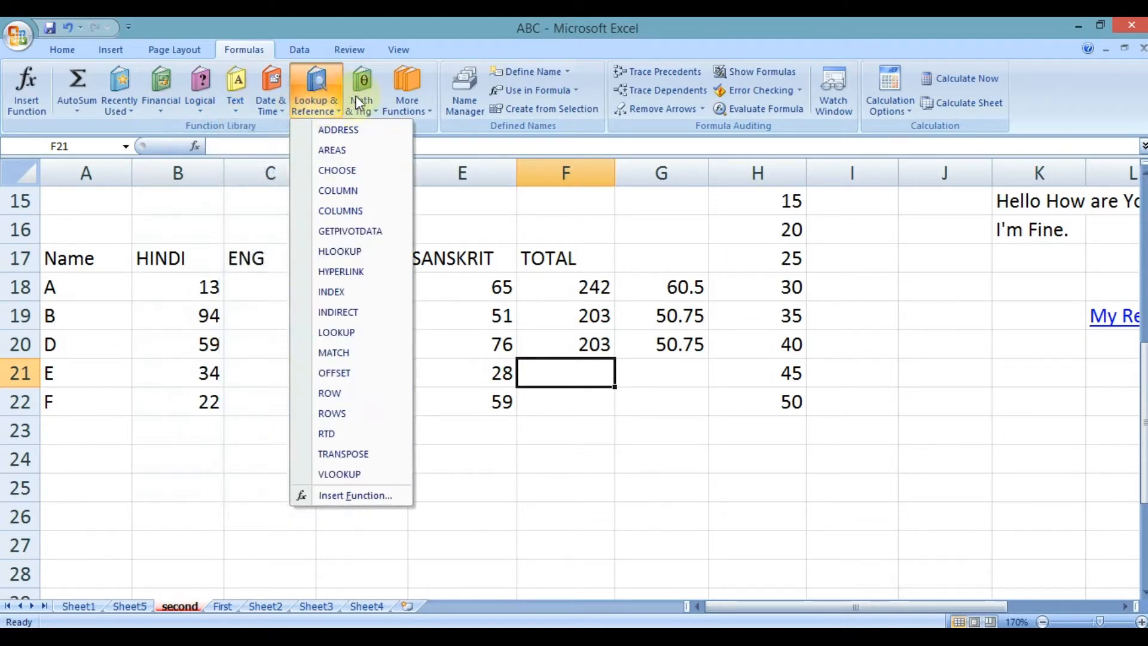
{"action": "left_click", "coordinate": [360, 83]}
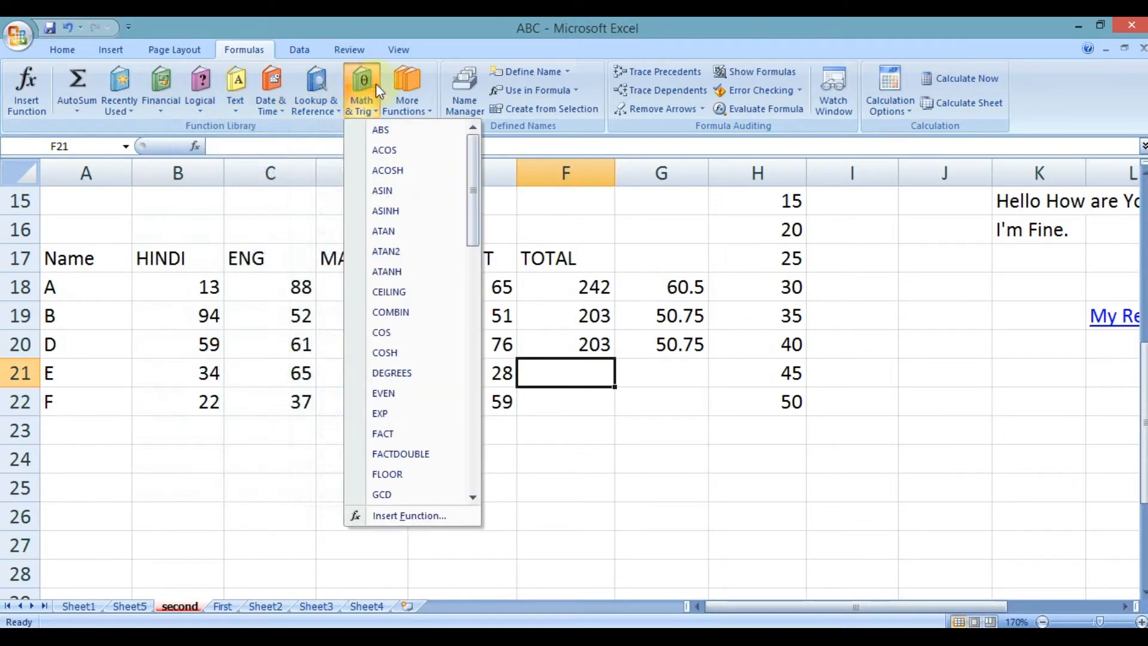
Browse the additional function categories, including Statistical, Cube and Information.
{"action": "left_click", "coordinate": [414, 105]}
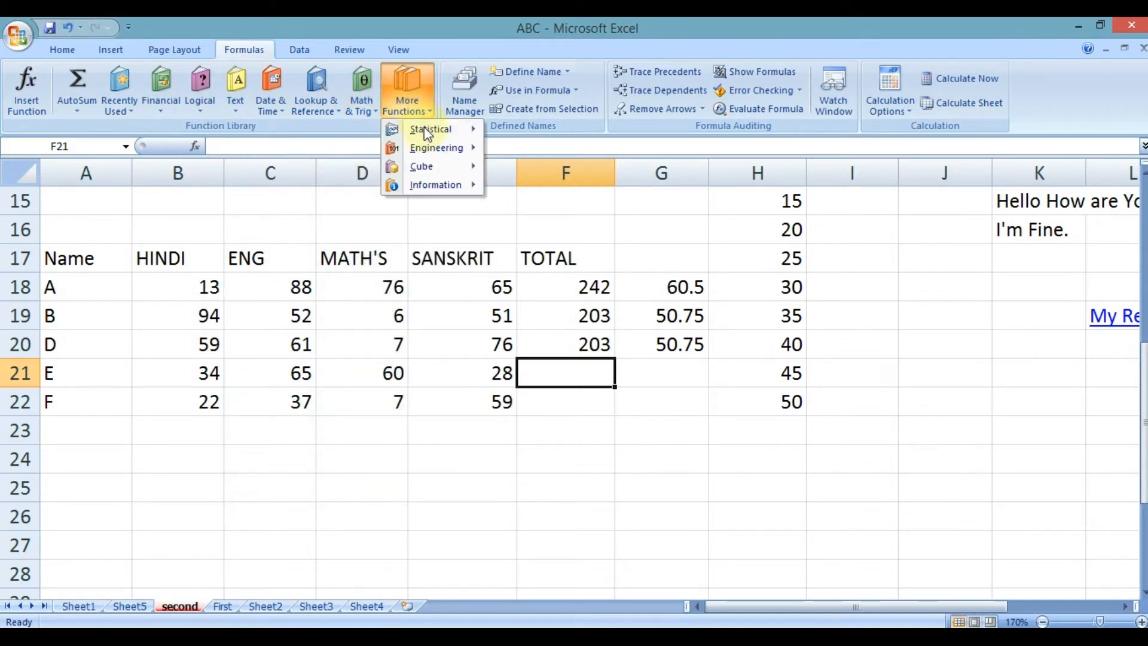
{"action": "mouse_move", "coordinate": [428, 132]}
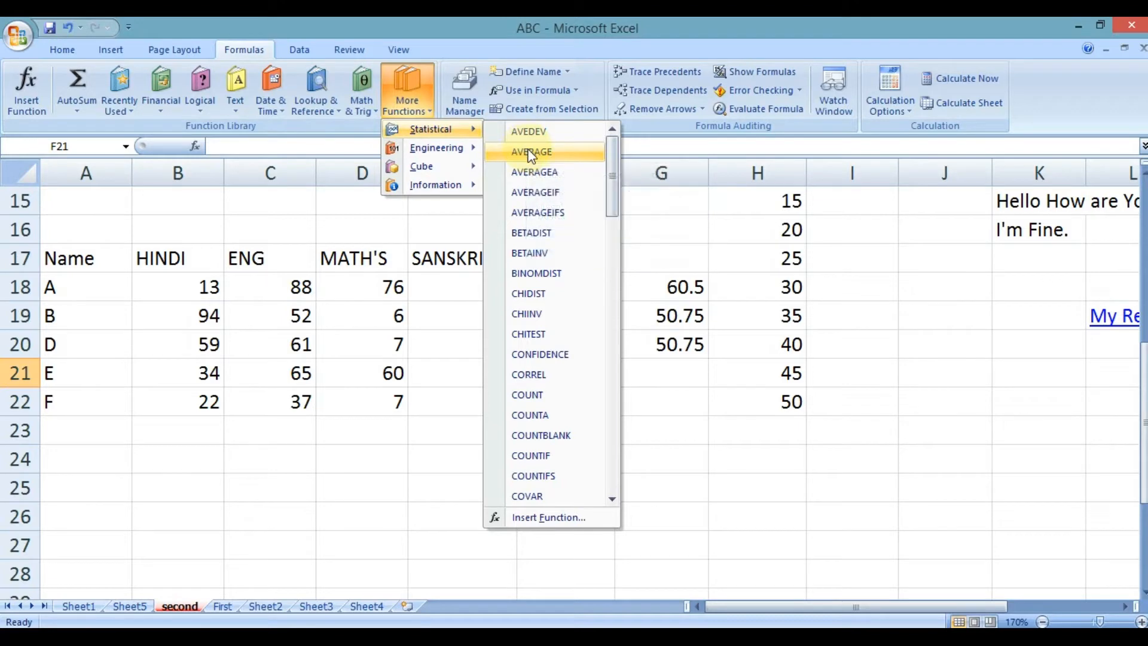
{"action": "scroll", "coordinate": [545, 276], "scroll_direction": "down", "scroll_amount": 2}
{"action": "scroll", "coordinate": [546, 278], "scroll_direction": "down", "scroll_amount": 7}
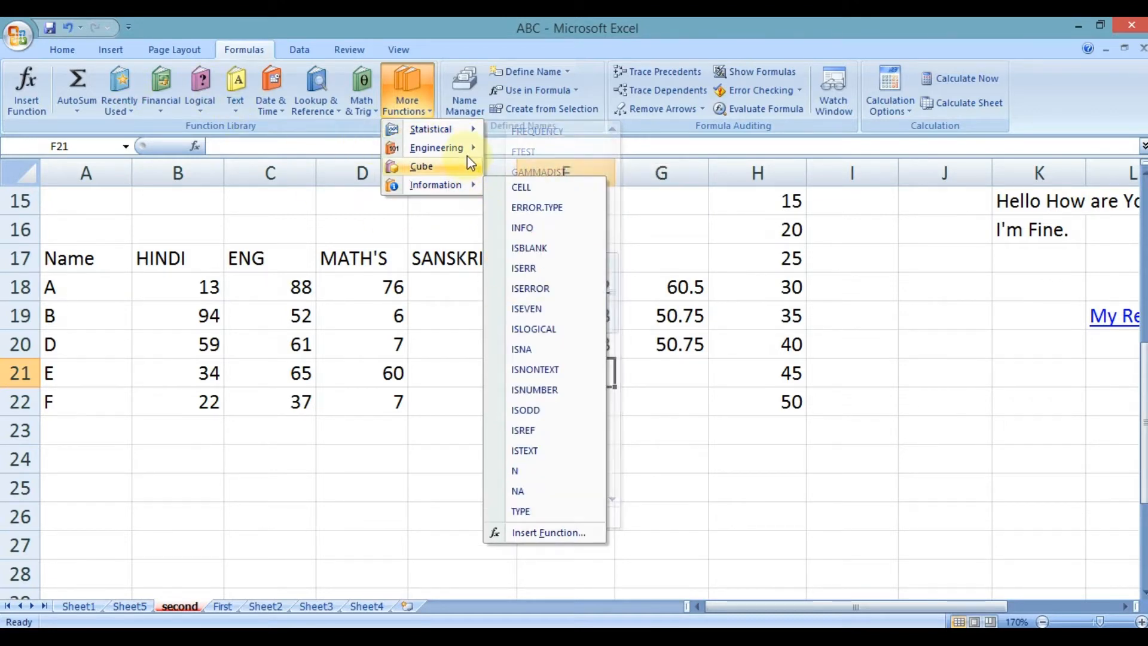
{"action": "mouse_move", "coordinate": [456, 165]}
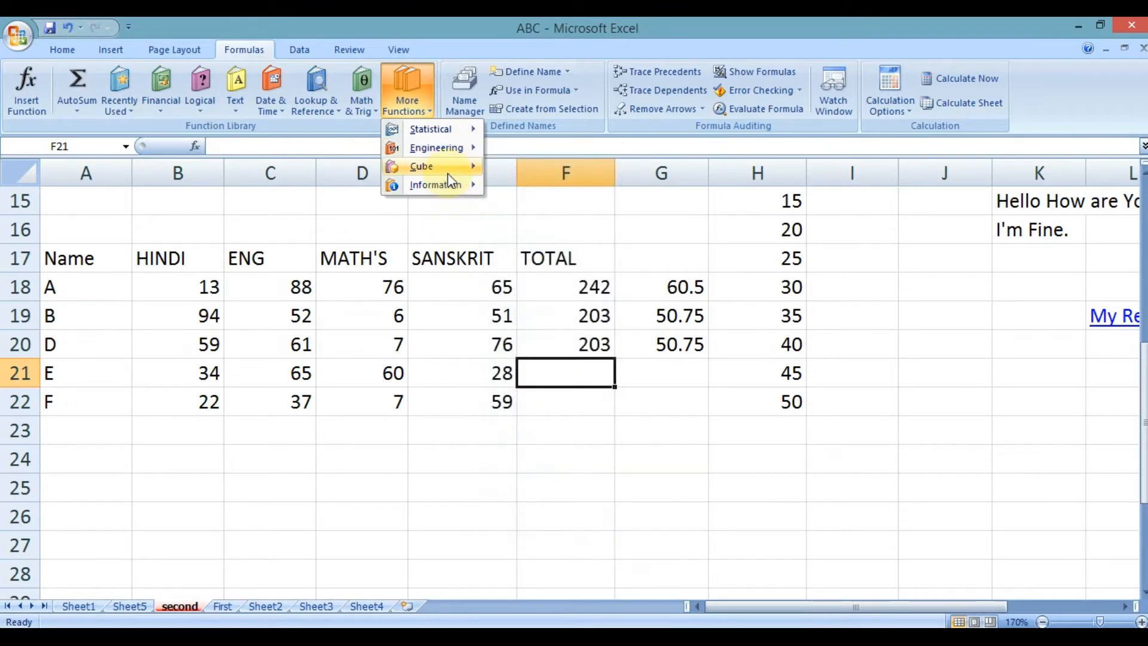
{"action": "mouse_move", "coordinate": [455, 187]}
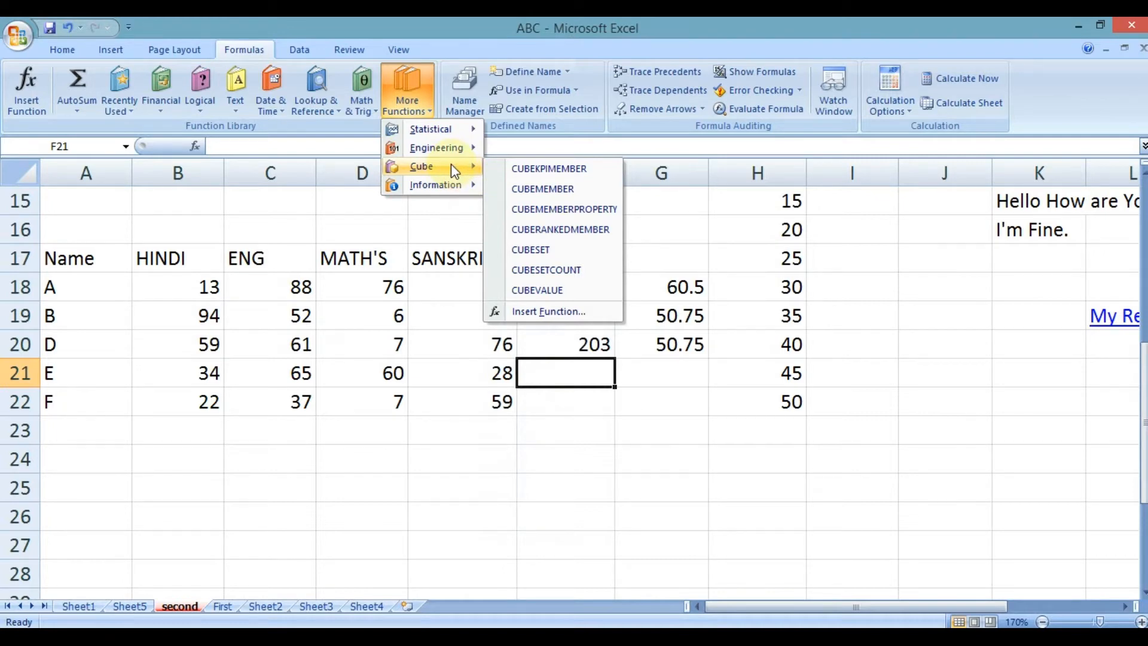
{"action": "left_click", "coordinate": [455, 276]}
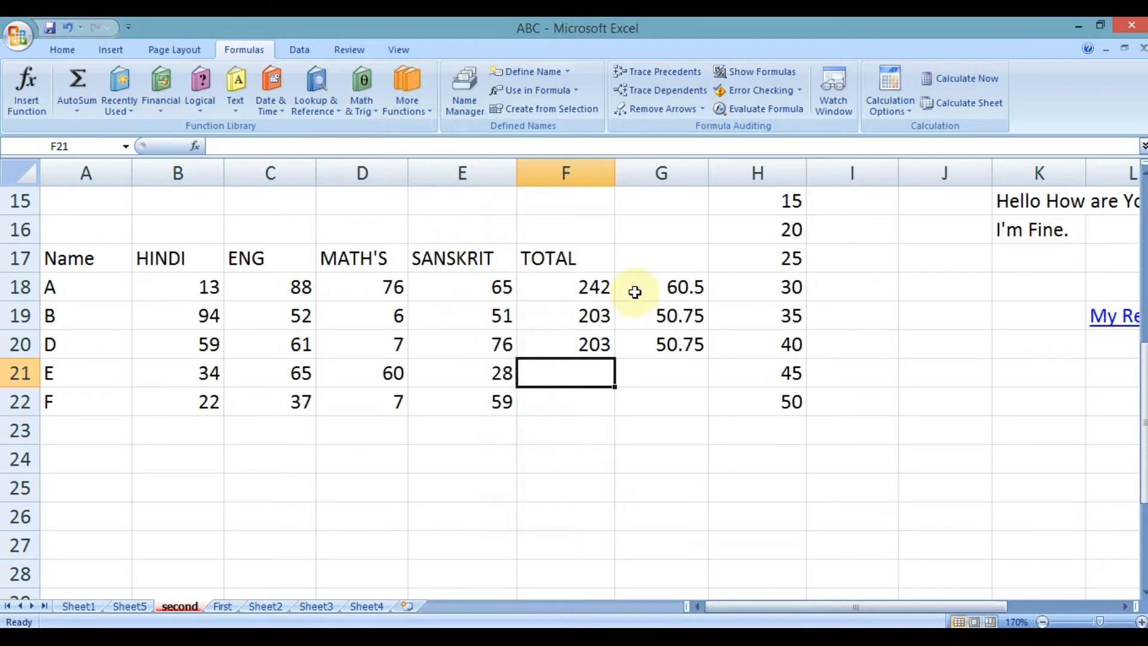
Clear the number series in column H from H13 down and the averages in G18:G20.
{"action": "scroll", "coordinate": [726, 245], "scroll_direction": "up", "scroll_amount": 2}
{"action": "left_click_drag", "start_coordinate": [781, 320], "coordinate": [784, 573]}
{"action": "key", "text": "Delete"}
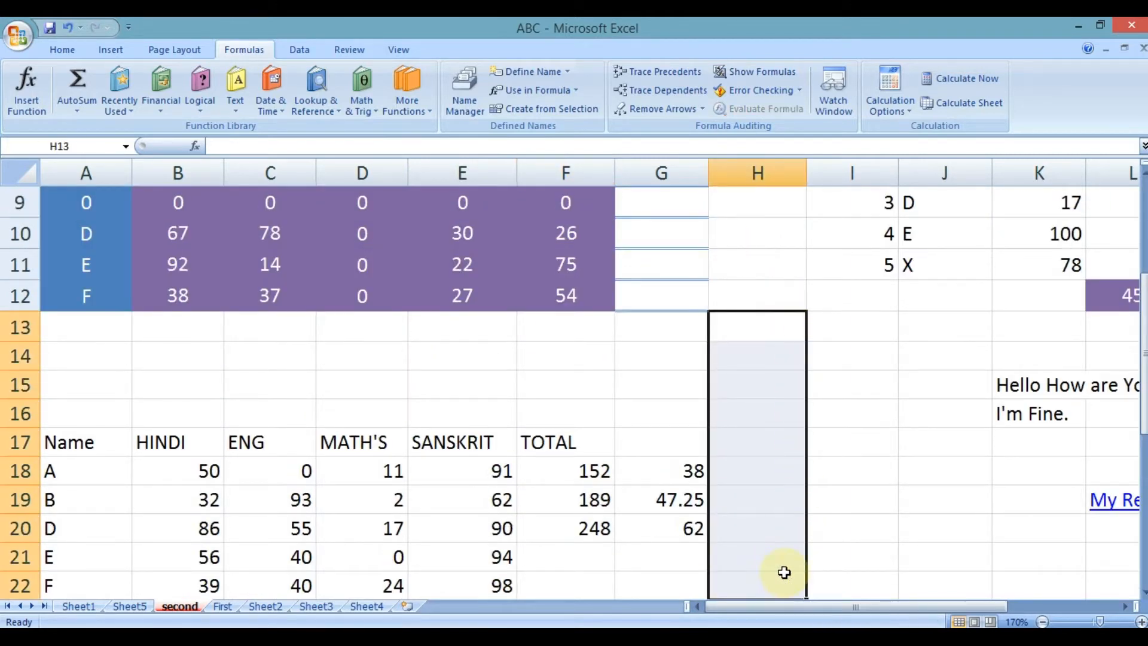
{"action": "left_click_drag", "start_coordinate": [666, 471], "coordinate": [677, 538]}
{"action": "key", "text": "Delete"}
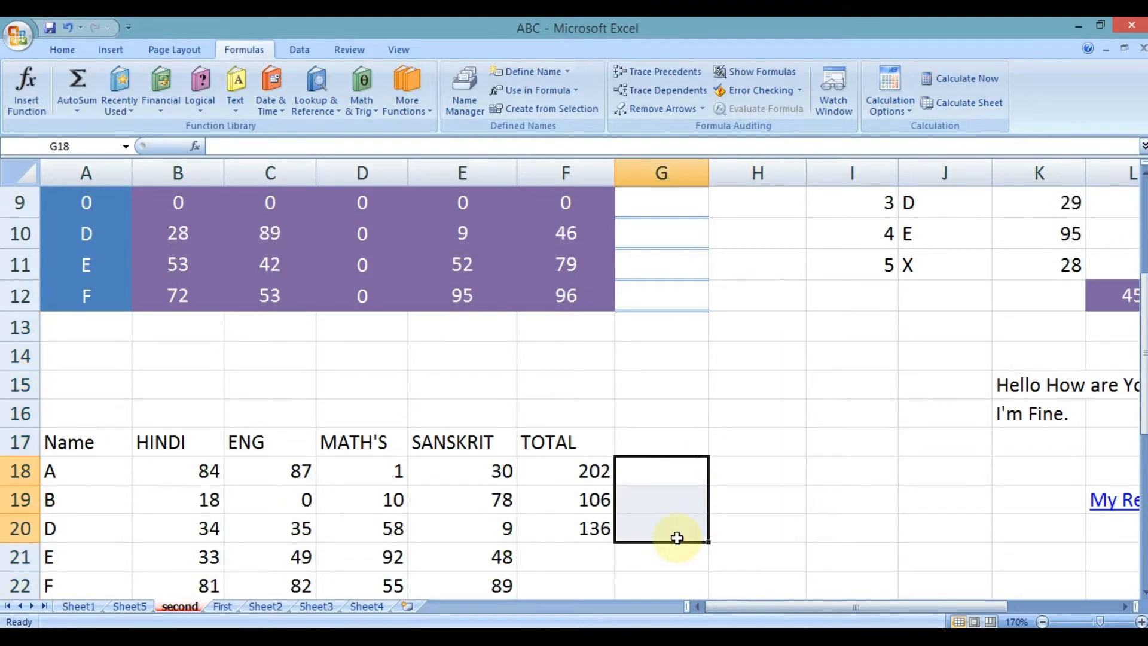
Review the total cells F18:F22 and the two empty columns beside them in G17:H22.
{"action": "scroll", "coordinate": [656, 461], "scroll_direction": "down", "scroll_amount": 3}
{"action": "scroll", "coordinate": [592, 333], "scroll_direction": "up", "scroll_amount": 1}
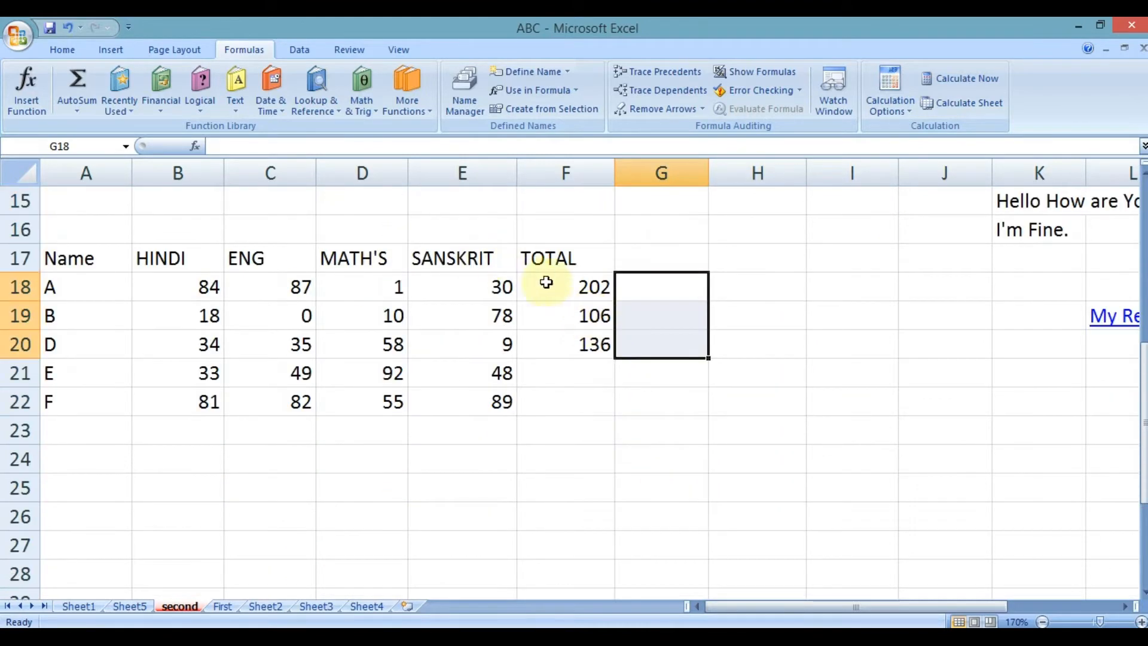
{"action": "left_click_drag", "start_coordinate": [556, 286], "coordinate": [561, 384]}
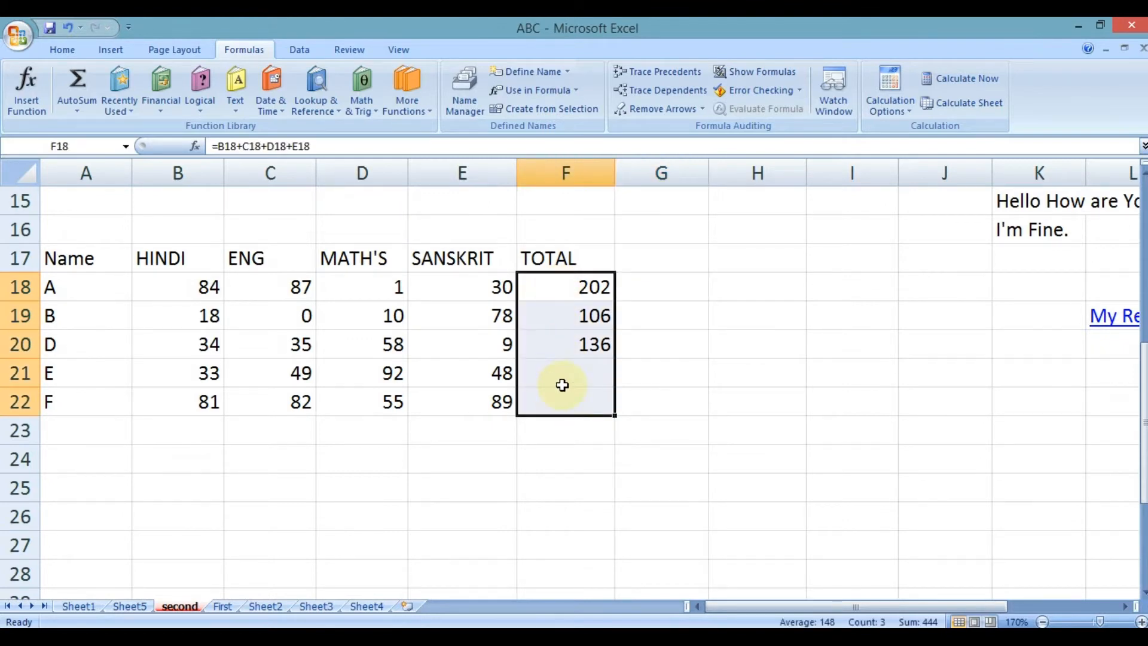
{"action": "left_click_drag", "start_coordinate": [640, 251], "coordinate": [648, 404]}
{"action": "left_click_drag", "start_coordinate": [754, 251], "coordinate": [766, 401]}
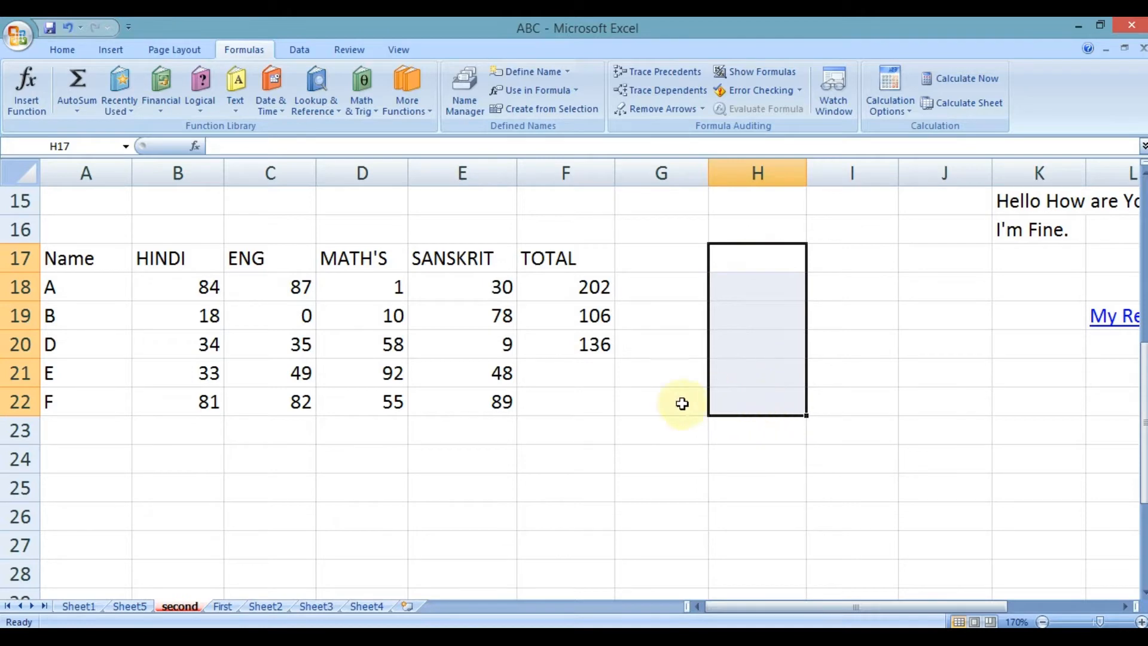
Fill the total formula from F18 down to F22 for all students.
{"action": "left_click", "coordinate": [576, 372]}
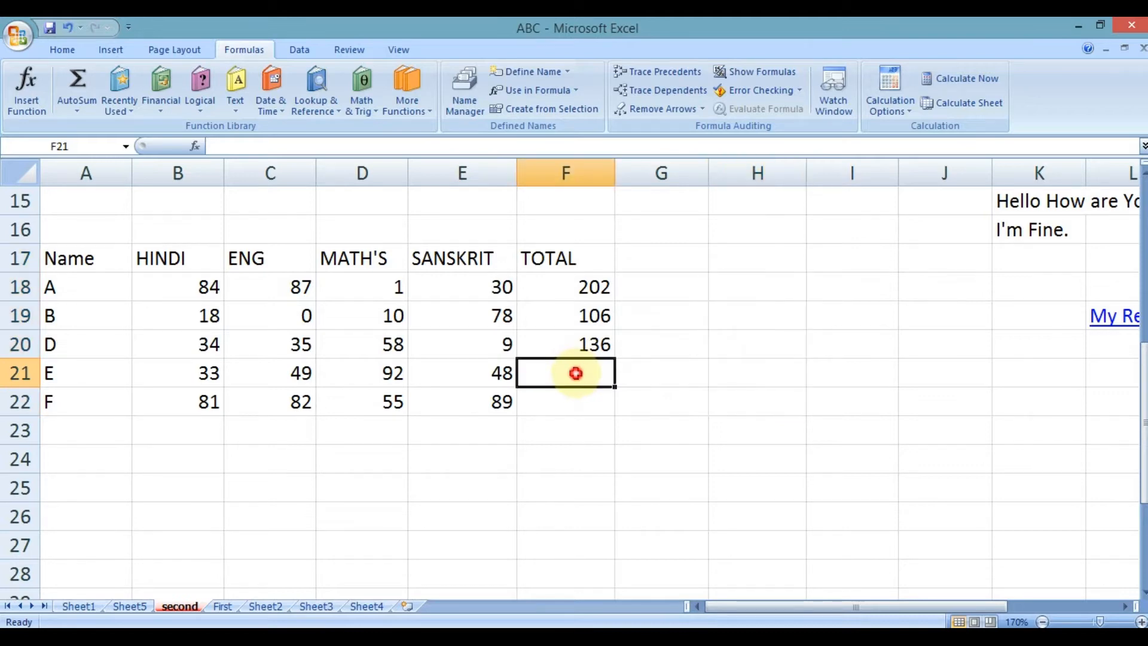
{"action": "left_click", "coordinate": [565, 287]}
{"action": "left_click_drag", "start_coordinate": [611, 301], "coordinate": [617, 417]}
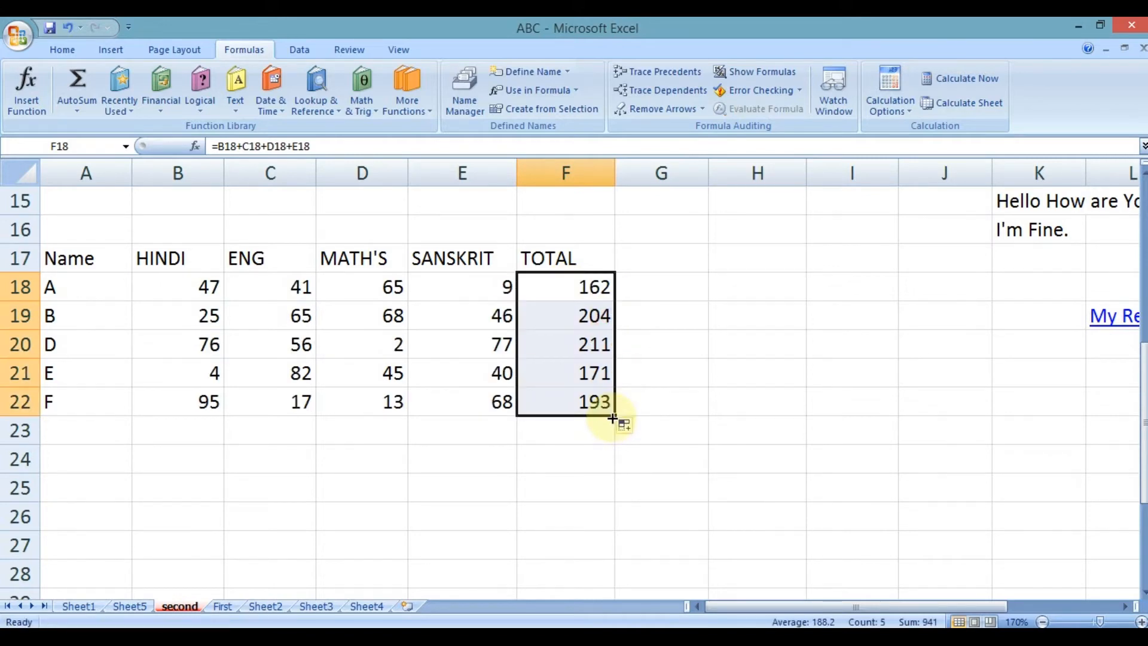
Enter the heading Percent in G17 beside TOTAL.
{"action": "left_click", "coordinate": [659, 264]}
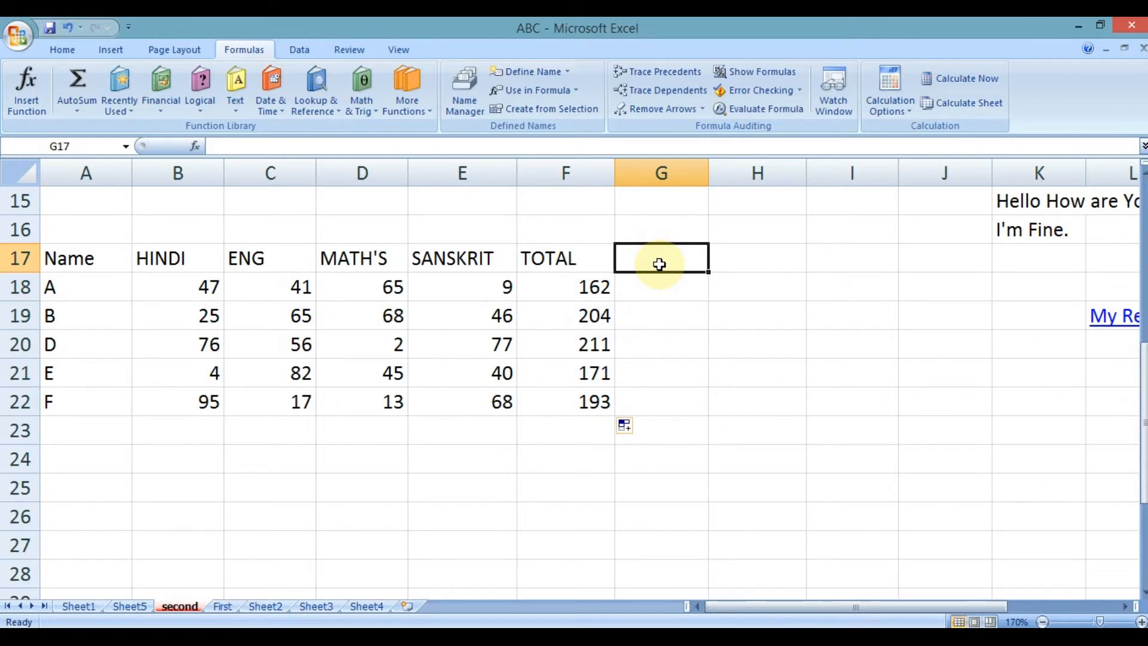
{"action": "type", "text": "Percent"}
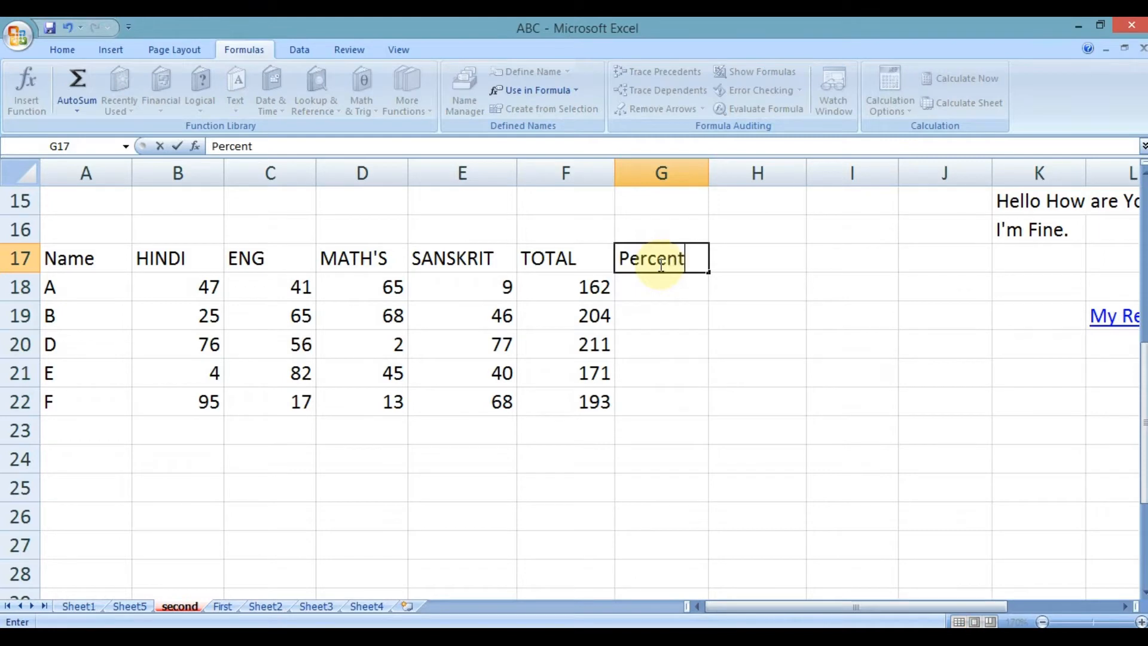
{"action": "key", "text": "Return"}
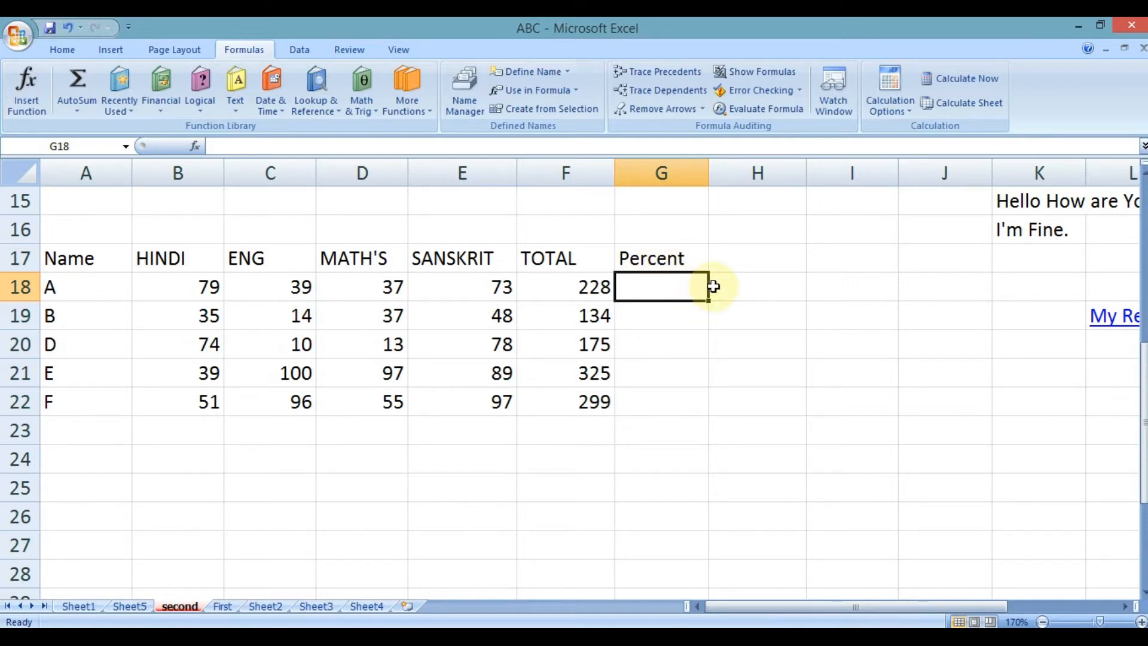
Review student A's subject marks in B18:E18, the total in F18 and the empty Percent cell G18.
{"action": "mouse_move", "coordinate": [160, 281]}
{"action": "left_mouse_down"}
{"action": "mouse_move", "coordinate": [303, 310]}
{"action": "mouse_move", "coordinate": [460, 303]}
{"action": "mouse_move", "coordinate": [244, 259]}
{"action": "mouse_move", "coordinate": [176, 298]}
{"action": "left_mouse_up"}
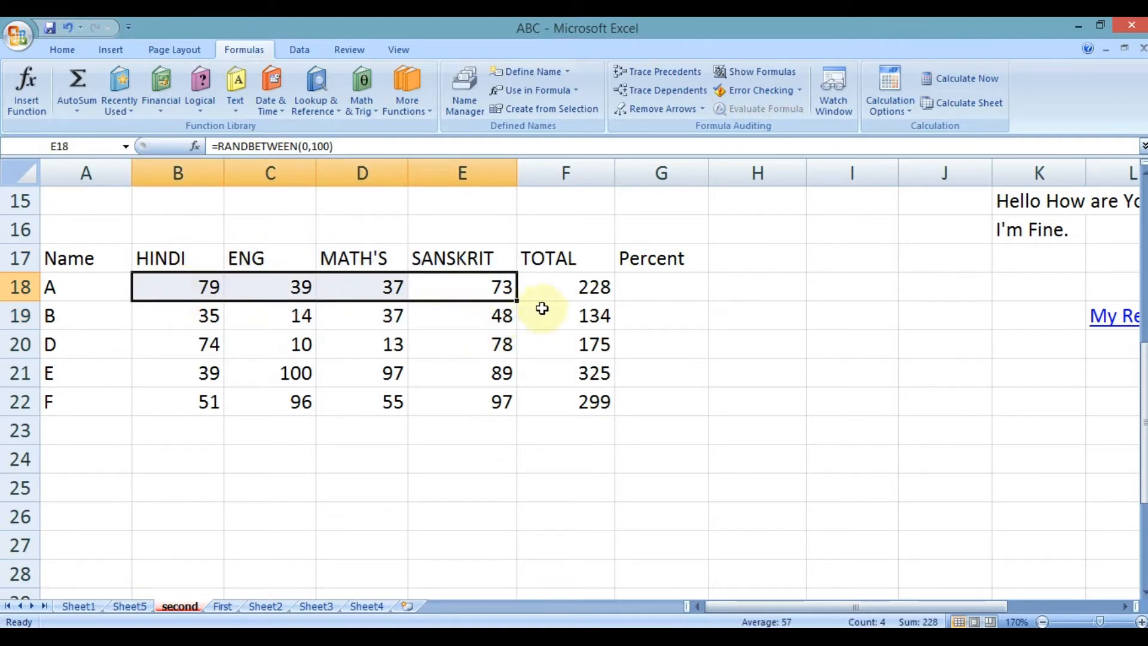
{"action": "left_click", "coordinate": [569, 287]}
{"action": "left_click", "coordinate": [669, 289]}
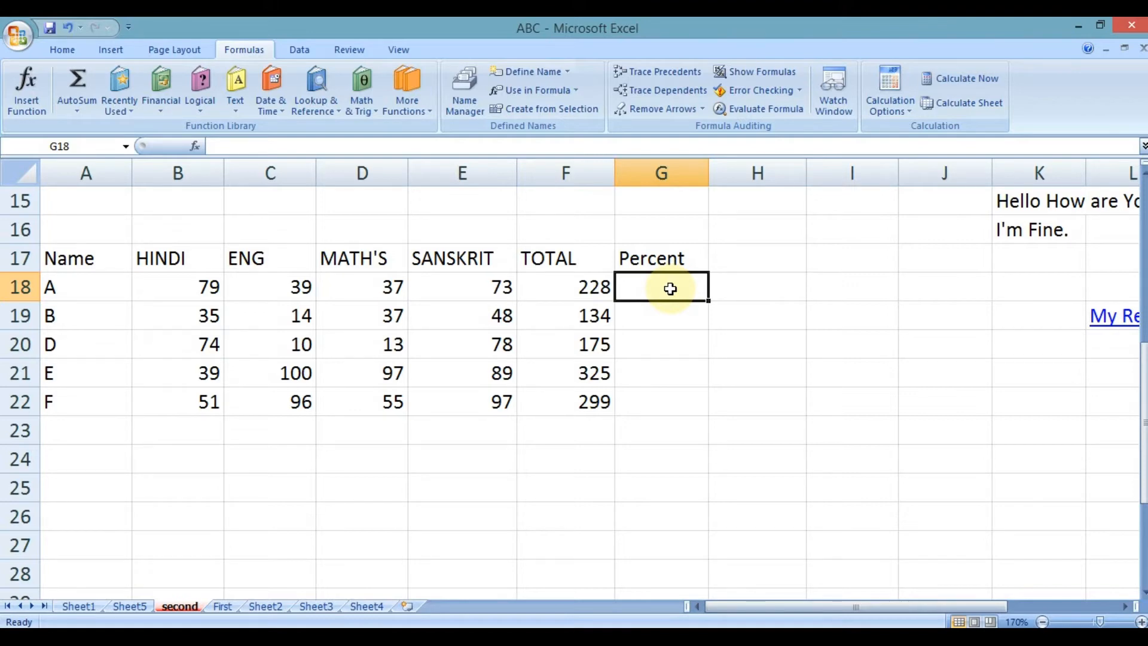
{"action": "left_click_drag", "start_coordinate": [185, 295], "coordinate": [479, 282]}
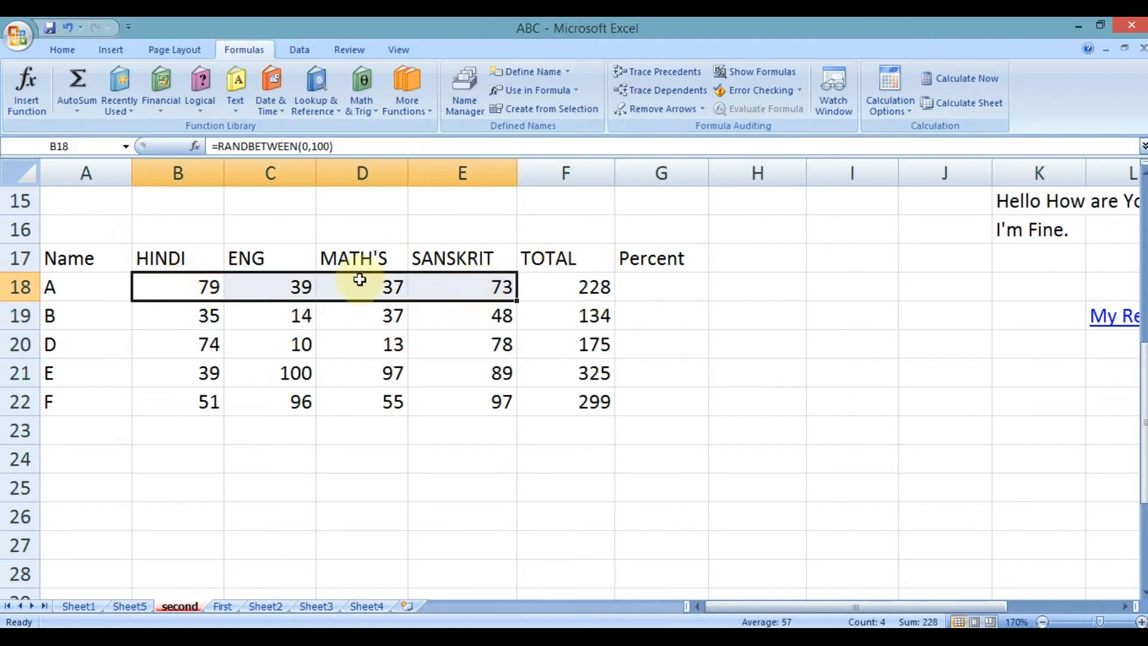
{"action": "left_click", "coordinate": [195, 279]}
{"action": "left_click", "coordinate": [257, 289]}
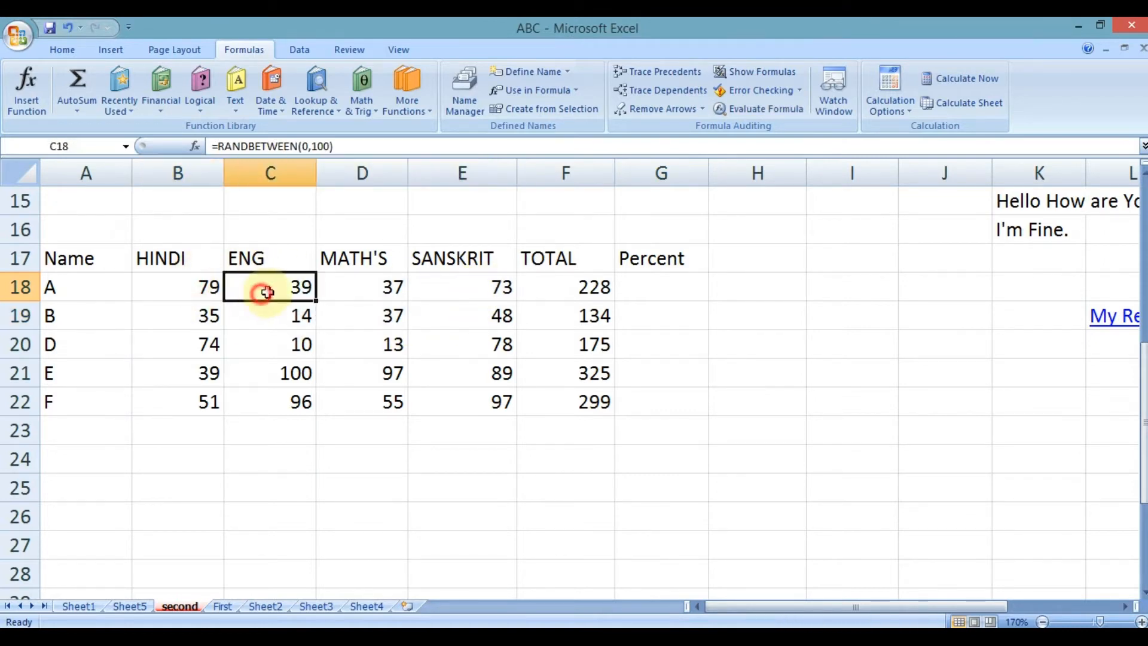
{"action": "left_click", "coordinate": [363, 291]}
{"action": "left_click_drag", "start_coordinate": [494, 281], "coordinate": [179, 285]}
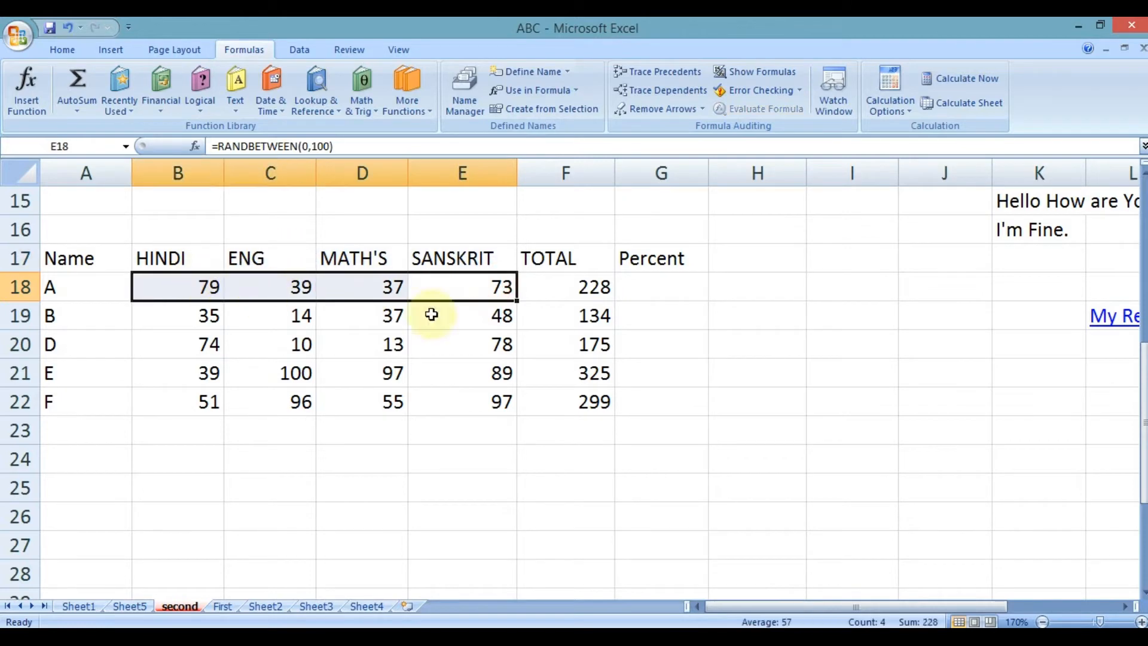
{"action": "left_click", "coordinate": [683, 278]}
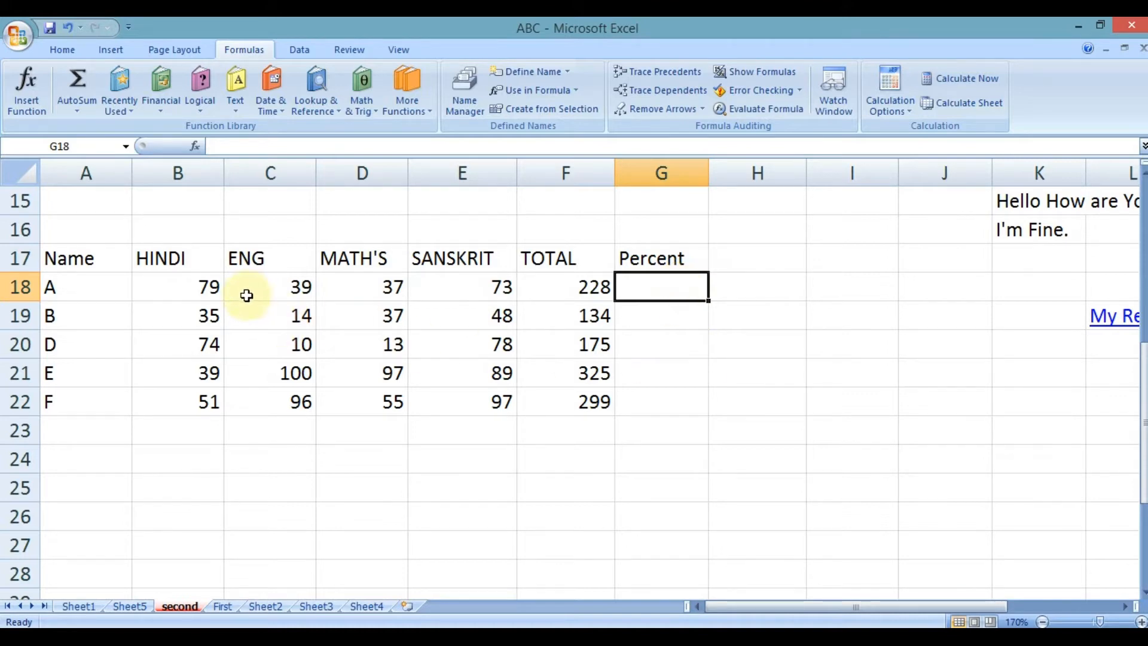
{"action": "left_click", "coordinate": [191, 287]}
{"action": "left_click", "coordinate": [242, 285]}
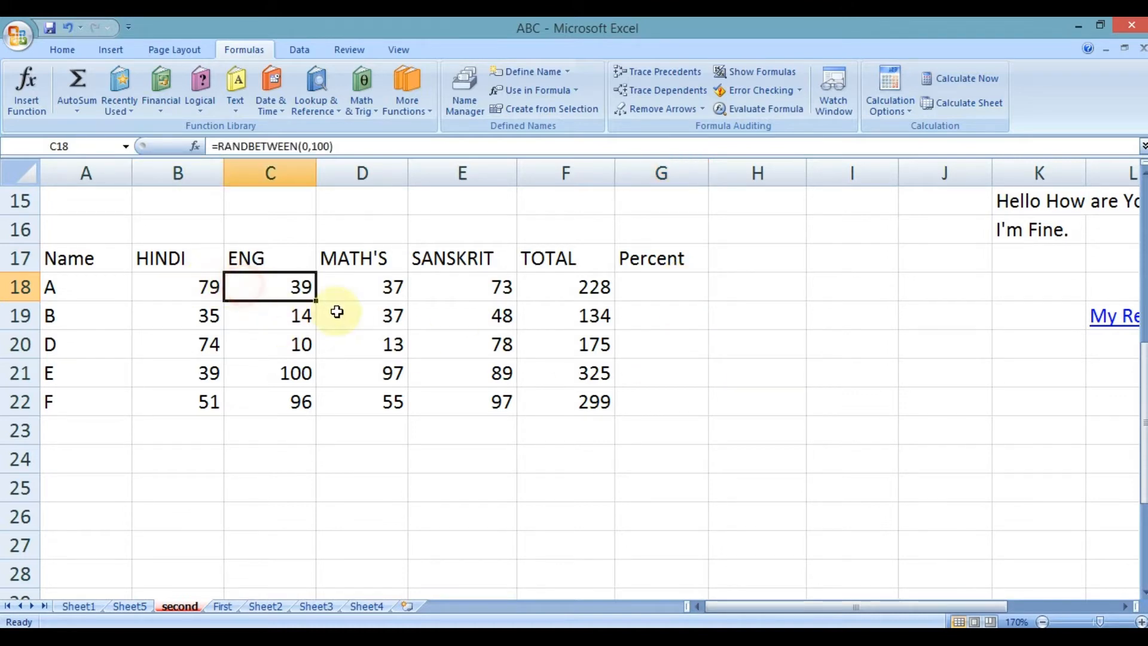
{"action": "left_click", "coordinate": [339, 292]}
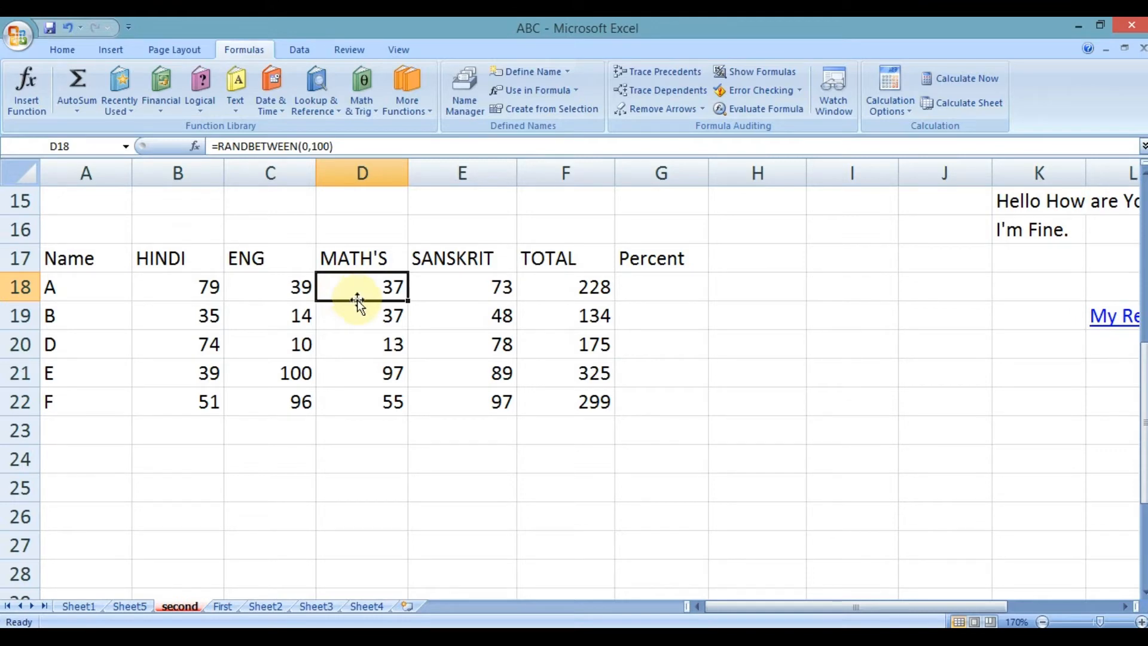
Try =AVERAGE(B18:E18) in G18 as student A's percentage, and clear the cell again.
{"action": "left_click", "coordinate": [651, 285]}
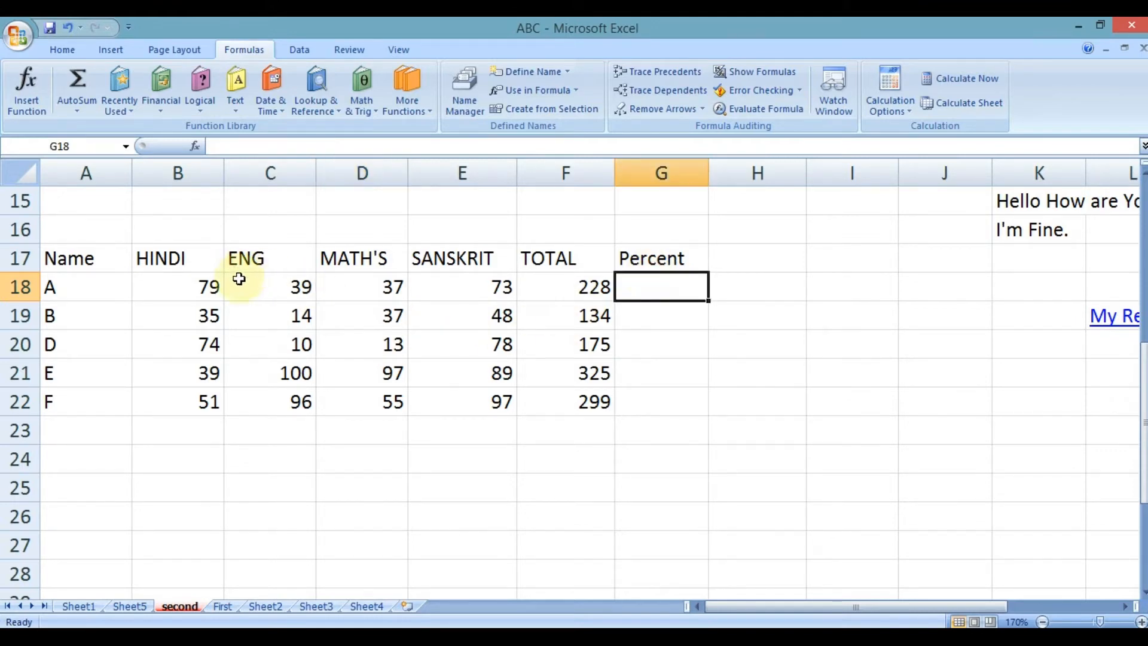
{"action": "type", "text": "="}
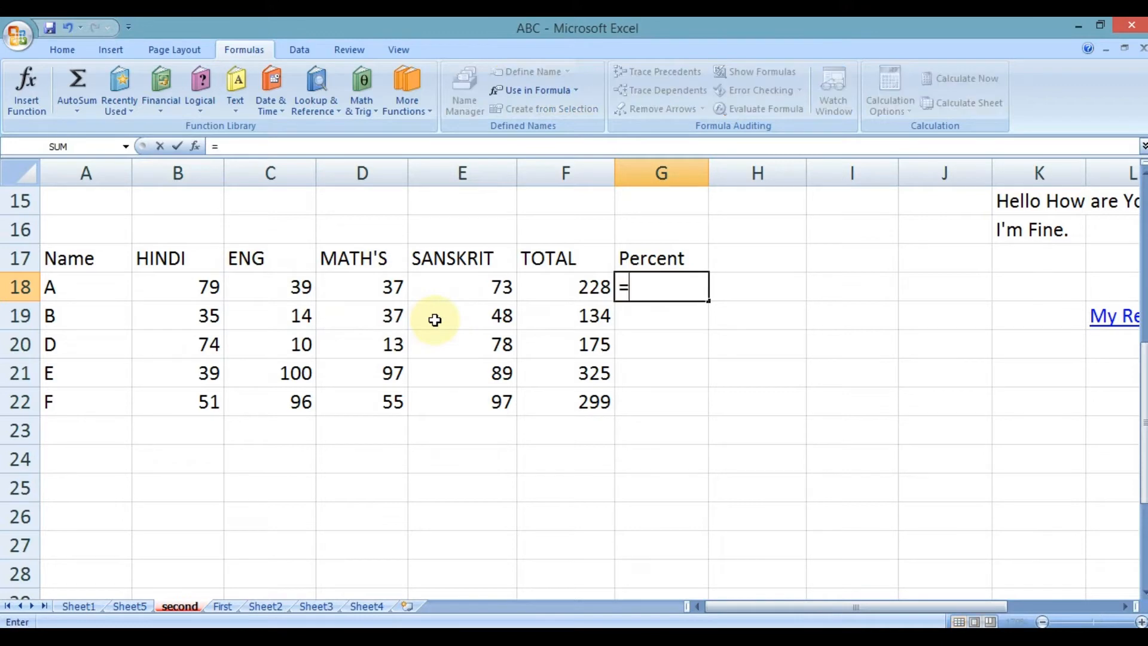
{"action": "type", "text": "avera"}
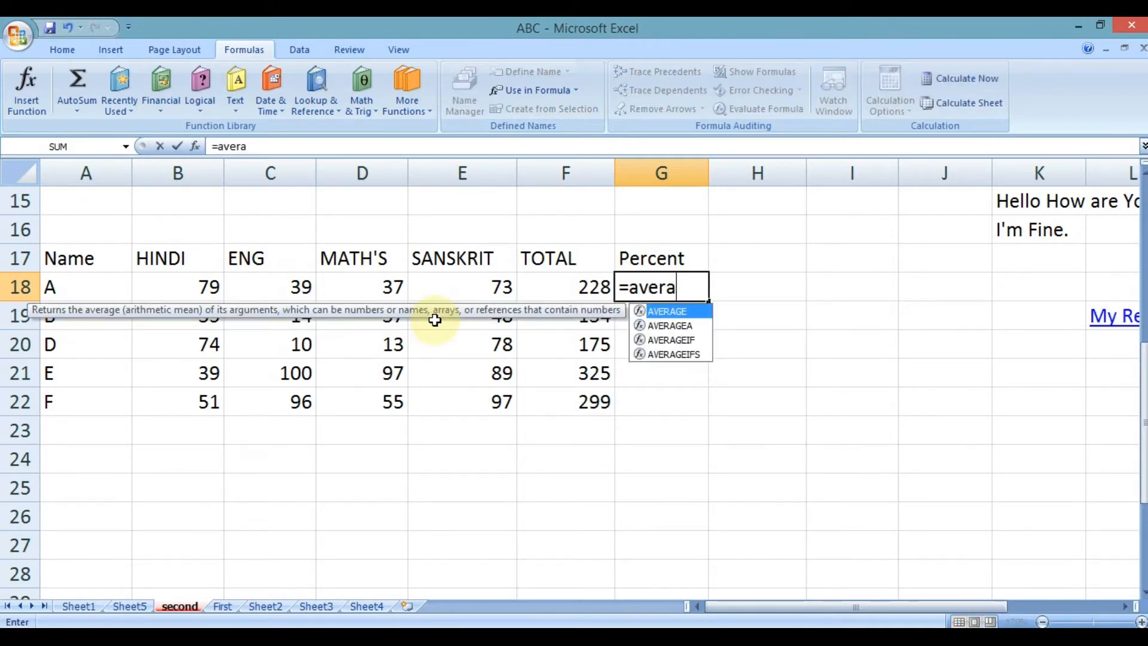
{"action": "key", "text": "Tab"}
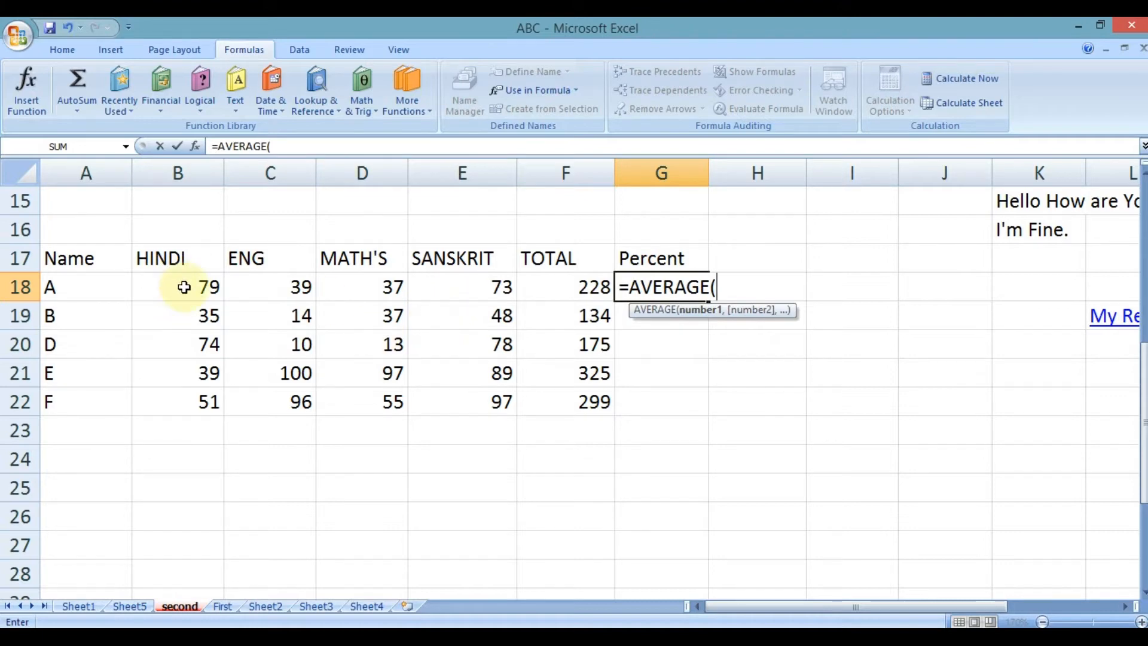
{"action": "left_click_drag", "start_coordinate": [185, 287], "coordinate": [434, 281]}
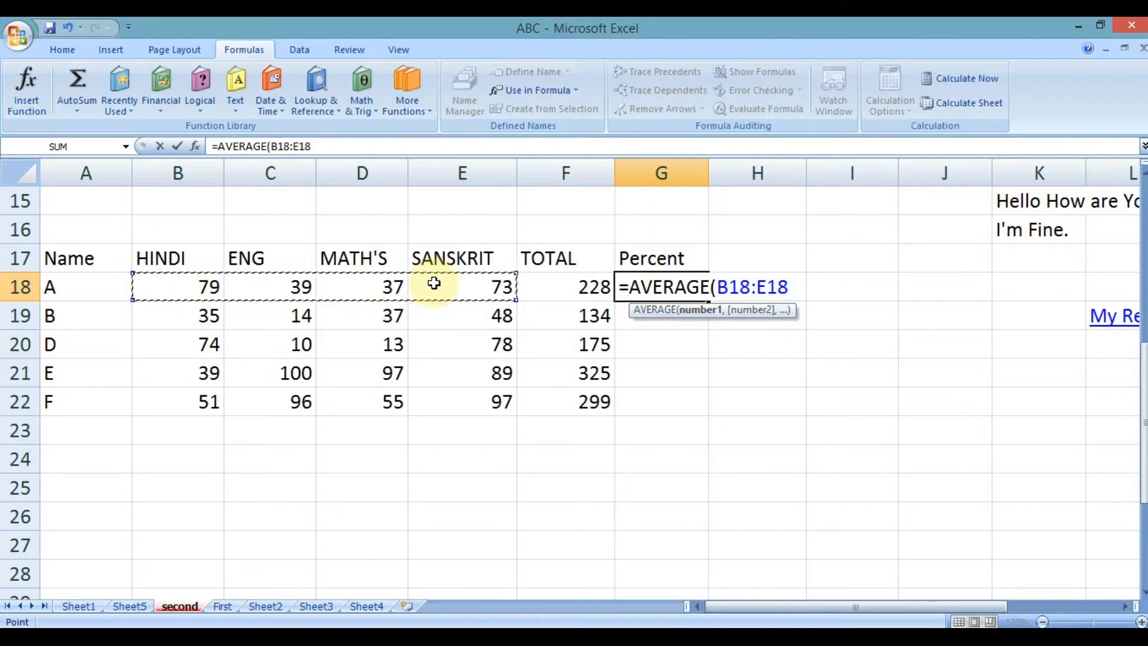
{"action": "type", "text": ")"}
{"action": "key", "text": "Return"}
{"action": "key", "text": "Up"}
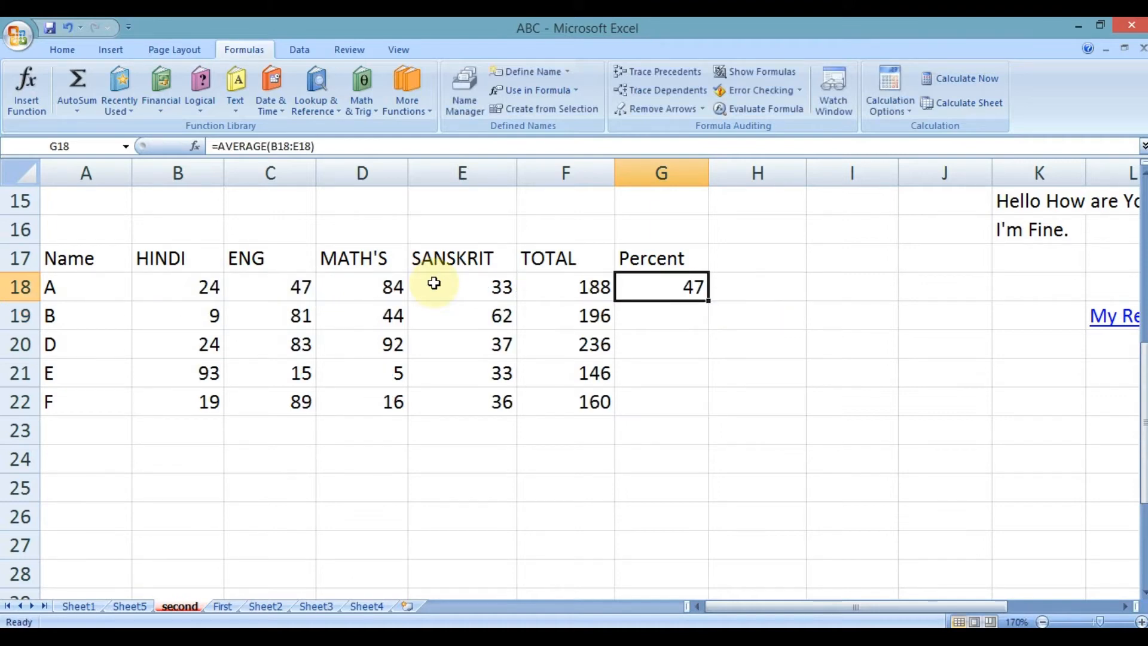
{"action": "key", "text": "Delete"}
Change the formula of all ENG marks in C18:C22 to =RANDBETWEEN(0,50).
{"action": "key", "text": "Left"}
{"action": "key", "text": "Left"}
{"action": "key", "text": "Left"}
{"action": "key", "text": "Left"}
{"action": "key", "text": "Left"}
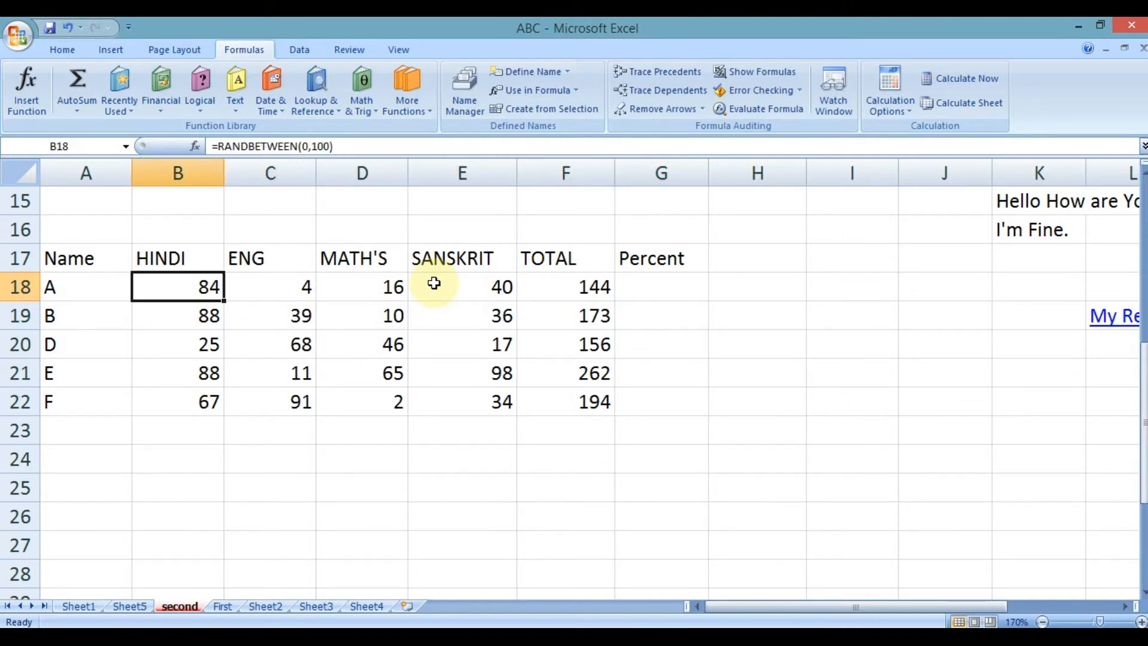
{"action": "key", "text": "Right"}
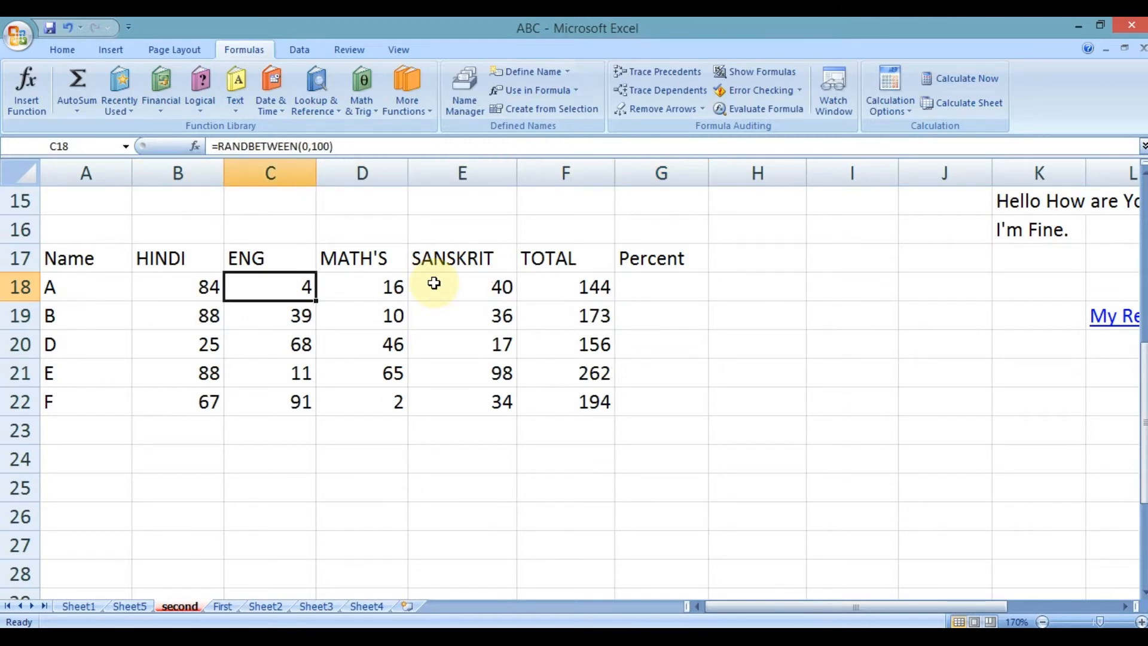
{"action": "key", "text": "shift+Down"}
{"action": "key", "text": "shift+Down"}
{"action": "key", "text": "shift+Down"}
{"action": "key", "text": "shift+Down"}
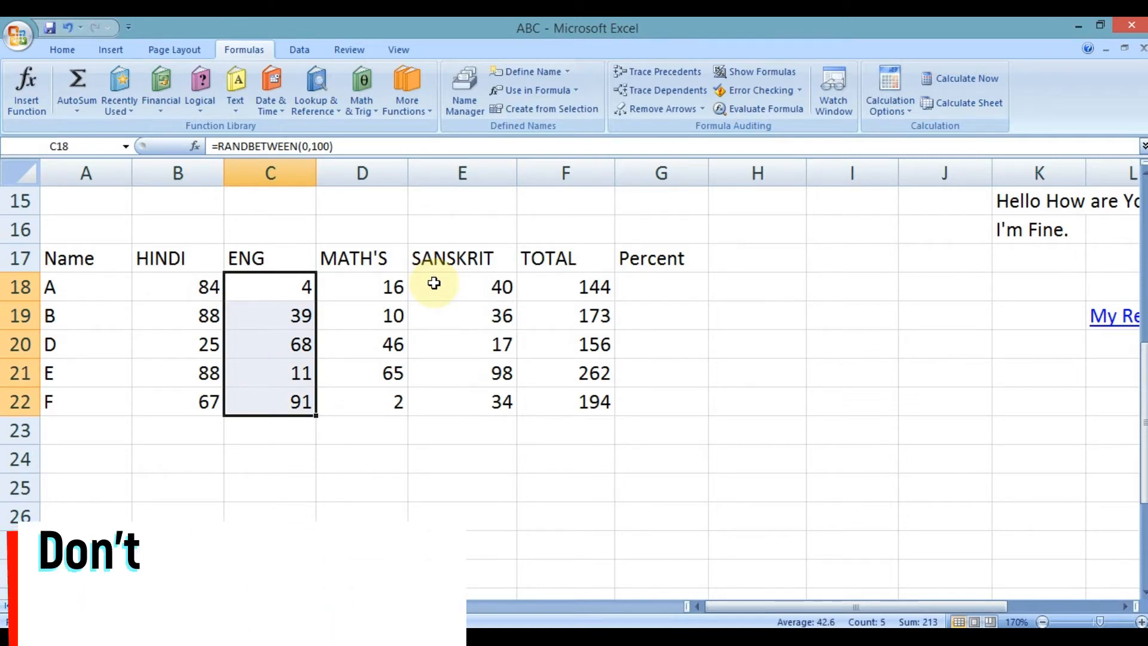
{"action": "left_click", "coordinate": [326, 146]}
{"action": "key", "text": "BackSpace"}
{"action": "key", "text": "BackSpace"}
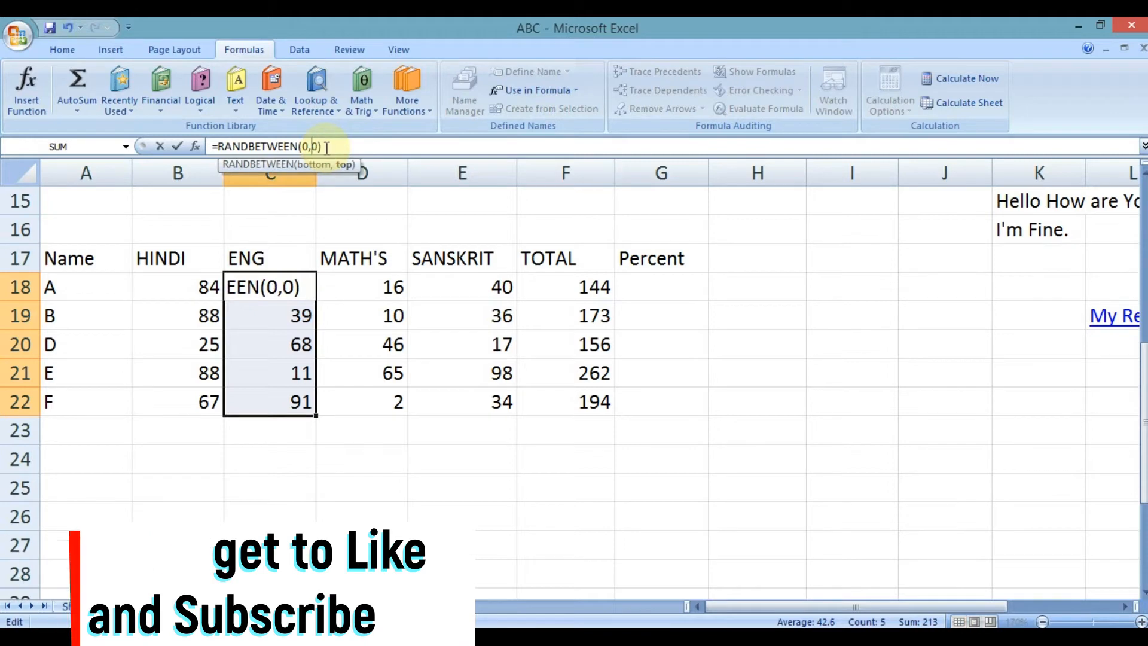
{"action": "type", "text": "5"}
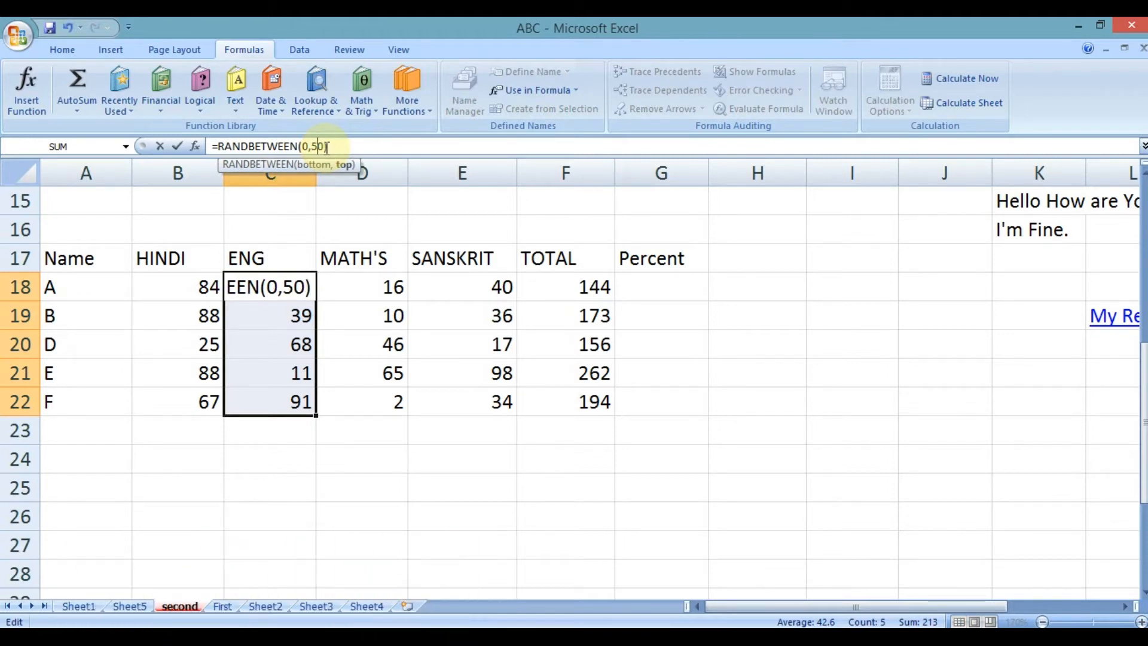
{"action": "key", "text": "ctrl+Return"}
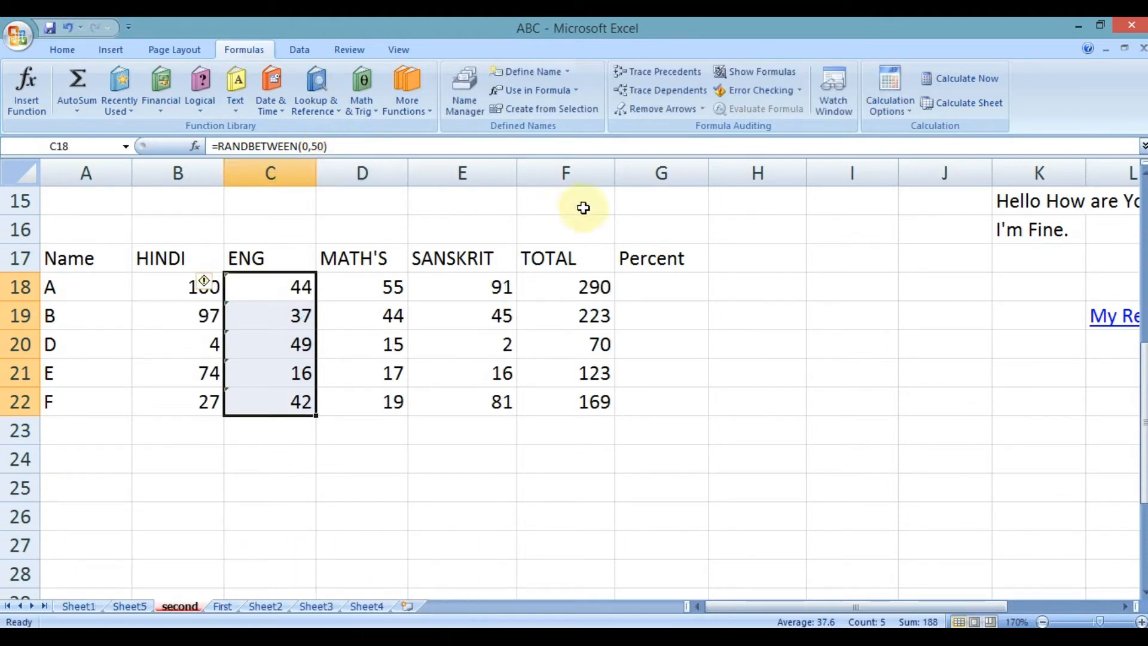
Compare student A's marks in B18:E18 with the ENG formulas in C18:C19 and the empty Percent cell G18.
{"action": "left_click", "coordinate": [652, 288]}
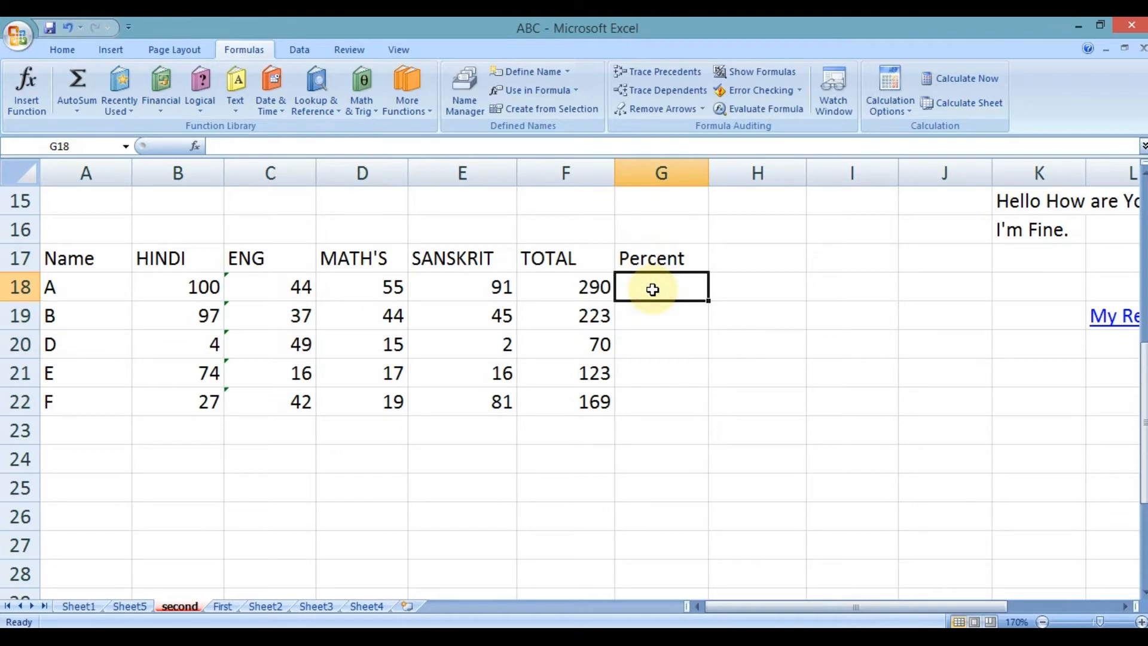
{"action": "left_click", "coordinate": [291, 285]}
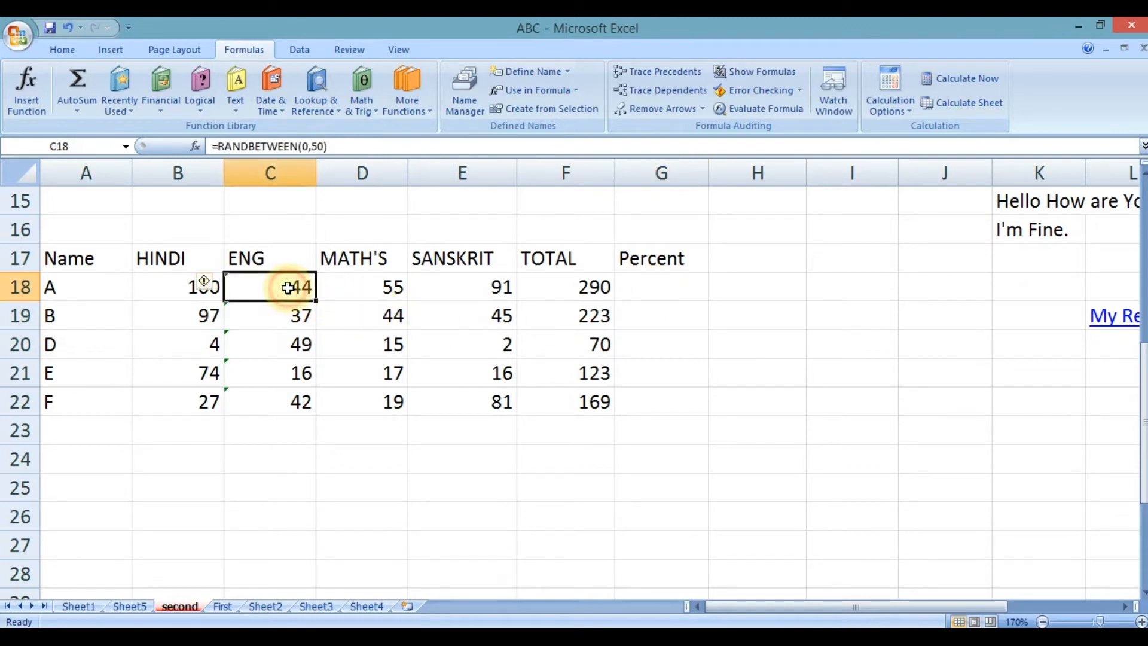
{"action": "left_click", "coordinate": [652, 287]}
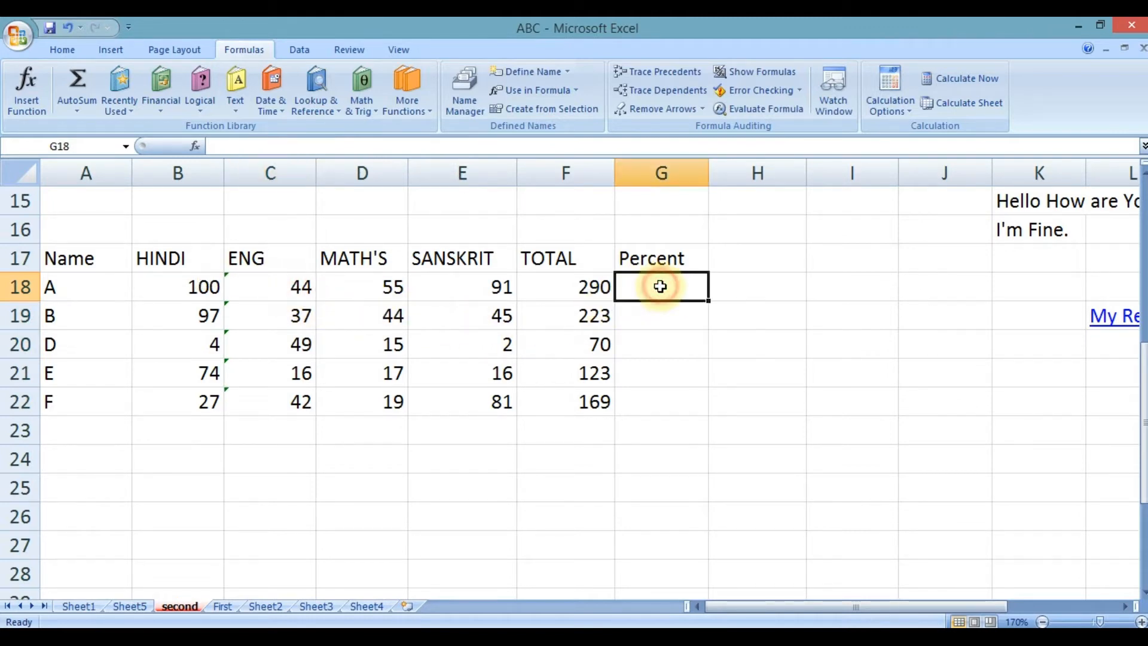
{"action": "left_click", "coordinate": [284, 279]}
{"action": "left_click_drag", "start_coordinate": [177, 275], "coordinate": [491, 289]}
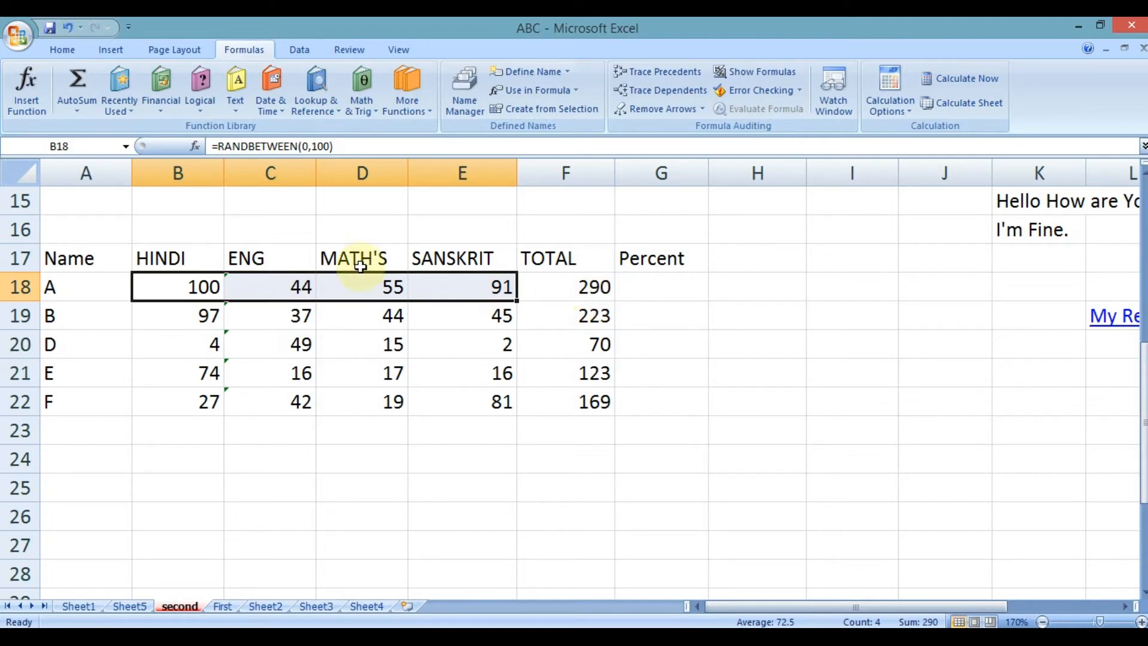
{"action": "left_click_drag", "start_coordinate": [205, 289], "coordinate": [483, 287]}
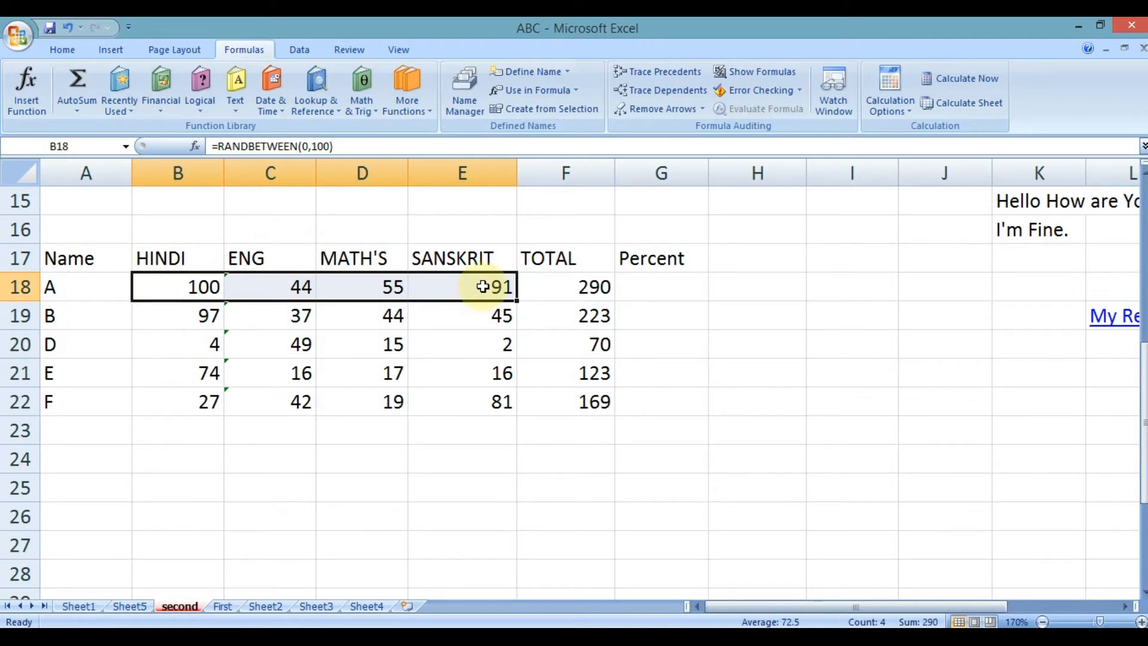
{"action": "left_click_drag", "start_coordinate": [450, 292], "coordinate": [163, 288]}
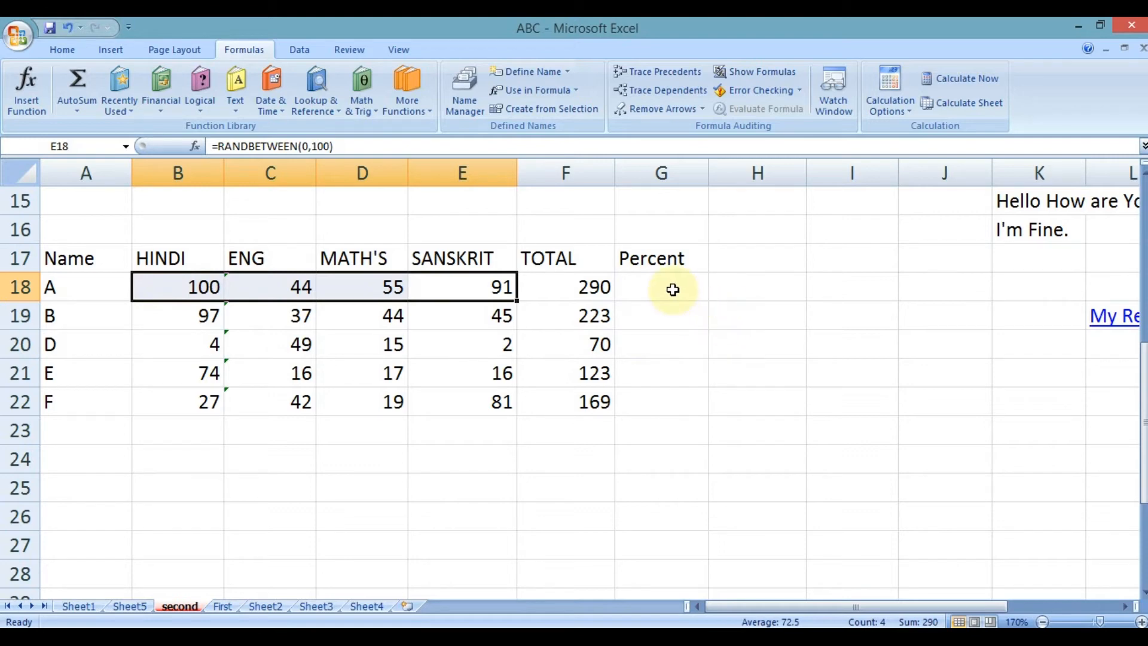
{"action": "left_click", "coordinate": [264, 287]}
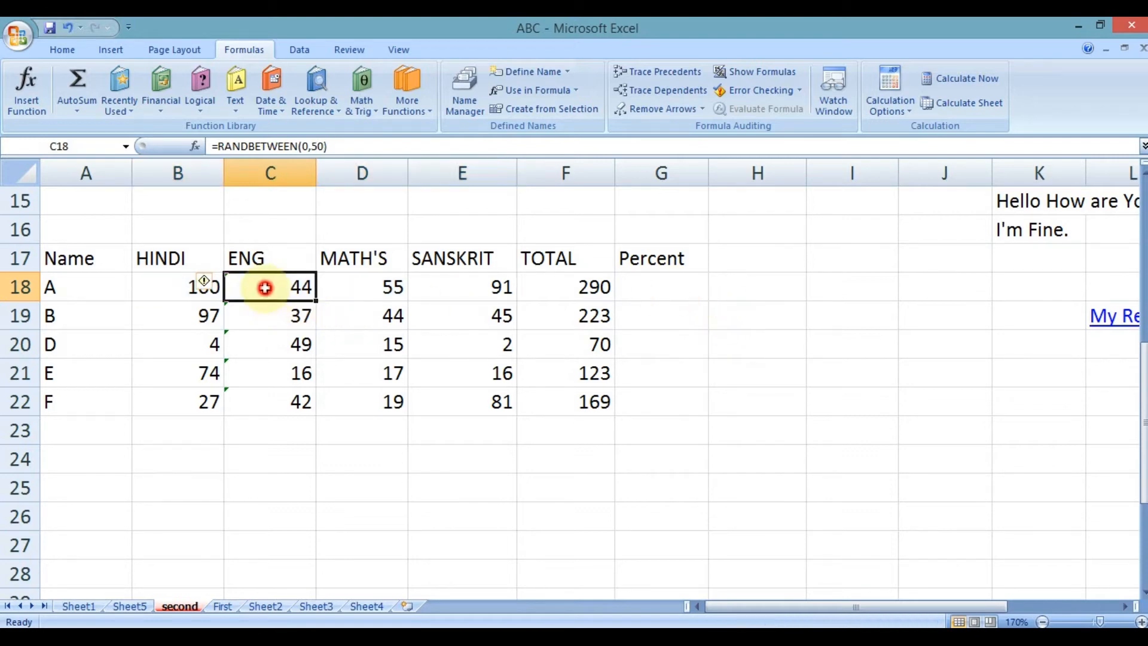
{"action": "left_click", "coordinate": [233, 315]}
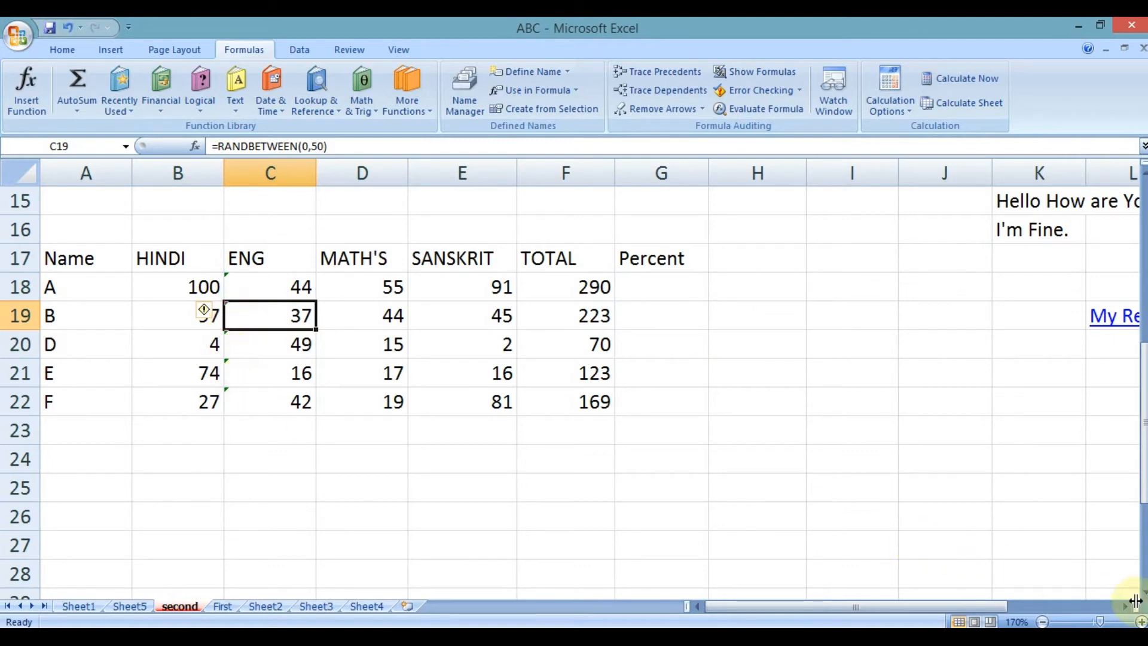
Examine the marks in rows 18 to 22, comparing the ENG column with the HINDI, MATH'S and SANSKRIT columns.
{"action": "left_click", "coordinate": [1139, 622]}
{"action": "left_click", "coordinate": [1139, 622]}
{"action": "left_click", "coordinate": [1139, 622]}
{"action": "left_click", "coordinate": [1139, 622]}
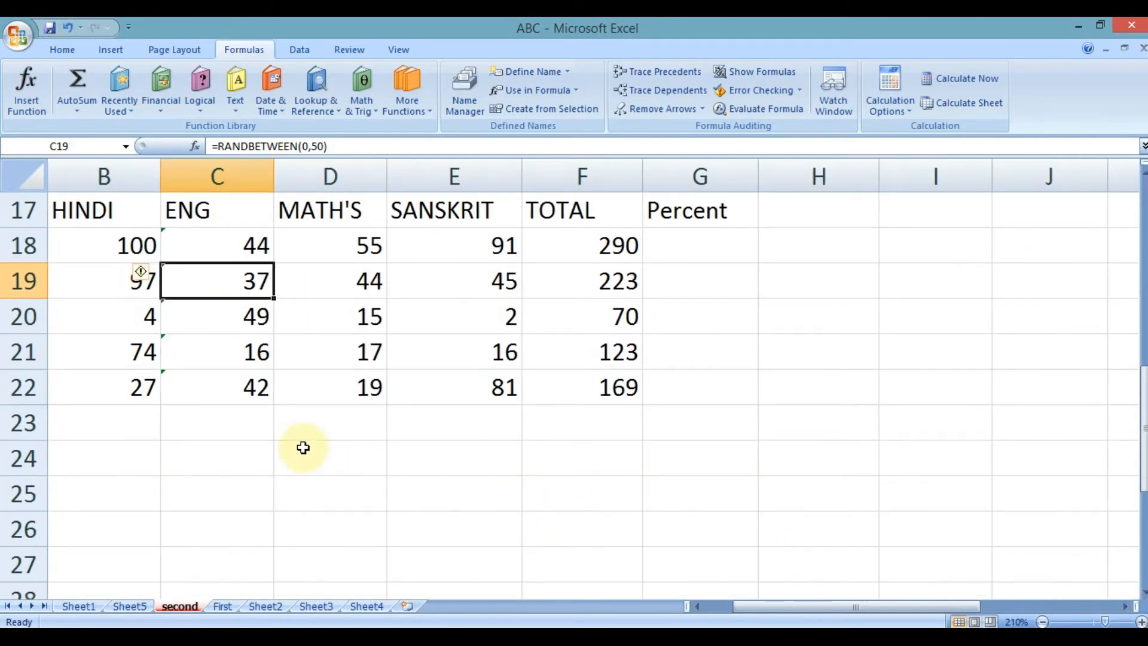
{"action": "left_click", "coordinate": [718, 607]}
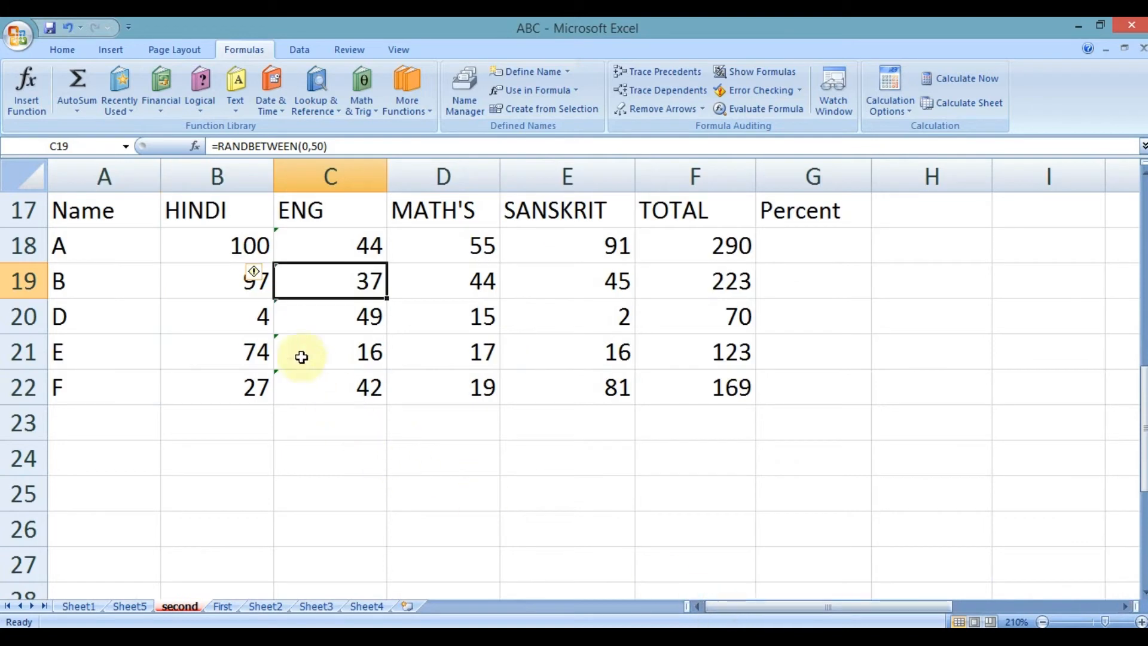
{"action": "left_click_drag", "start_coordinate": [233, 245], "coordinate": [231, 387]}
{"action": "left_click_drag", "start_coordinate": [461, 239], "coordinate": [529, 391]}
{"action": "left_click_drag", "start_coordinate": [345, 244], "coordinate": [338, 377]}
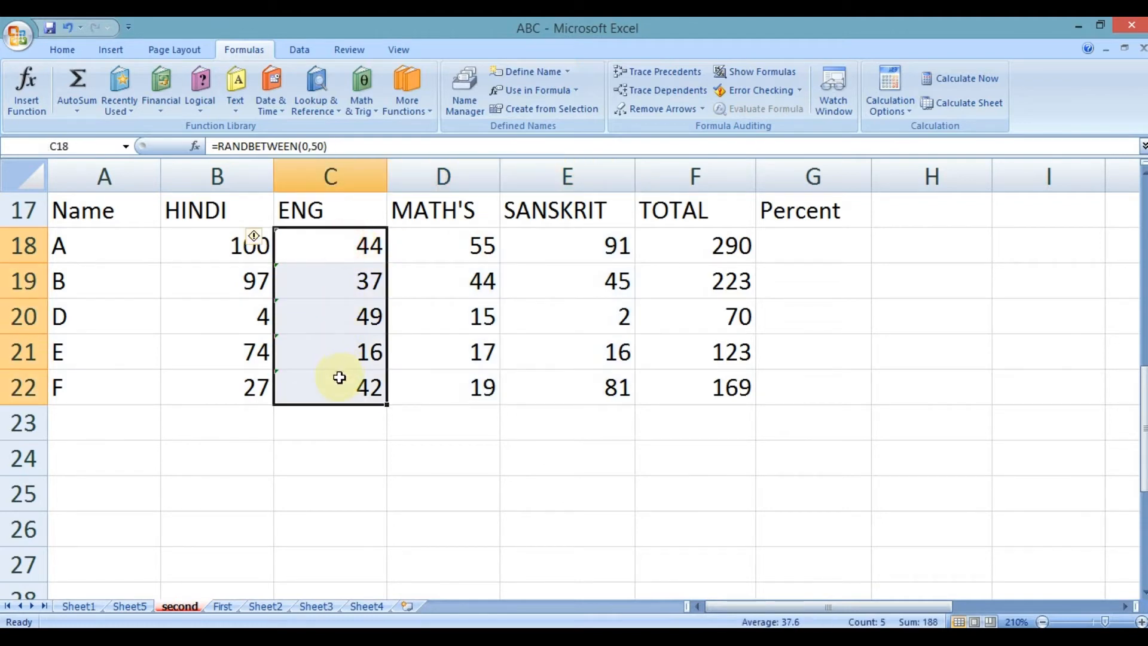
Show the error-checking options for the ENG marks C18:C22 and compare C18's formula with the other marks in row 18.
{"action": "left_click", "coordinate": [255, 235]}
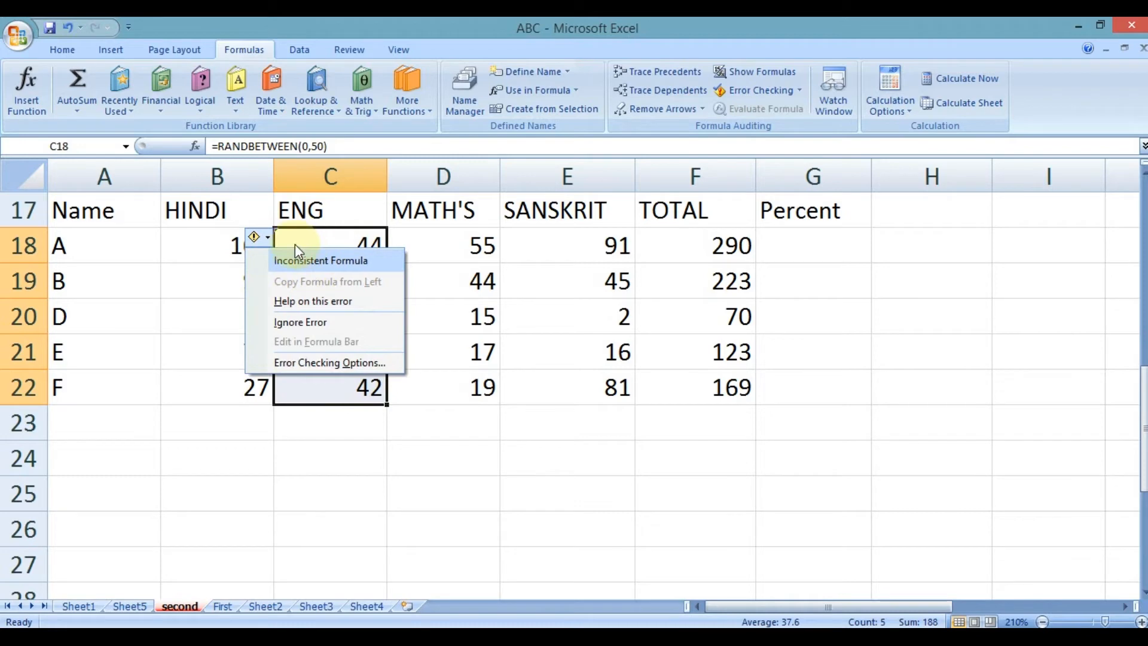
{"action": "left_click", "coordinate": [210, 226]}
{"action": "left_click_drag", "start_coordinate": [210, 238], "coordinate": [521, 234]}
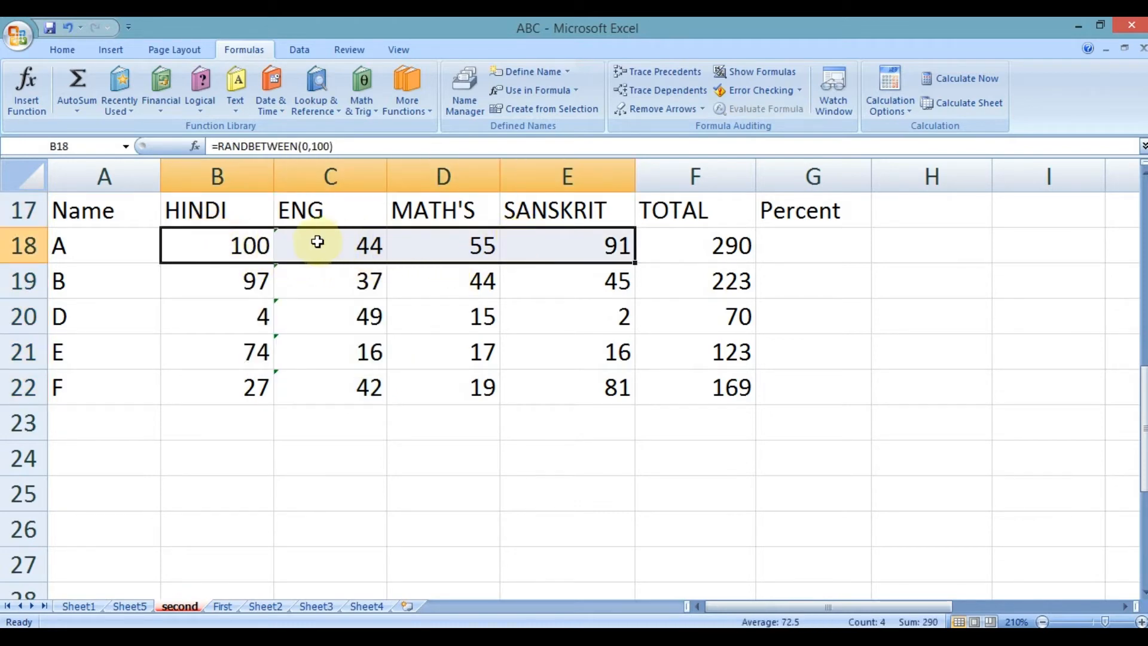
{"action": "left_click", "coordinate": [465, 245]}
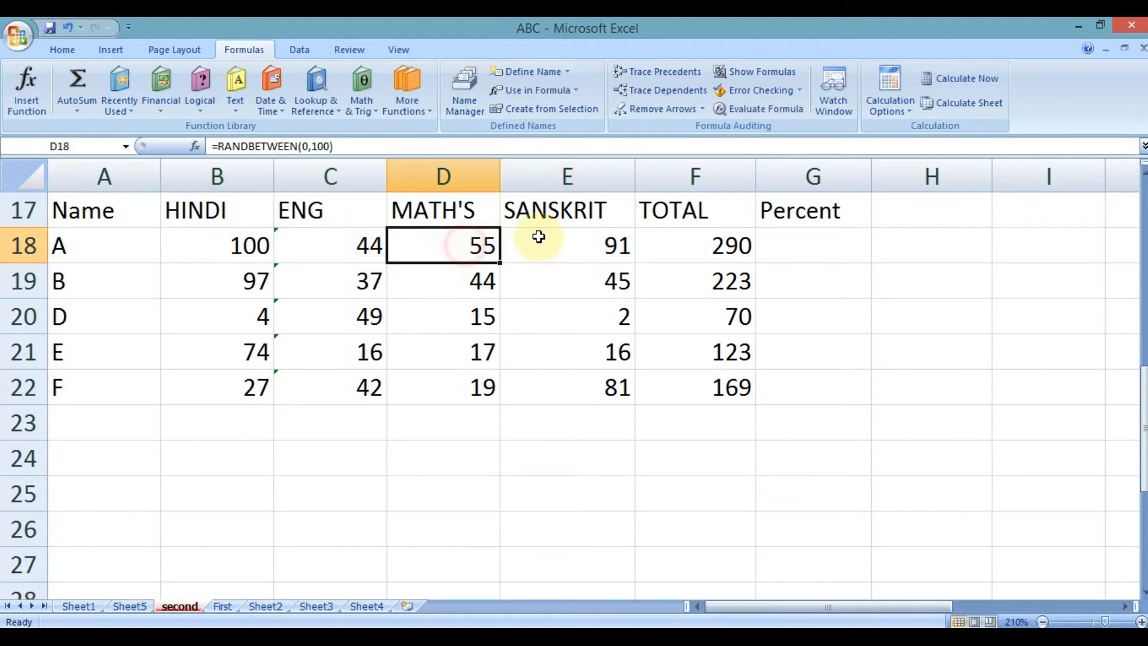
{"action": "left_click", "coordinate": [538, 236]}
{"action": "left_click", "coordinate": [330, 252]}
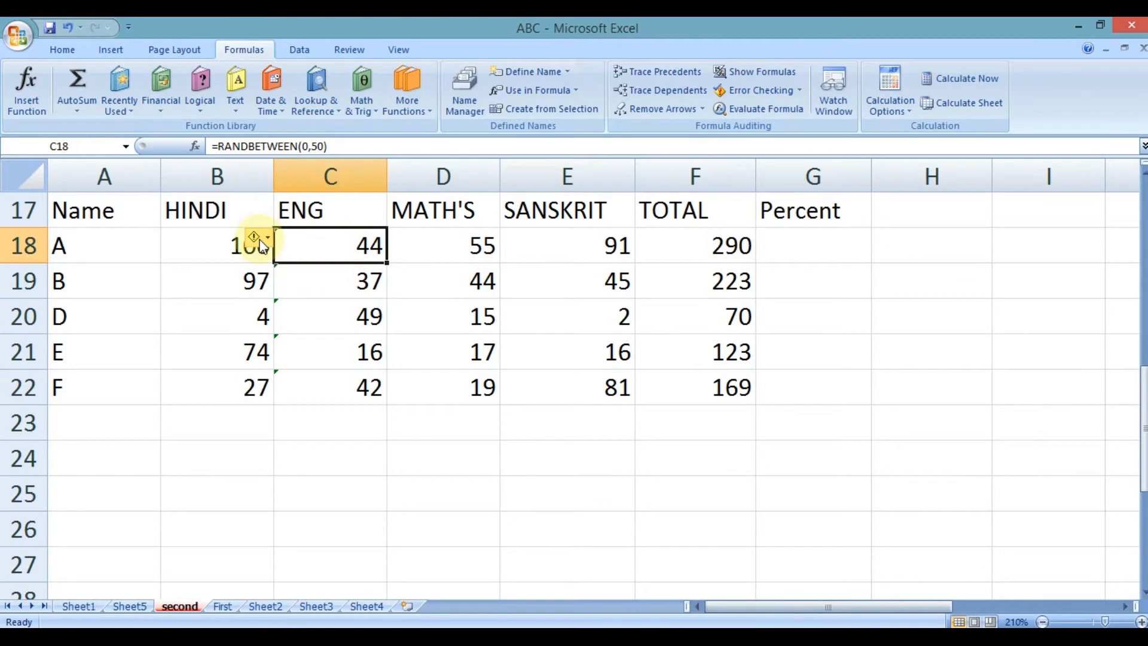
Calculate student A's percentage in G18 with the formula =F18/3.5.
{"action": "mouse_move", "coordinate": [267, 242]}
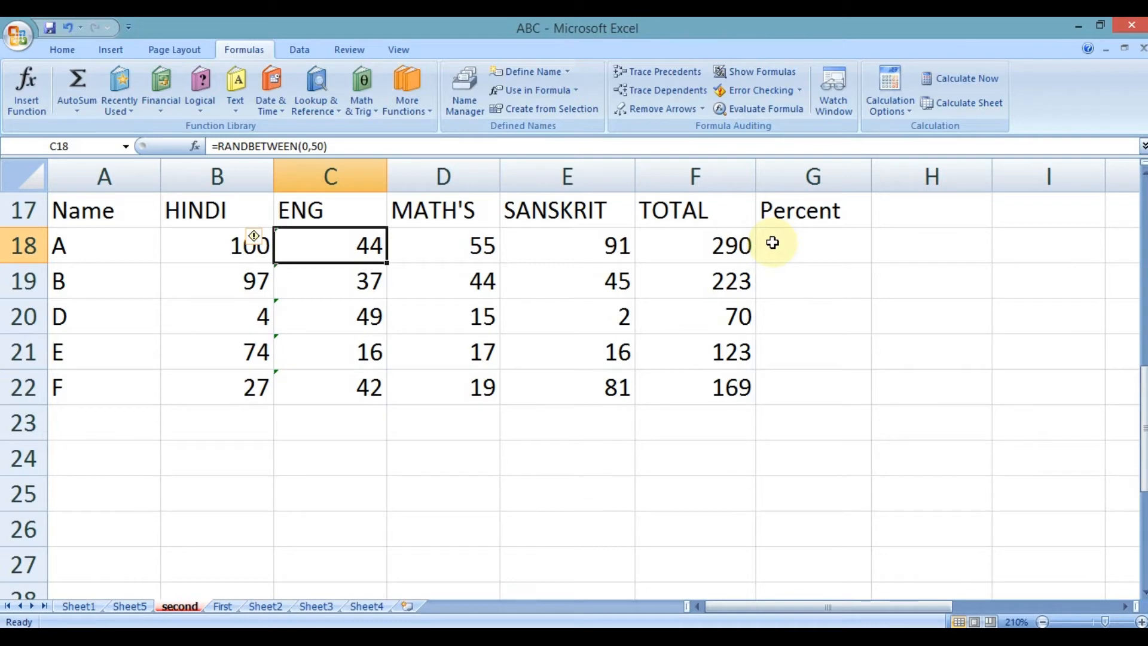
{"action": "left_click_drag", "start_coordinate": [604, 249], "coordinate": [249, 236]}
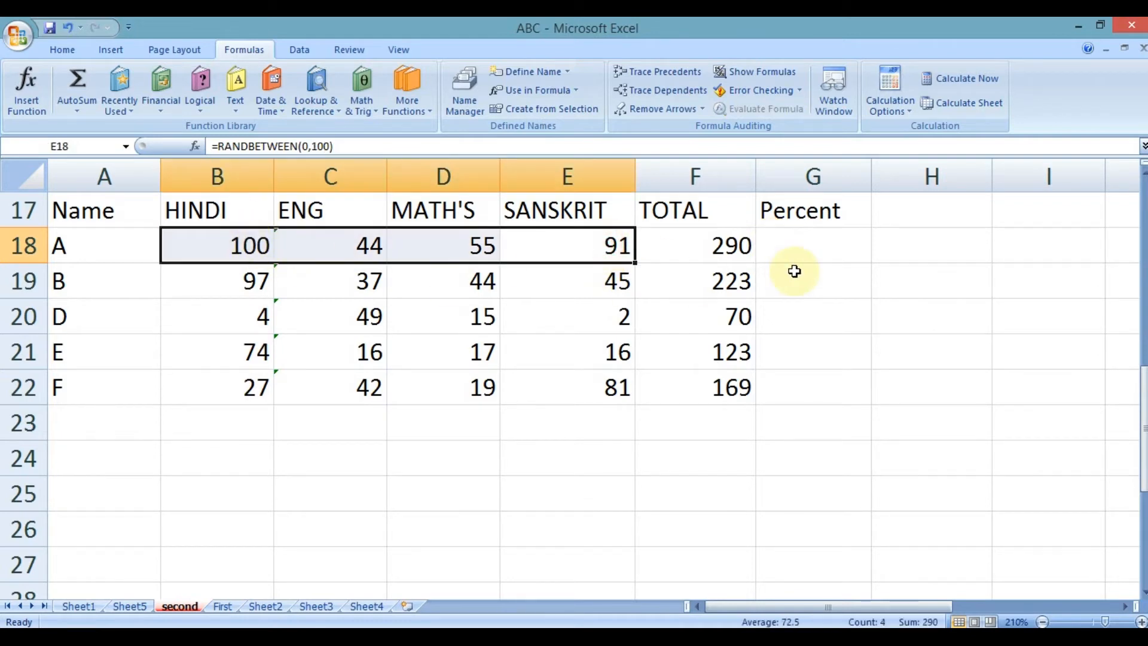
{"action": "left_click", "coordinate": [817, 238]}
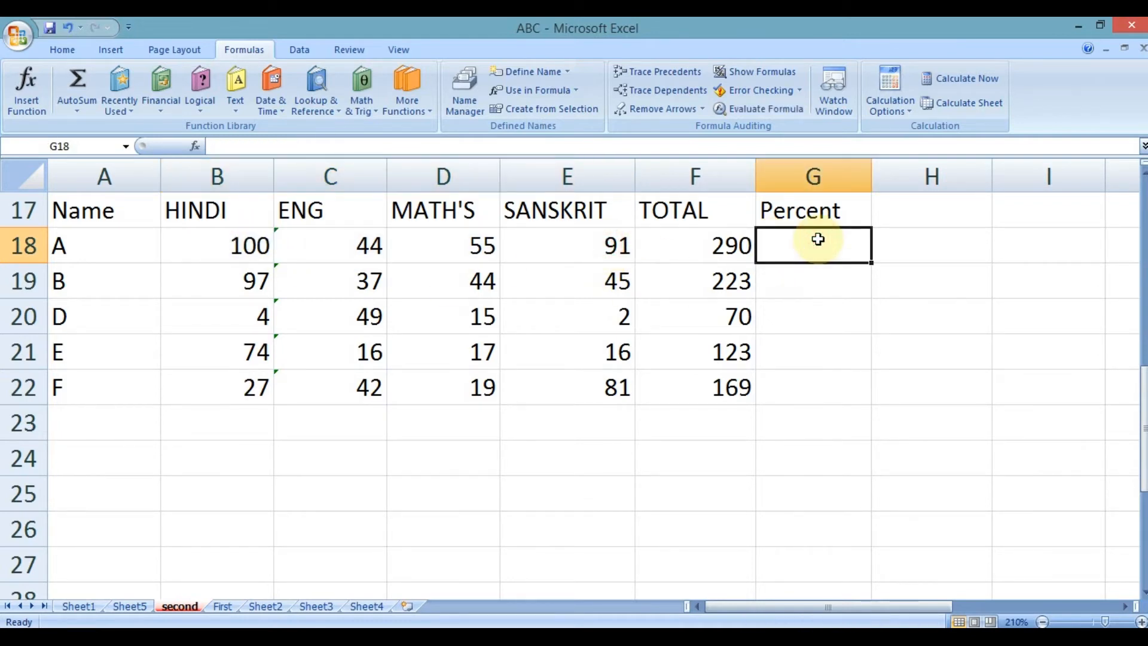
{"action": "type", "text": "="}
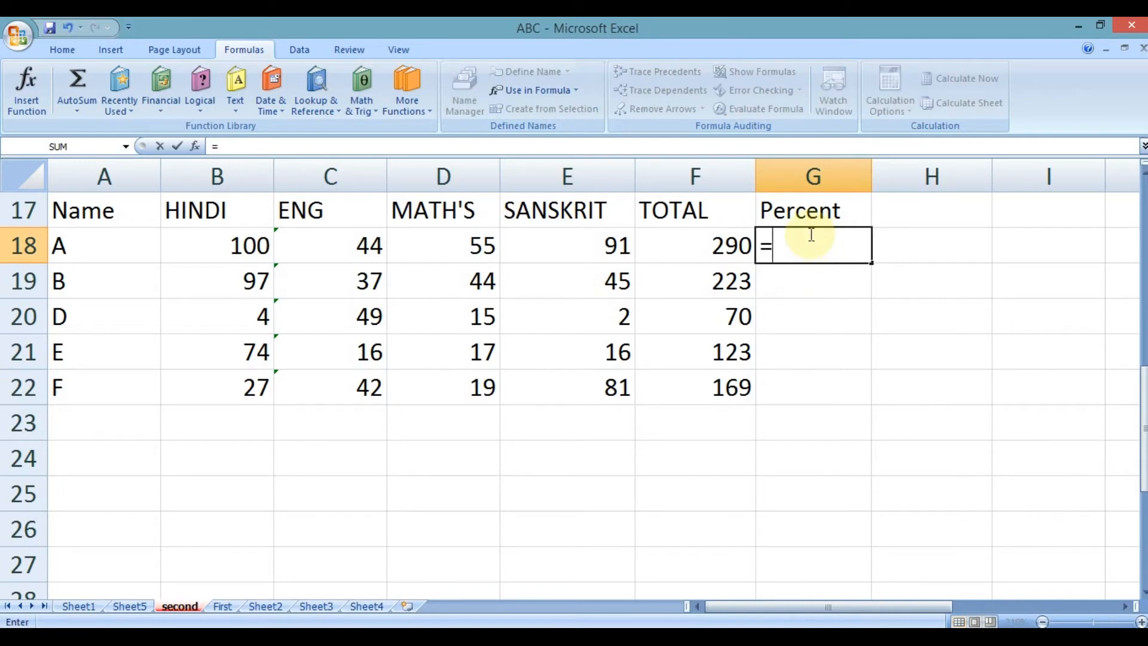
{"action": "left_click", "coordinate": [709, 249]}
{"action": "type", "text": "/3.5"}
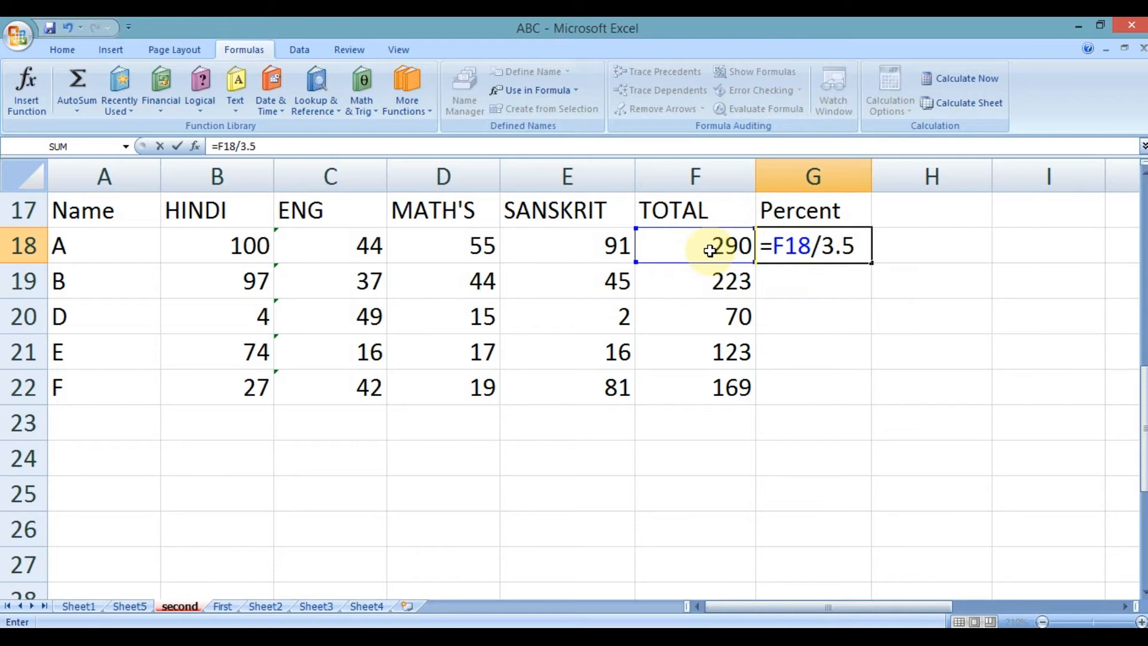
{"action": "key", "text": "BackSpace"}
{"action": "type", "text": "75"}
{"action": "key", "text": "BackSpace"}
{"action": "key", "text": "BackSpace"}
{"action": "type", "text": "5"}
{"action": "key", "text": "Return"}
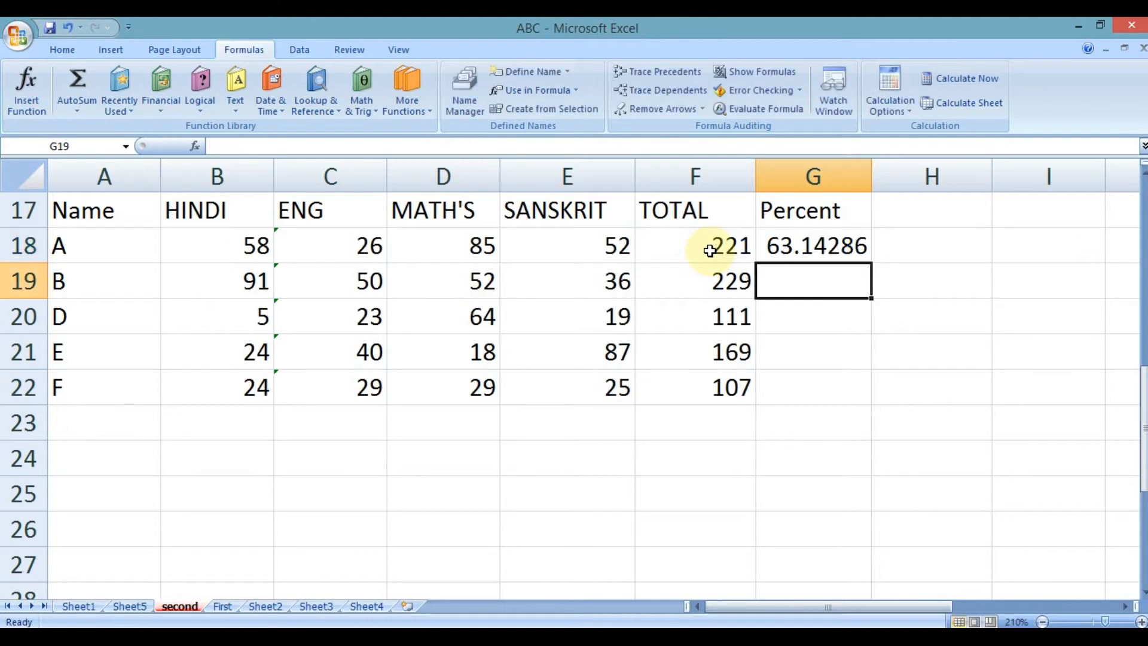
Fill the Percent formula from G18 down through G22 for the remaining students.
{"action": "left_click", "coordinate": [790, 242]}
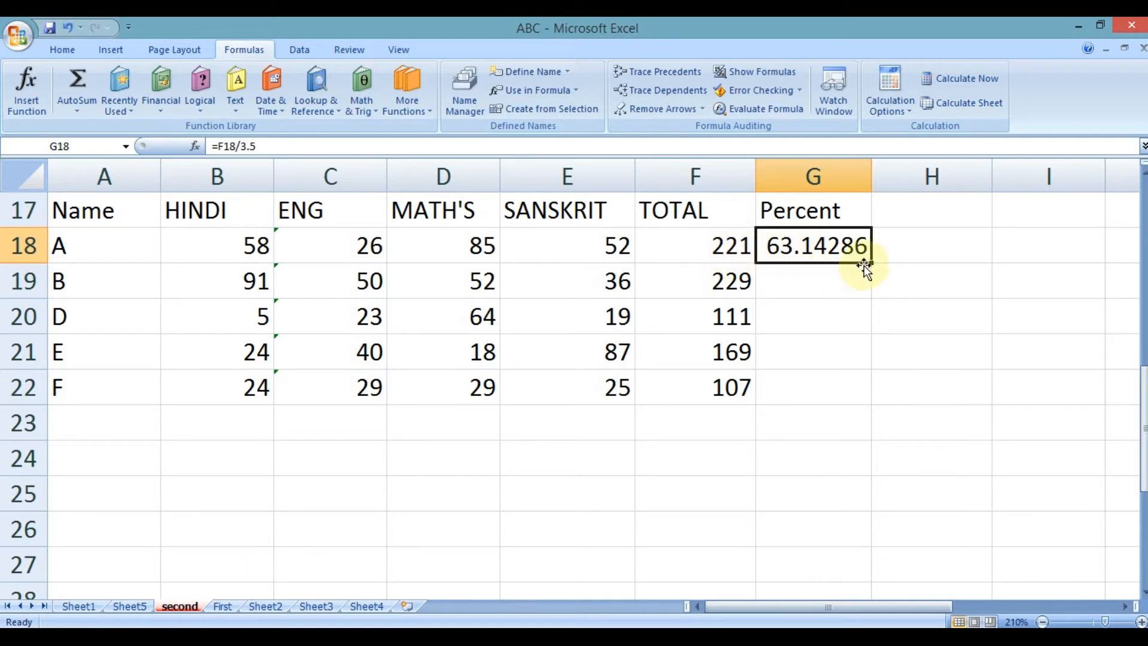
{"action": "left_click_drag", "start_coordinate": [872, 261], "coordinate": [866, 402]}
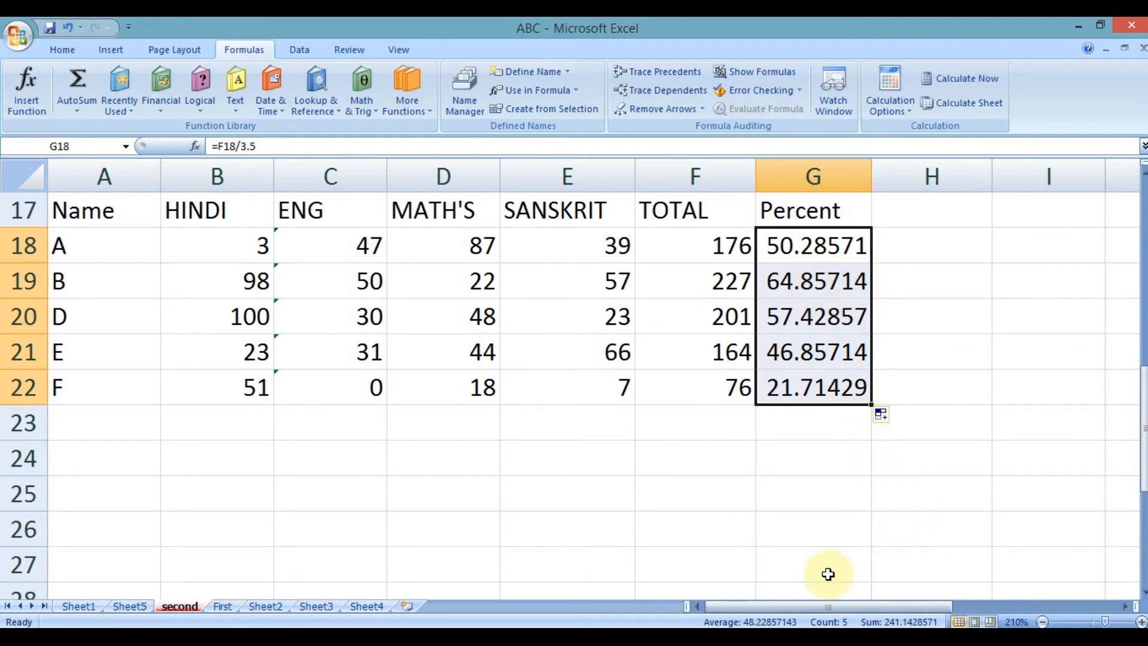
{"action": "left_click", "coordinate": [911, 215]}
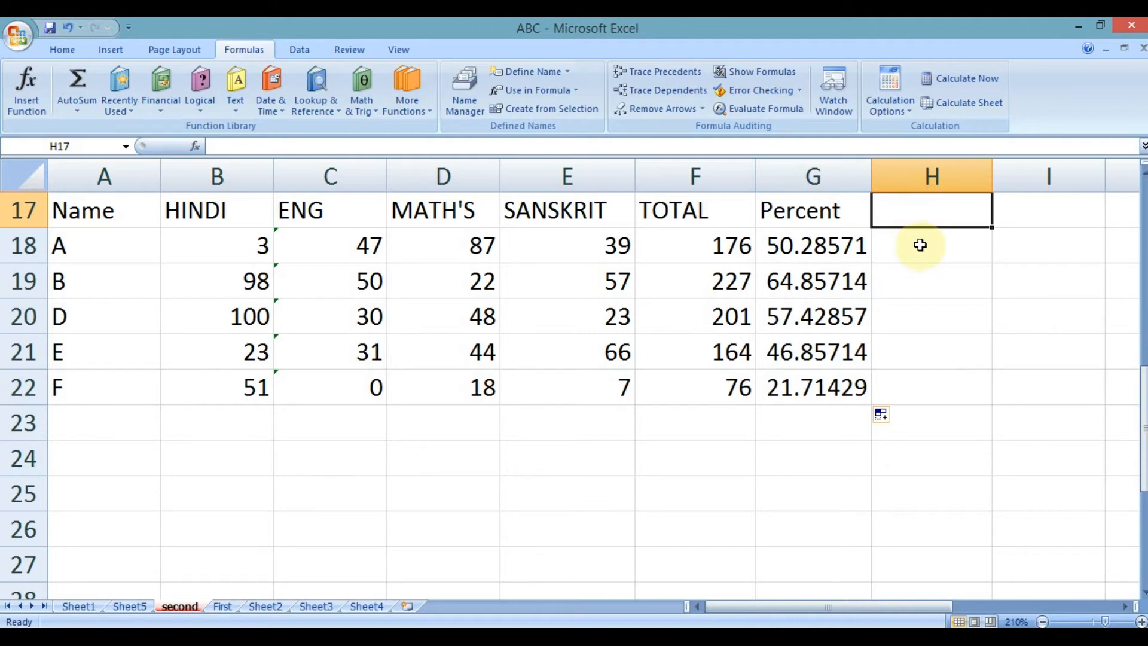
Compare the percentages in G18:G22 with the subject marks in B18:E22, especially student A's marks in B18:E18.
{"action": "left_click", "coordinate": [823, 246]}
{"action": "left_click_drag", "start_coordinate": [824, 252], "coordinate": [770, 386]}
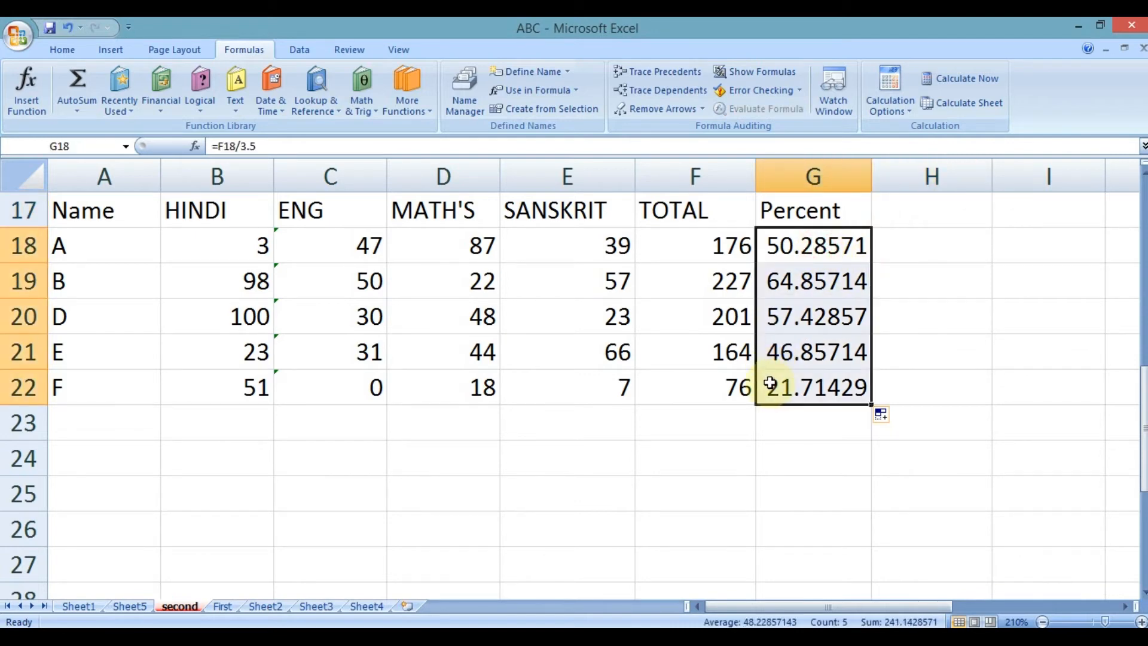
{"action": "left_click_drag", "start_coordinate": [205, 243], "coordinate": [540, 380]}
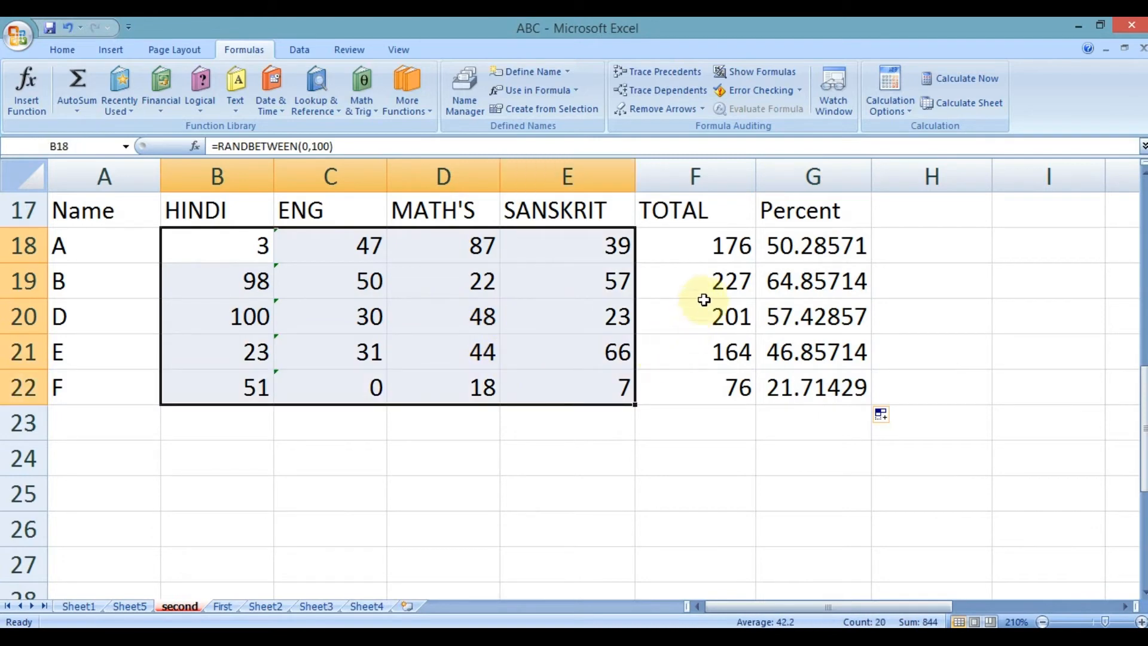
{"action": "left_click_drag", "start_coordinate": [230, 234], "coordinate": [556, 246]}
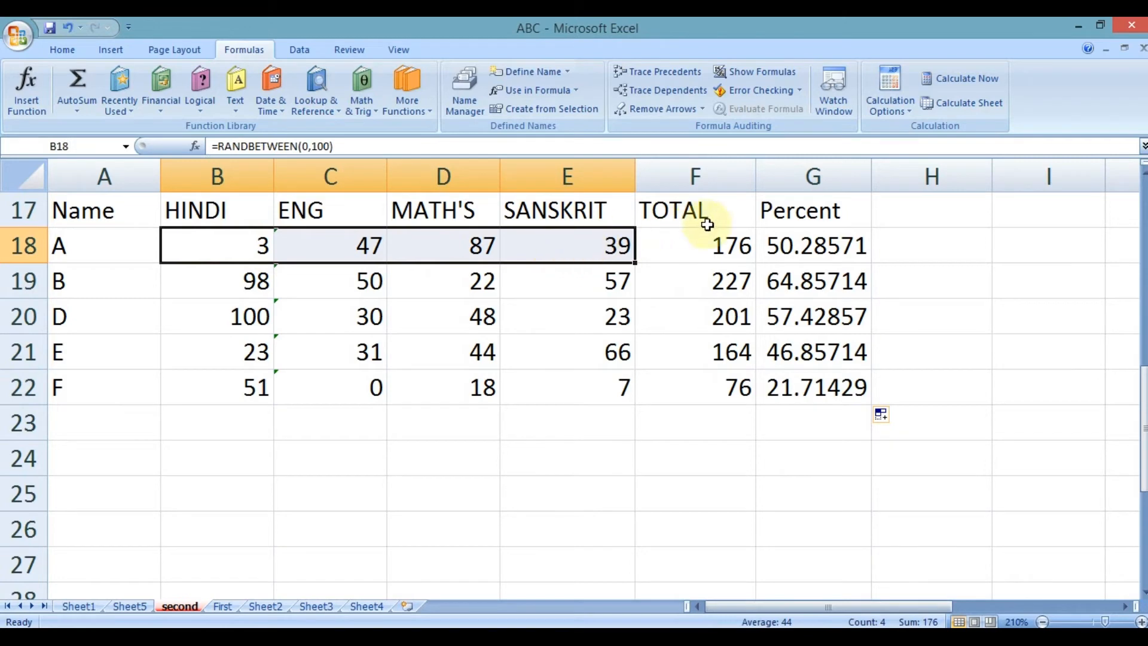
{"action": "left_click", "coordinate": [789, 245]}
{"action": "left_click_drag", "start_coordinate": [789, 246], "coordinate": [792, 374]}
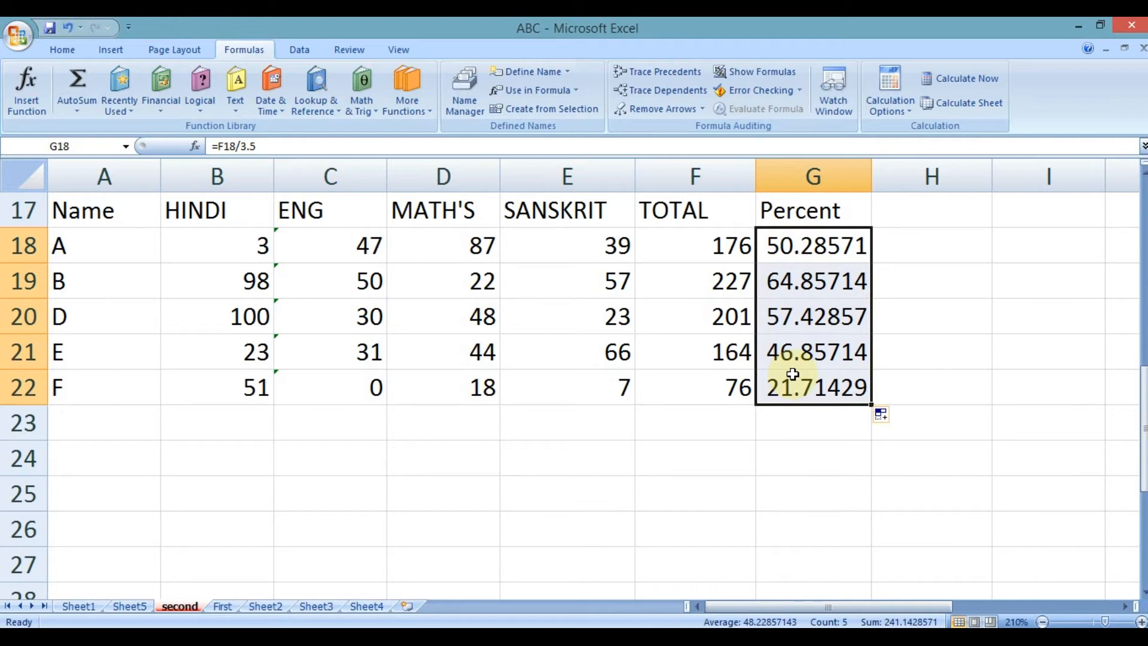
Add a Result column heading in H17, beside the Percent column.
{"action": "left_click", "coordinate": [909, 199]}
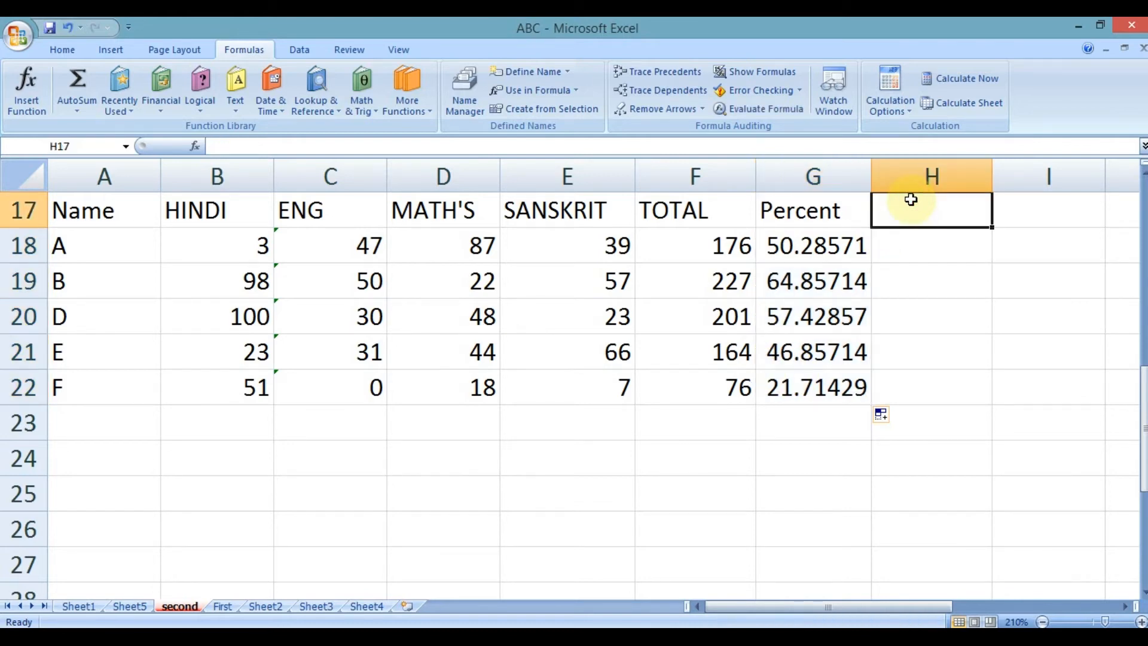
{"action": "type", "text": "Res"}
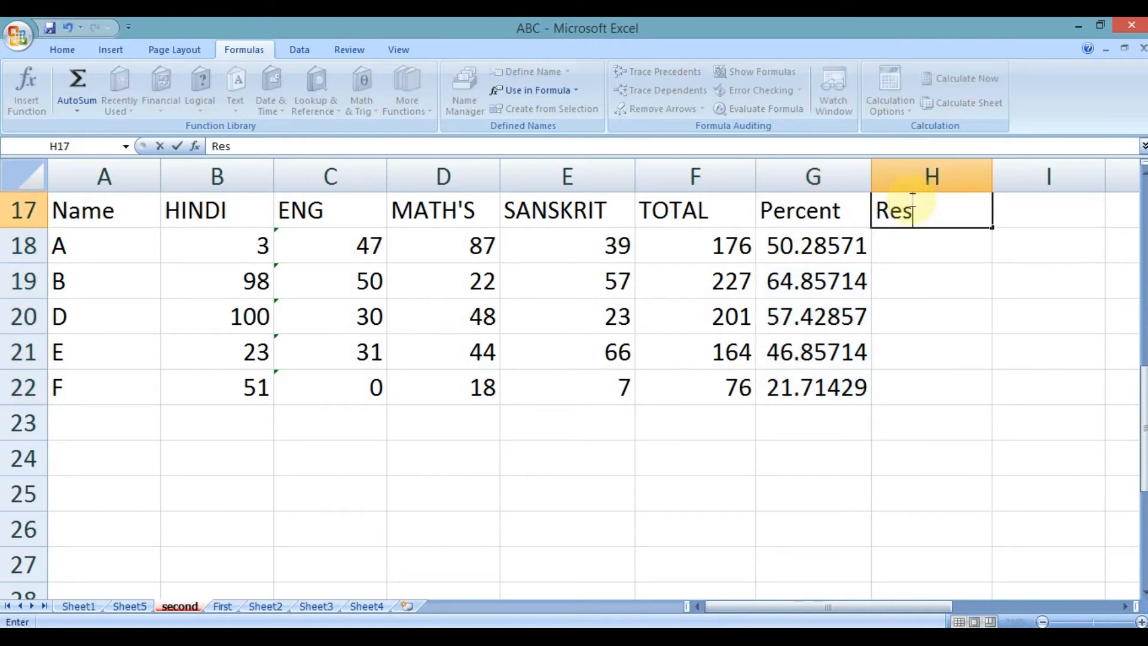
{"action": "type", "text": "ult"}
{"action": "key", "text": "Return"}
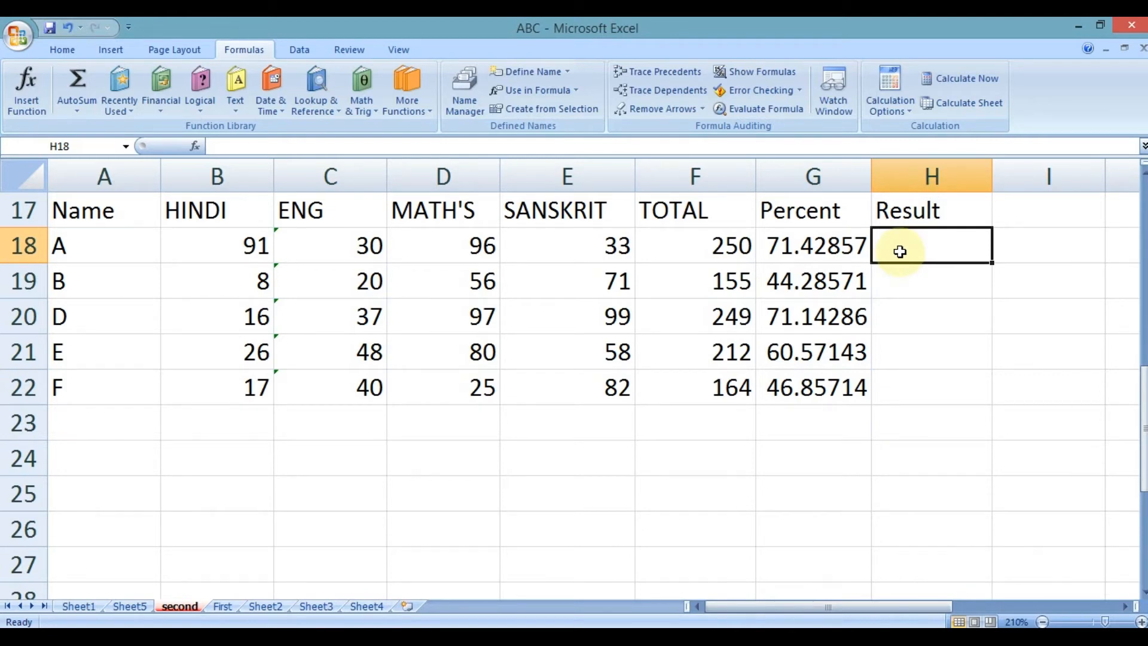
Examine the available logical functions for judging student A's percentage in G18 and filling Result cell H18.
{"action": "left_click", "coordinate": [831, 240]}
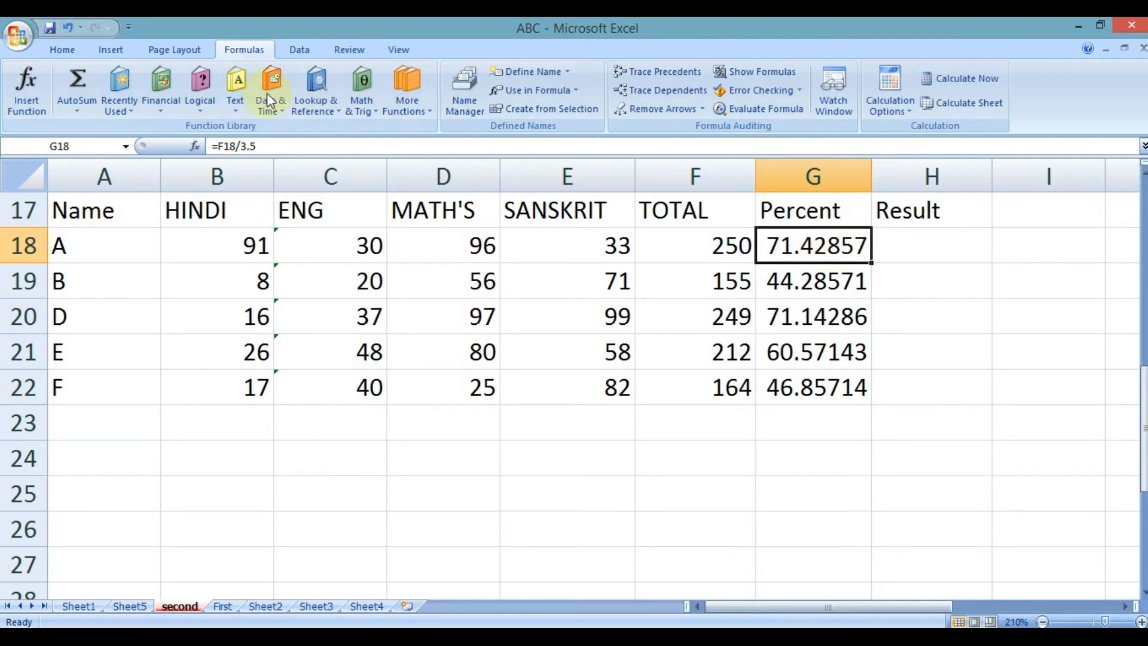
{"action": "left_click", "coordinate": [199, 90]}
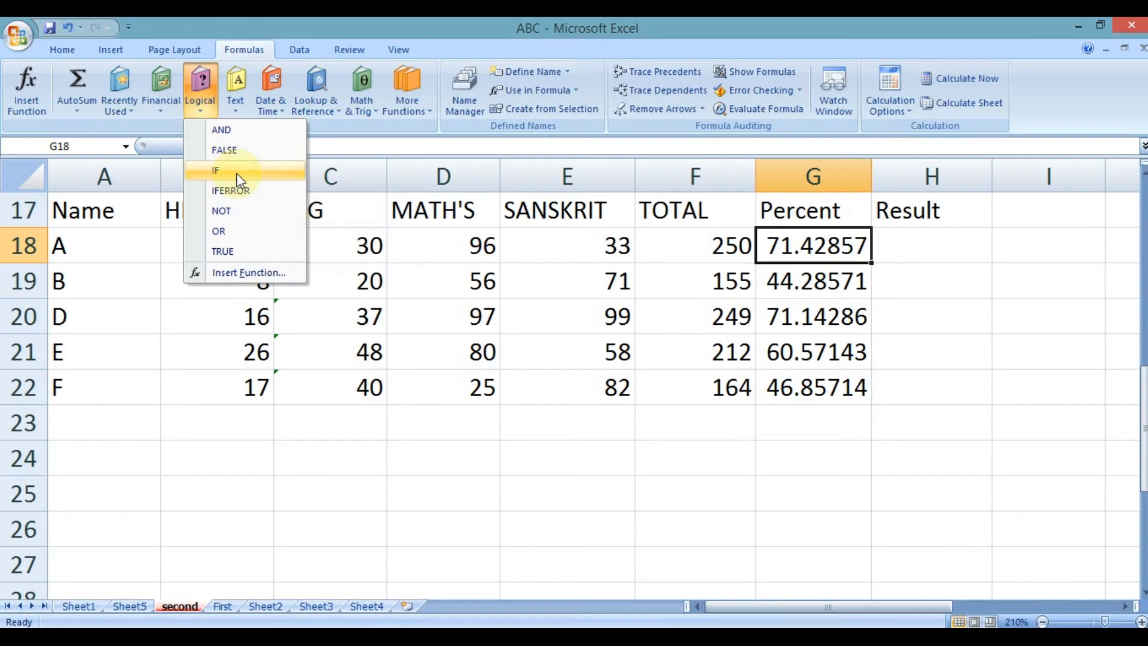
{"action": "left_click", "coordinate": [943, 248]}
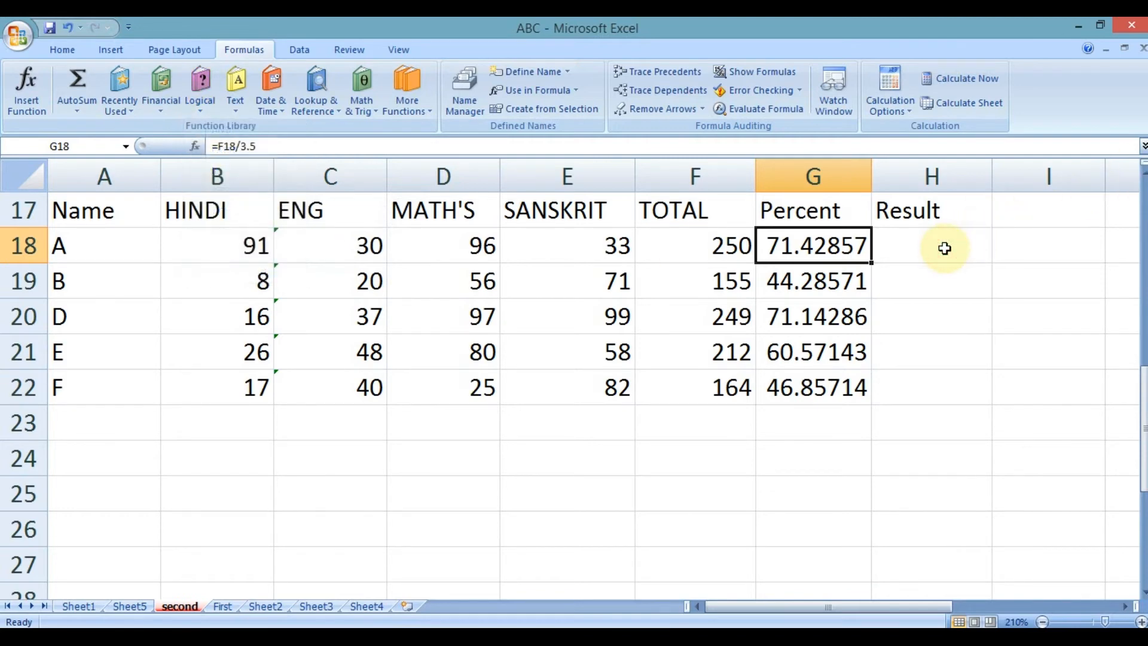
{"action": "left_click", "coordinate": [944, 248]}
{"action": "left_click", "coordinate": [200, 96]}
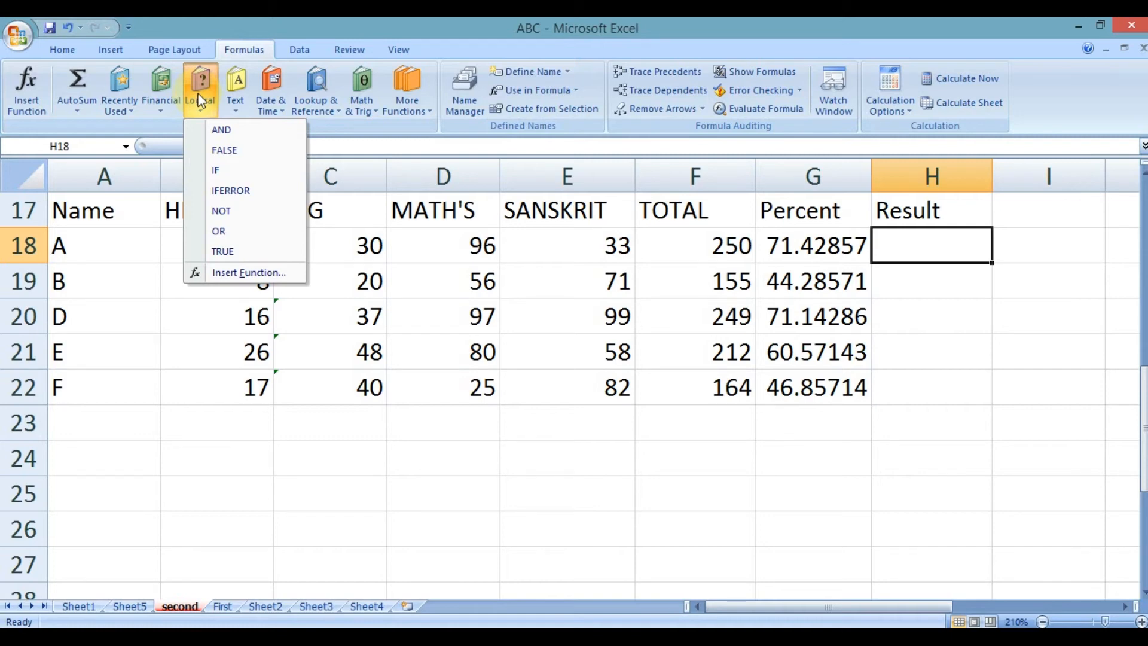
{"action": "left_click", "coordinate": [923, 251]}
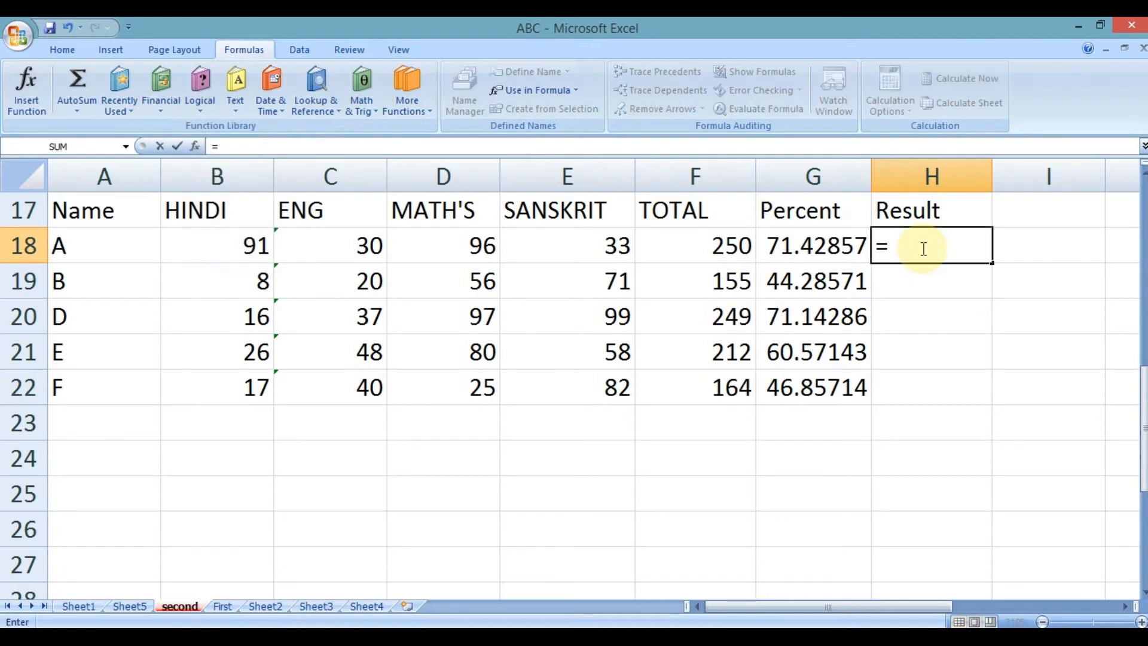
{"action": "type", "text": "if"}
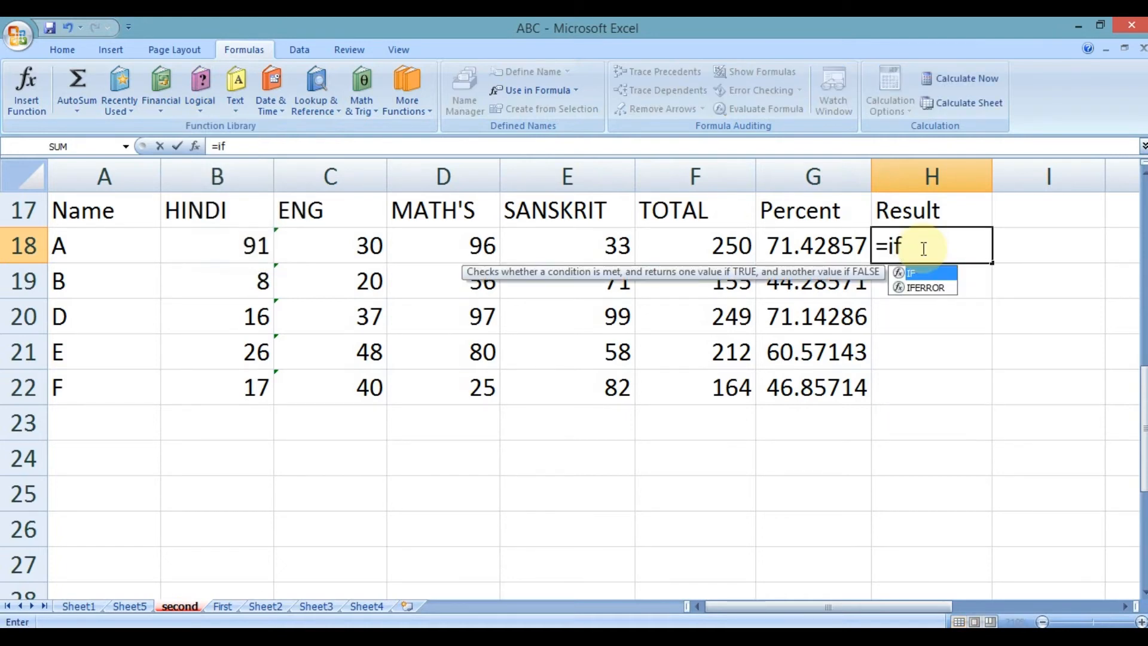
{"action": "key", "text": "BackSpace"}
{"action": "key", "text": "BackSpace"}
{"action": "key", "text": "BackSpace"}
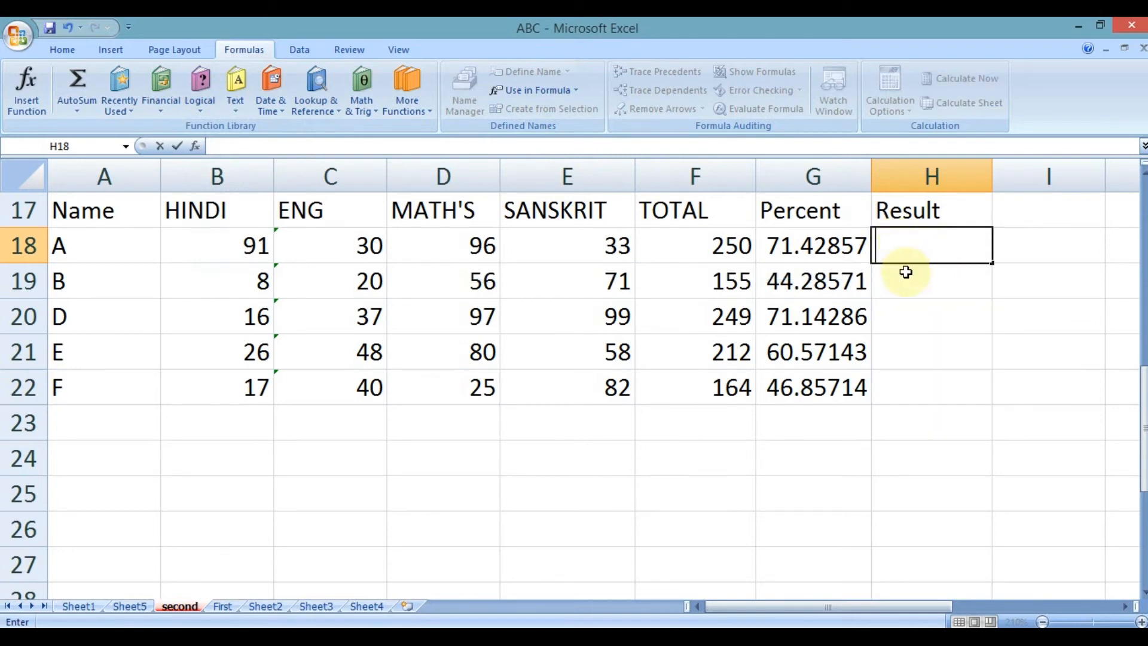
{"action": "left_click", "coordinate": [903, 269]}
Insert the logical IF function in Result cell H18, with its arguments dialog placed clear of the Percent column.
{"action": "left_click", "coordinate": [900, 239]}
{"action": "left_click", "coordinate": [201, 89]}
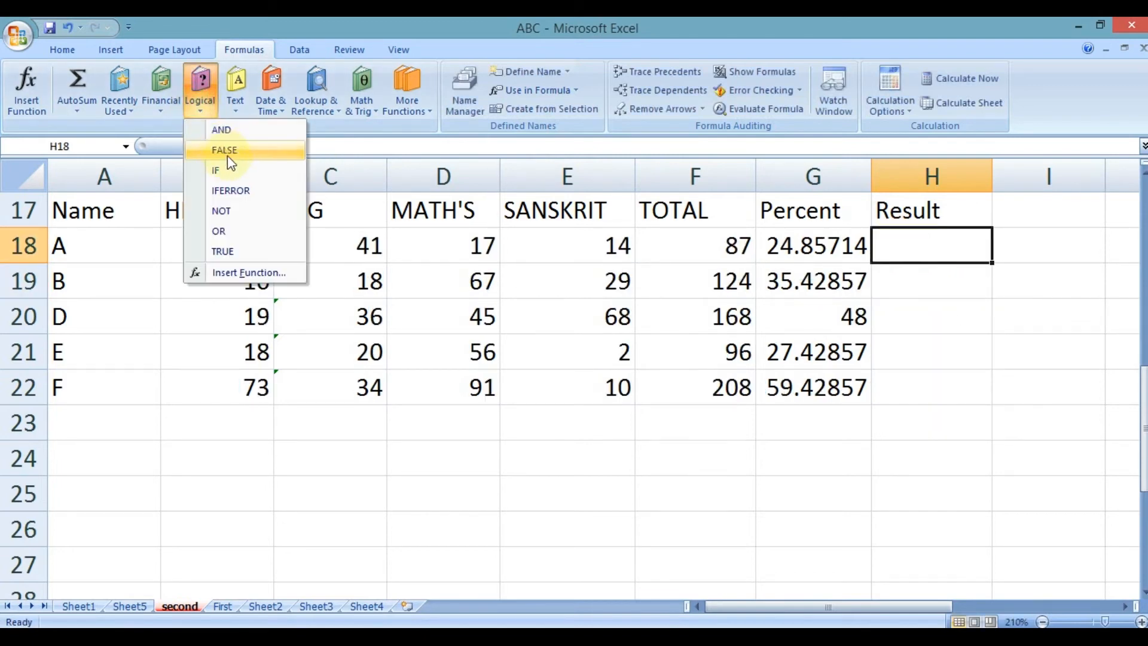
{"action": "left_click", "coordinate": [227, 169]}
{"action": "left_click_drag", "start_coordinate": [318, 230], "coordinate": [571, 327]}
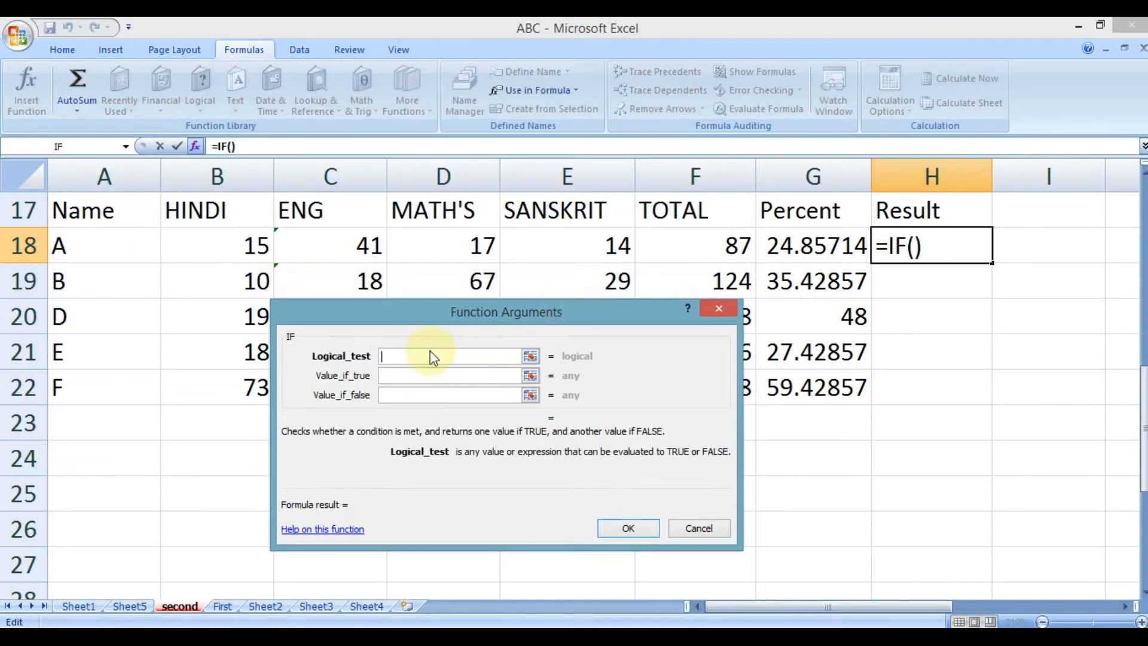
{"action": "left_click", "coordinate": [399, 357]}
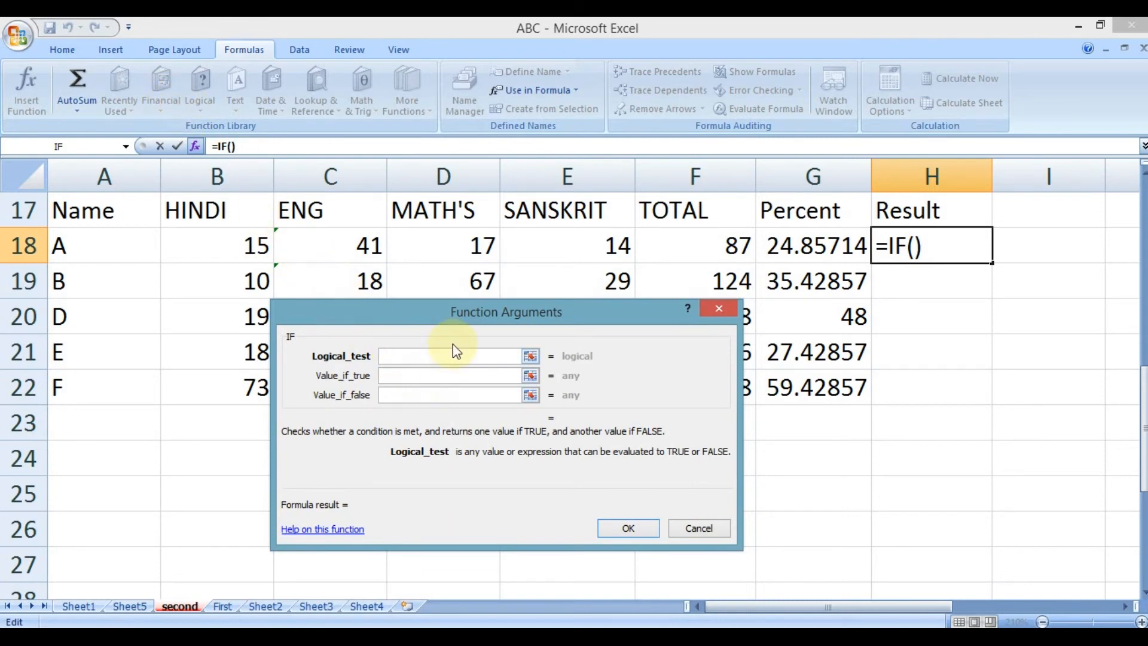
{"action": "left_click_drag", "start_coordinate": [461, 323], "coordinate": [340, 79]}
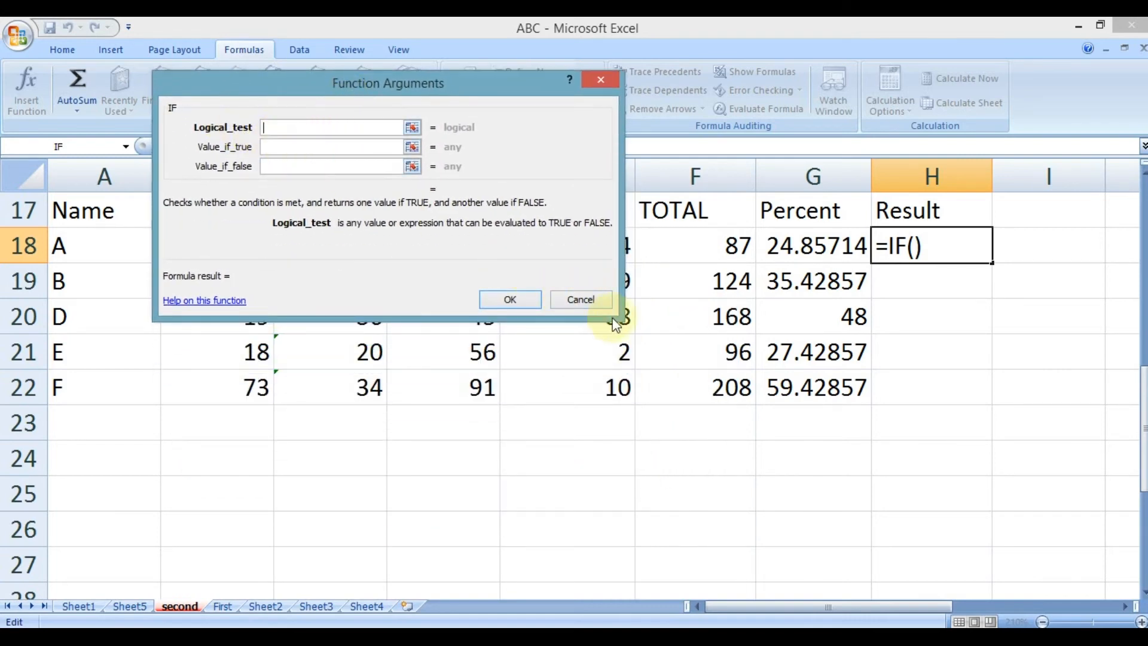
Set the IF function's logical test to G18>=33, referencing student A's percentage.
{"action": "left_click", "coordinate": [290, 131]}
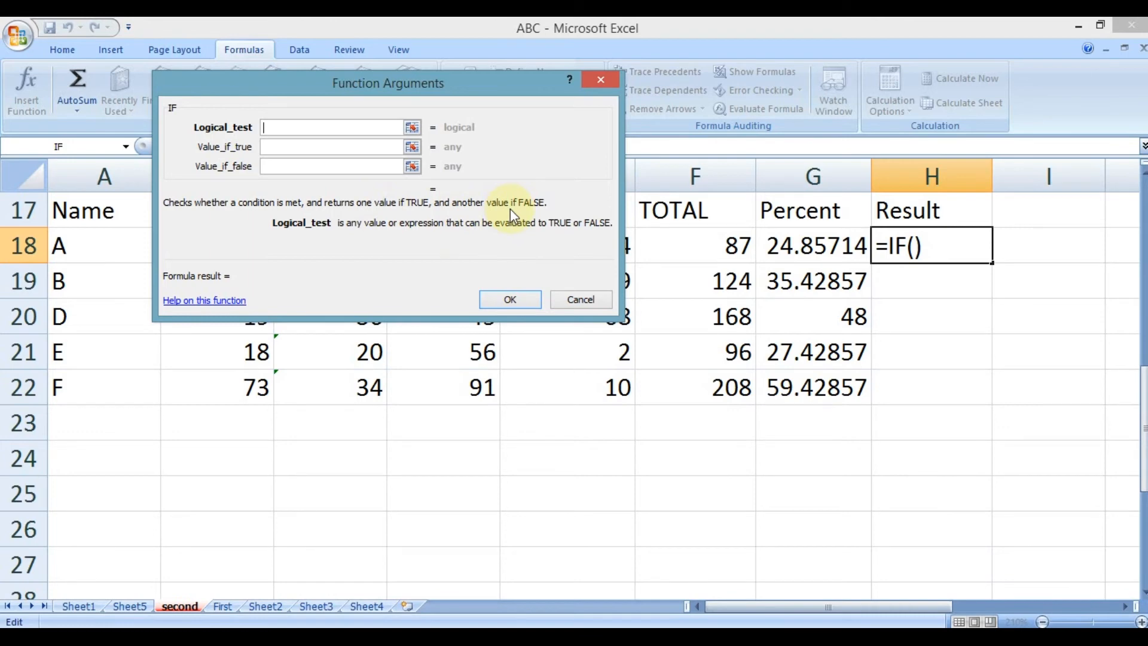
{"action": "left_click", "coordinate": [317, 127]}
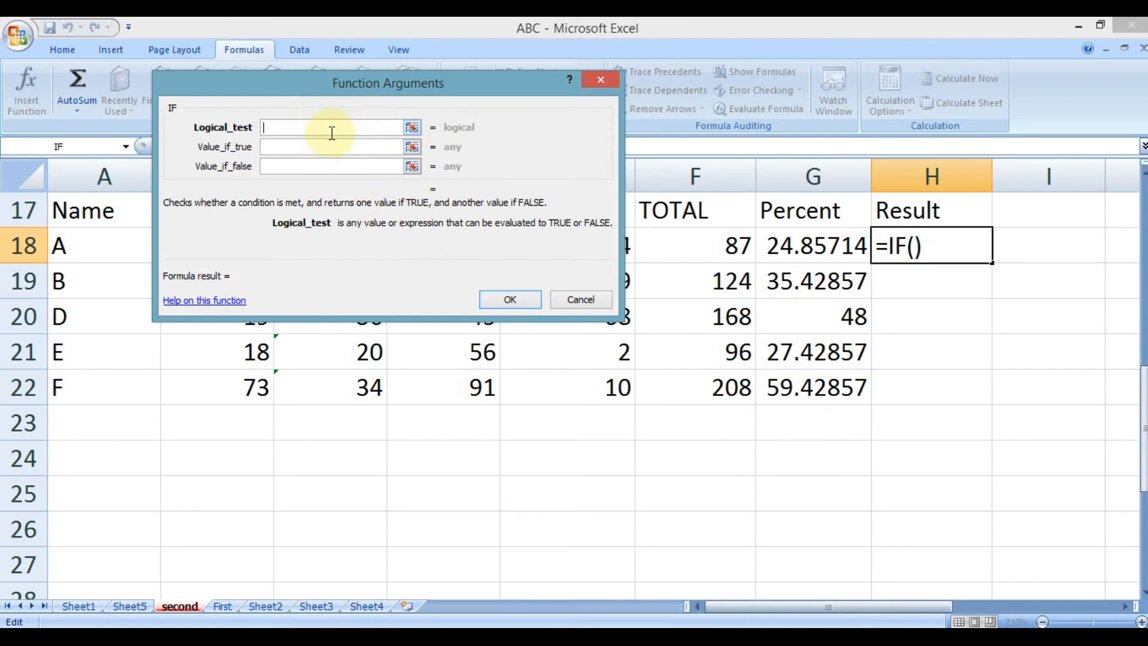
{"action": "left_click", "coordinate": [411, 202]}
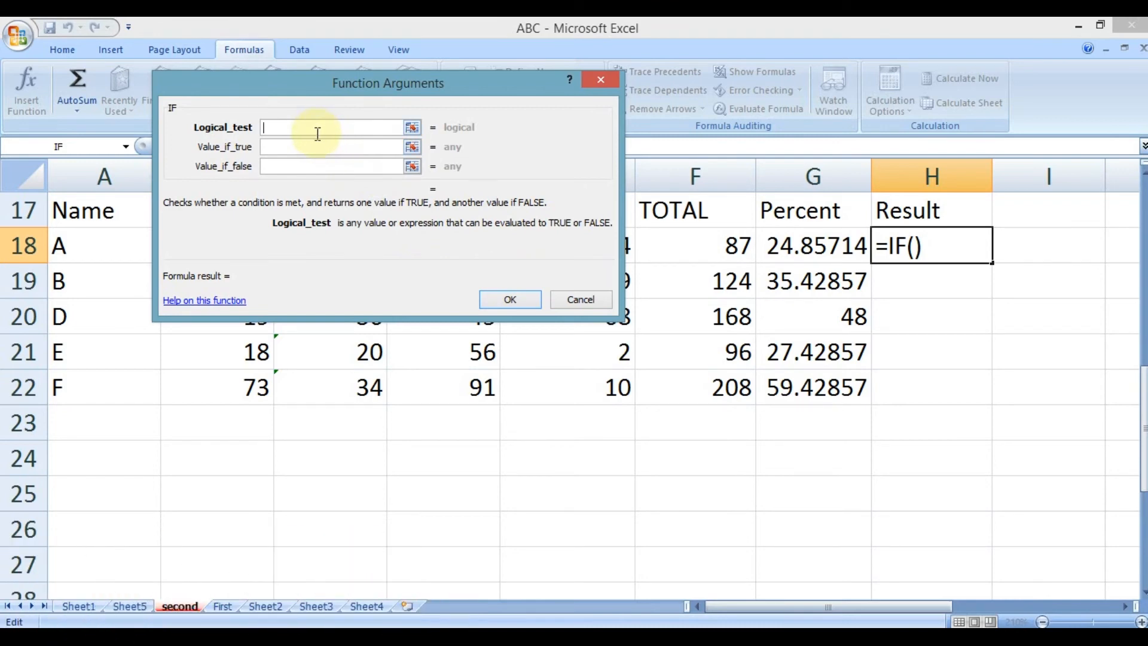
{"action": "left_click_drag", "start_coordinate": [310, 91], "coordinate": [291, 291]}
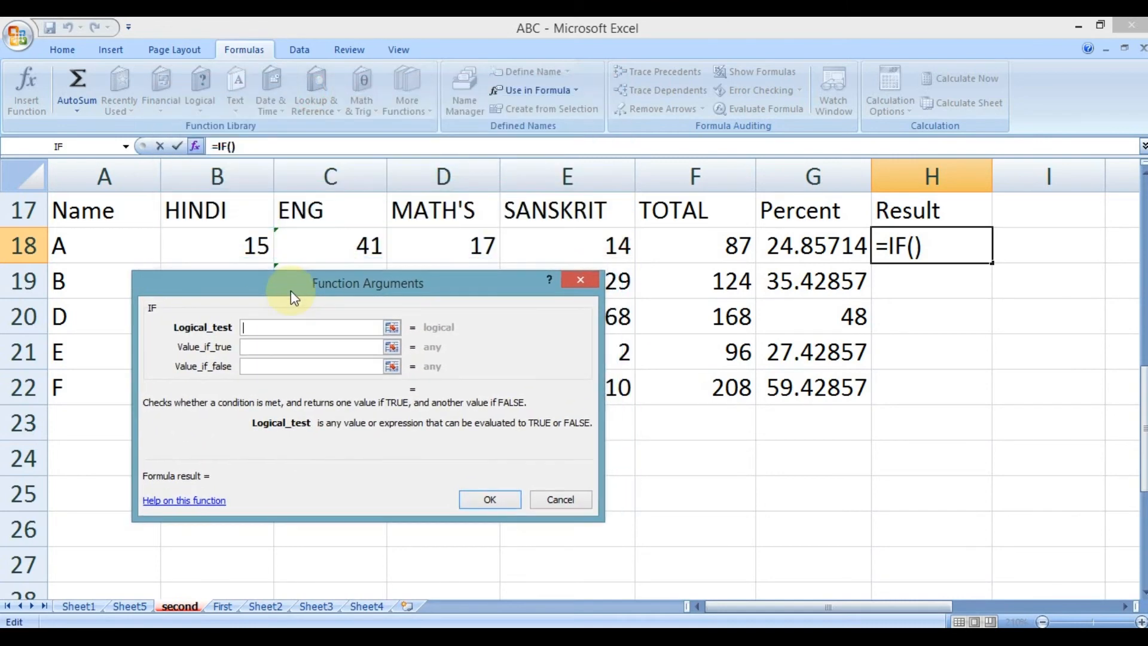
{"action": "left_click", "coordinate": [779, 244]}
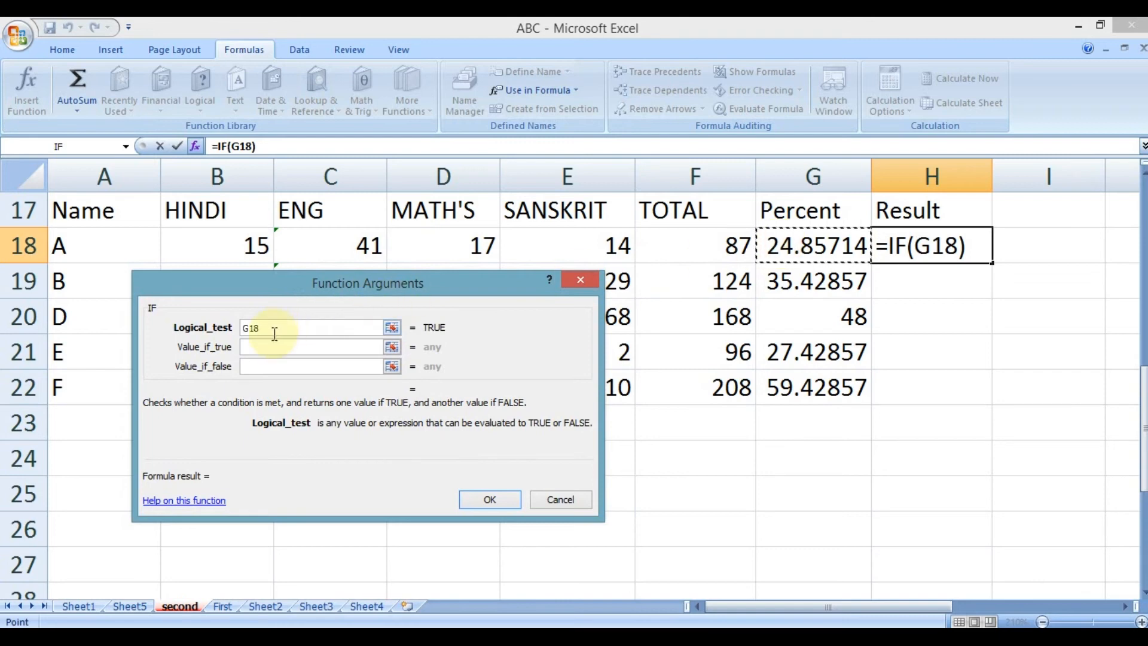
{"action": "type", "text": ">="}
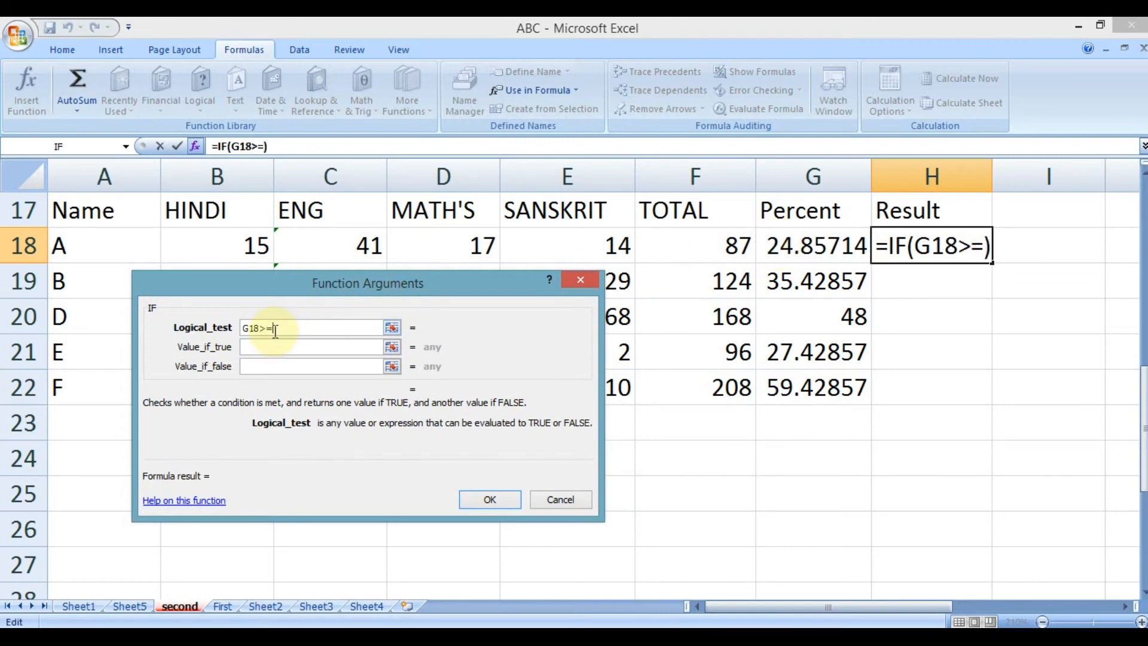
{"action": "type", "text": "33"}
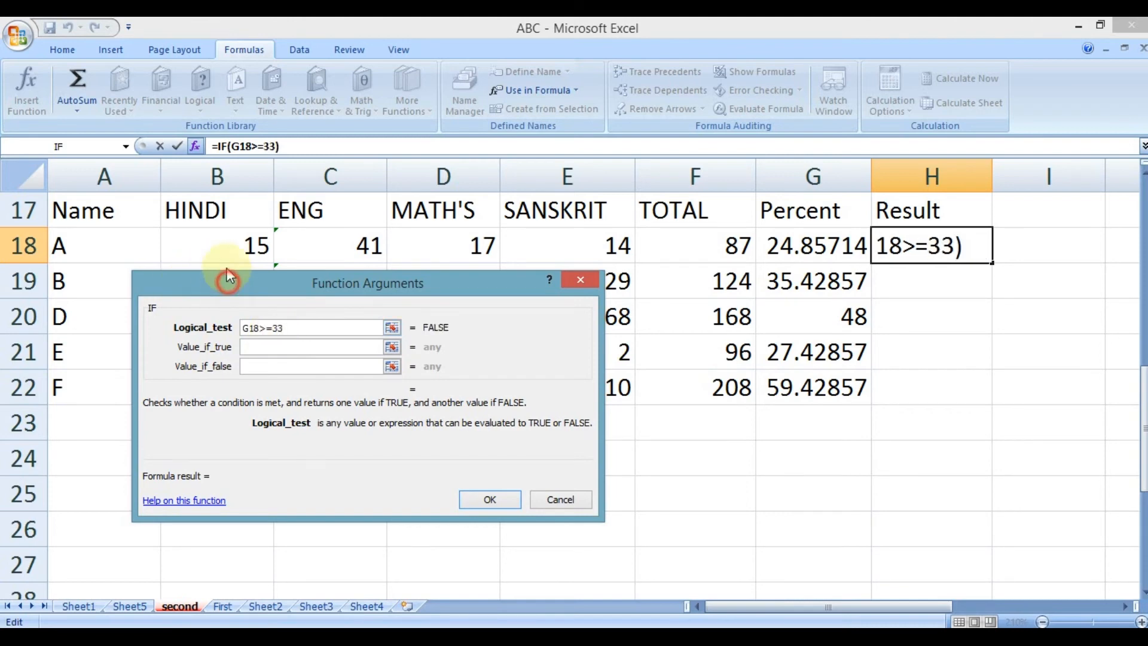
{"action": "left_click_drag", "start_coordinate": [229, 283], "coordinate": [203, 122]}
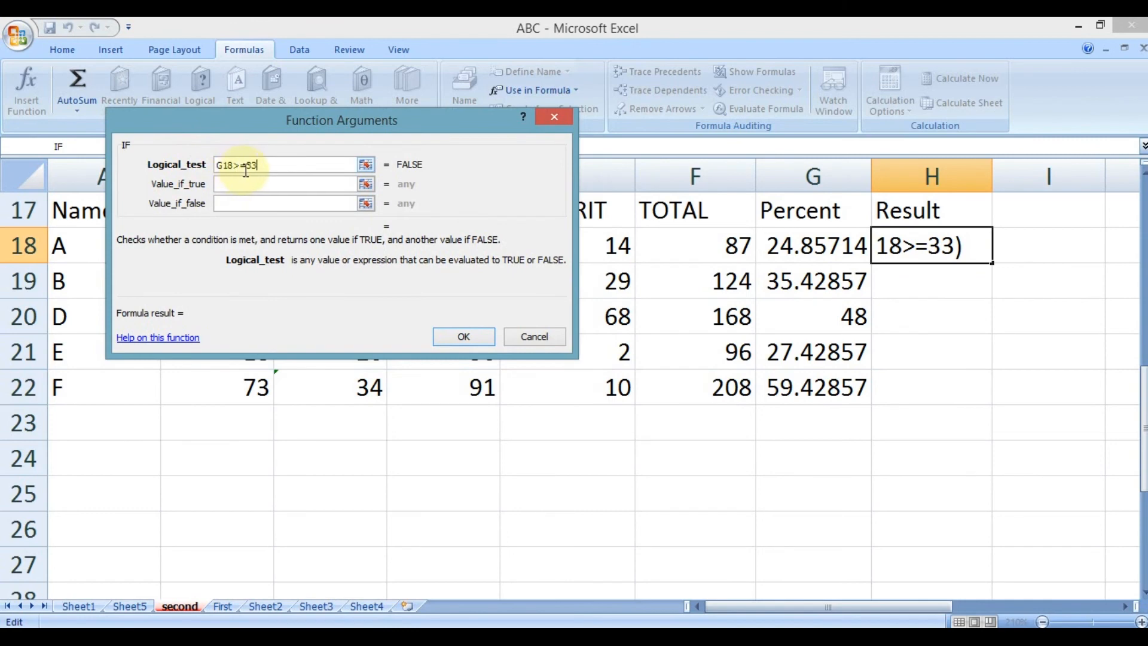
Set the IF function's value if true to "Pass" for a percentage meeting the G18>=33 test.
{"action": "left_click_drag", "start_coordinate": [258, 165], "coordinate": [219, 165]}
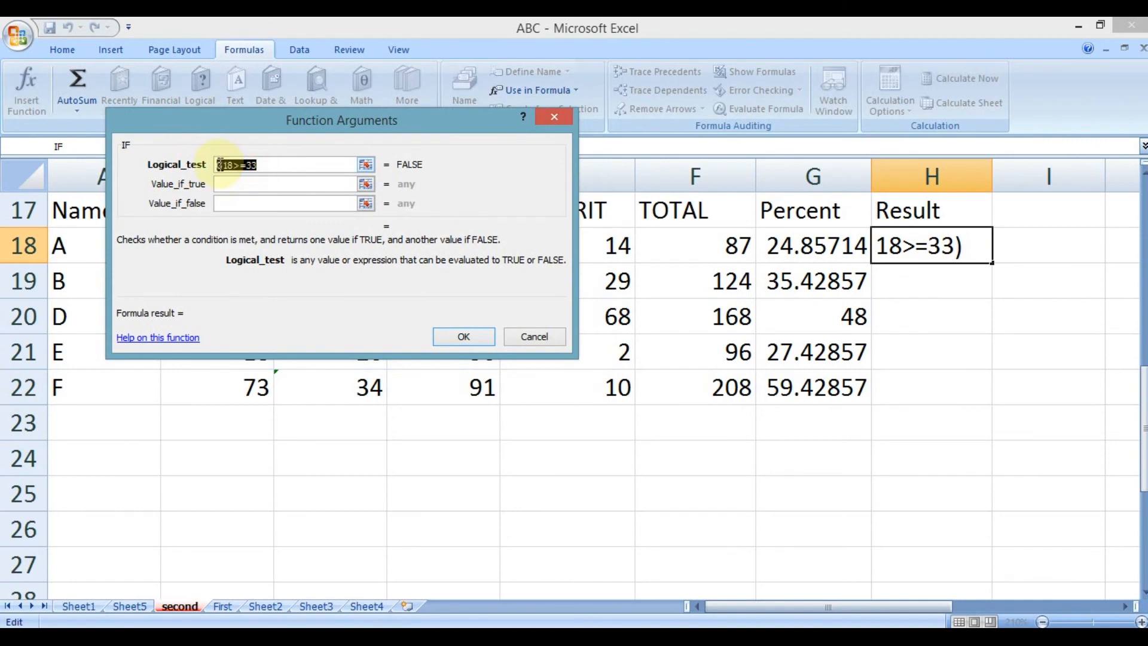
{"action": "left_click", "coordinate": [269, 166]}
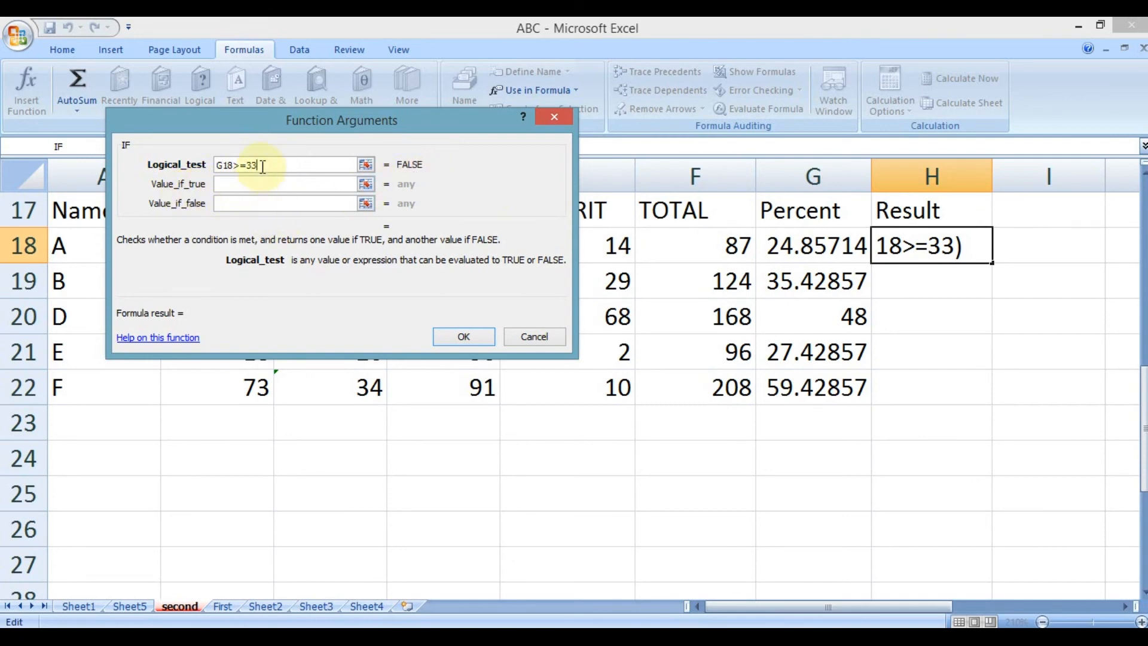
{"action": "left_click", "coordinate": [256, 186]}
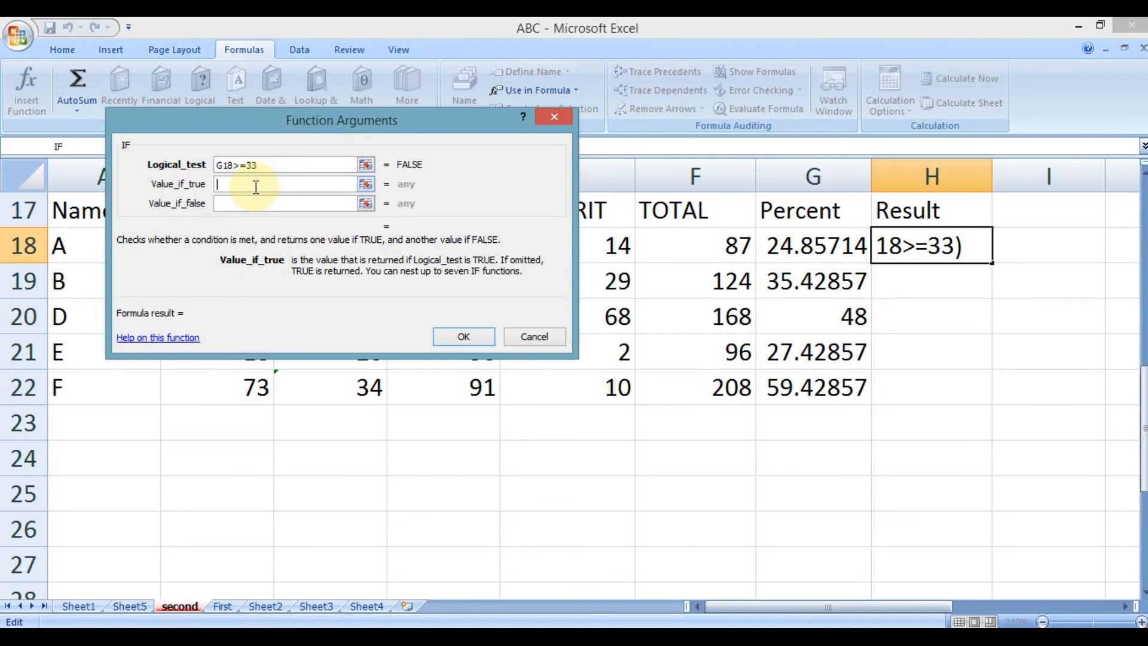
{"action": "type", "text": "\""}
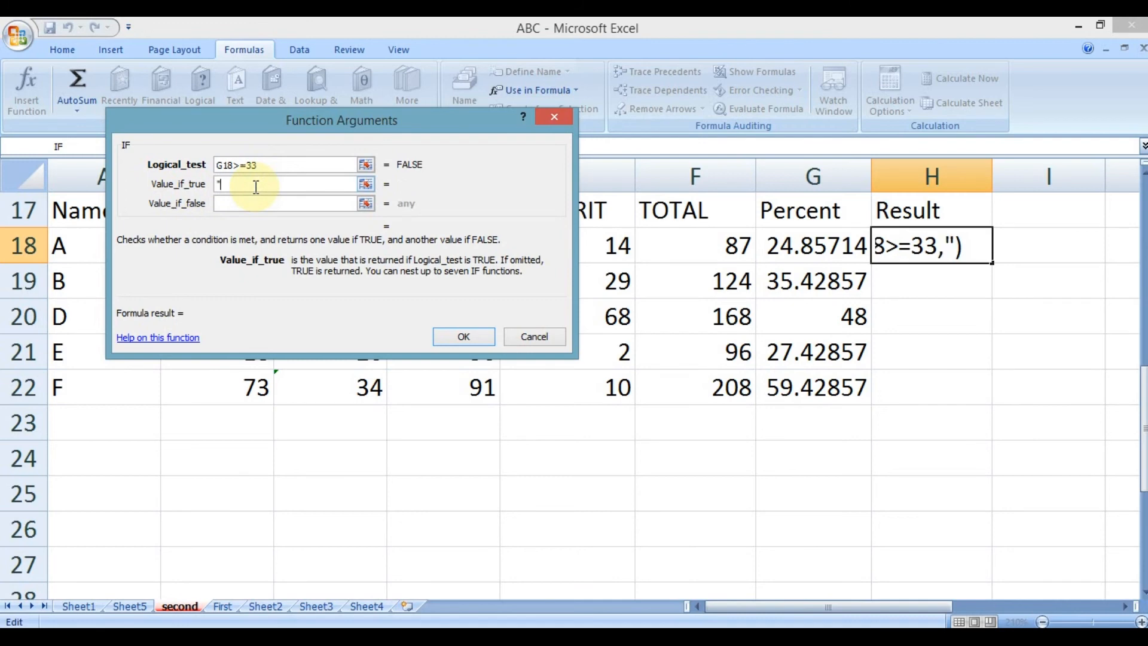
{"action": "type", "text": "Pass"}
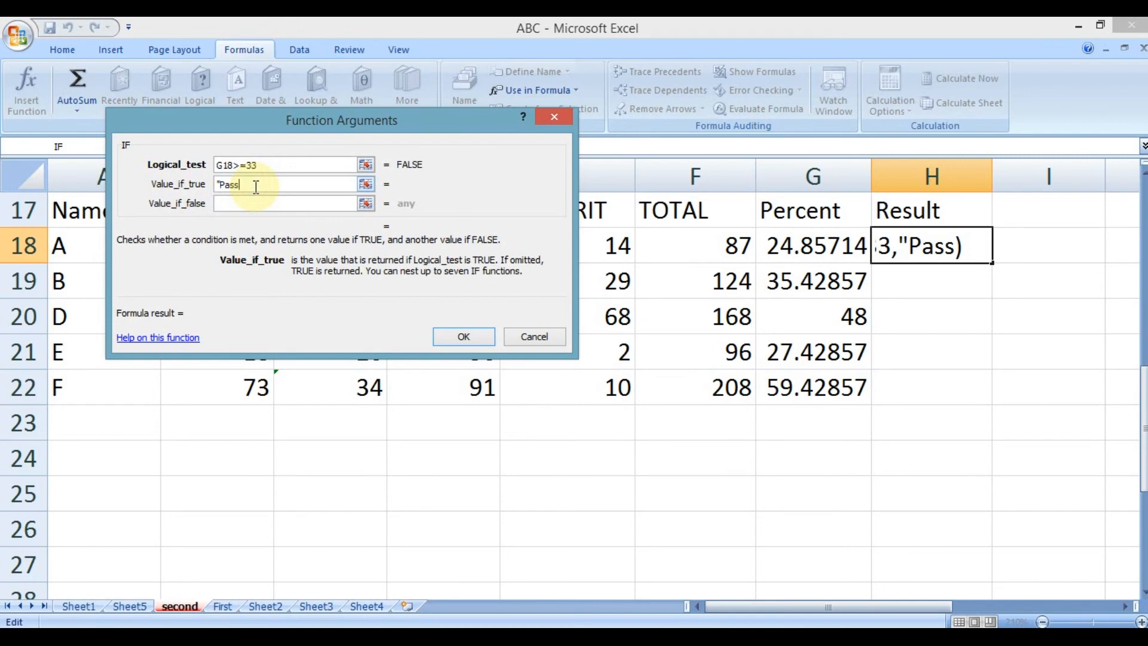
{"action": "type", "text": "\""}
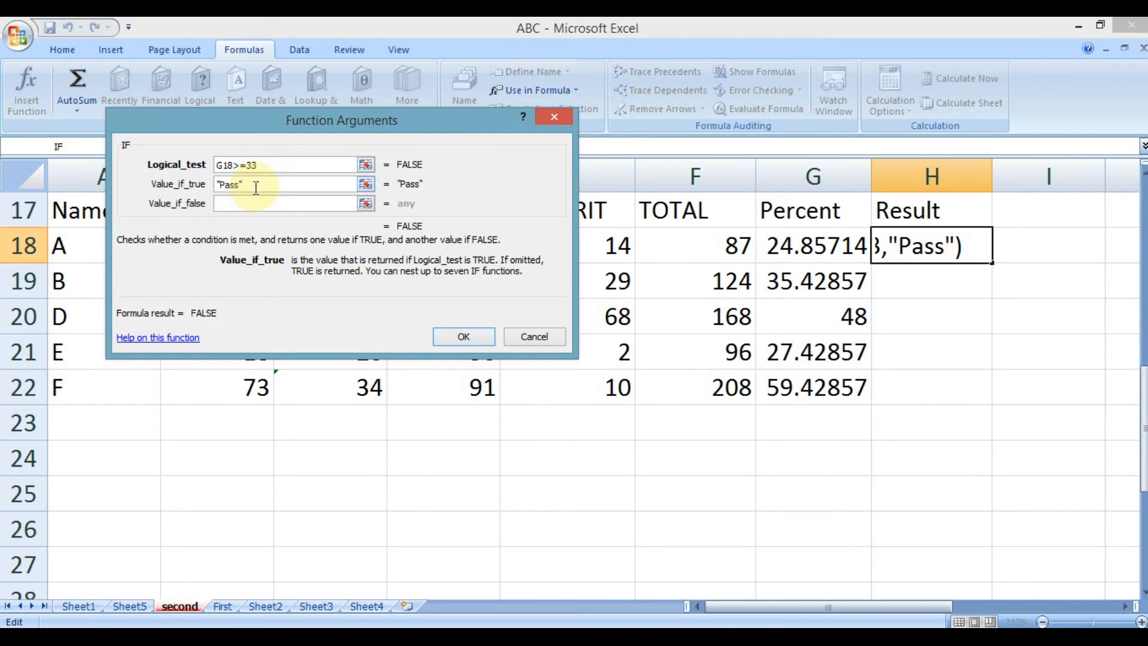
Set the IF function's value if false to "Fail" and enter the completed formula in Result cell H18.
{"action": "left_click", "coordinate": [232, 203]}
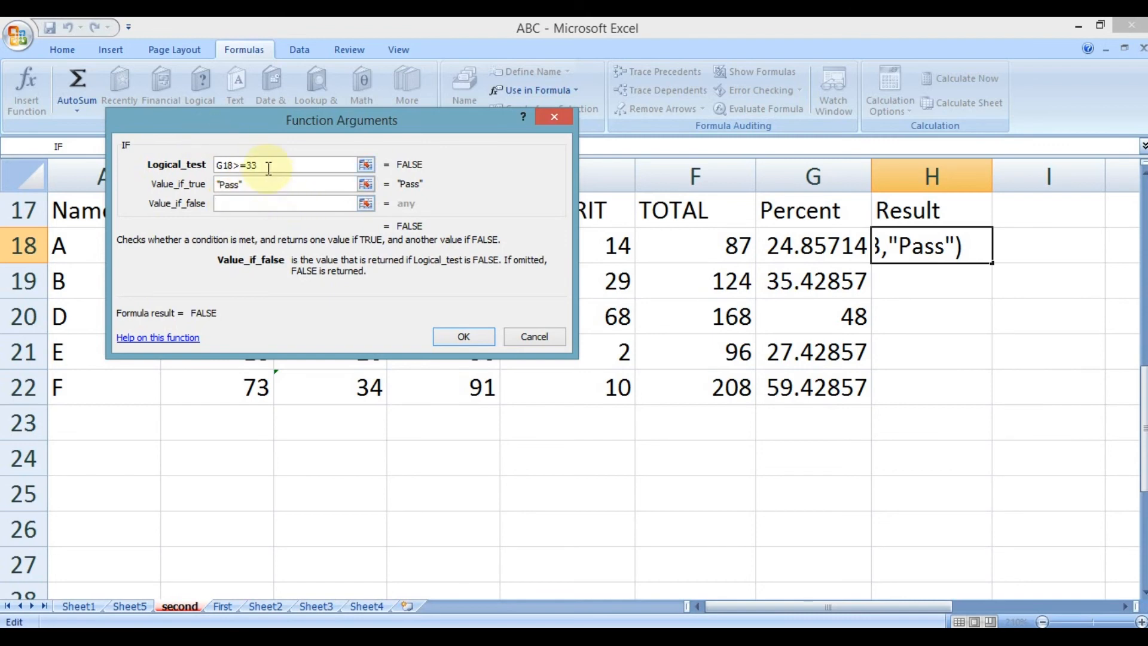
{"action": "left_click_drag", "start_coordinate": [254, 184], "coordinate": [212, 184]}
{"action": "left_click", "coordinate": [245, 185]}
{"action": "left_click", "coordinate": [258, 187]}
{"action": "left_click_drag", "start_coordinate": [251, 187], "coordinate": [218, 184]}
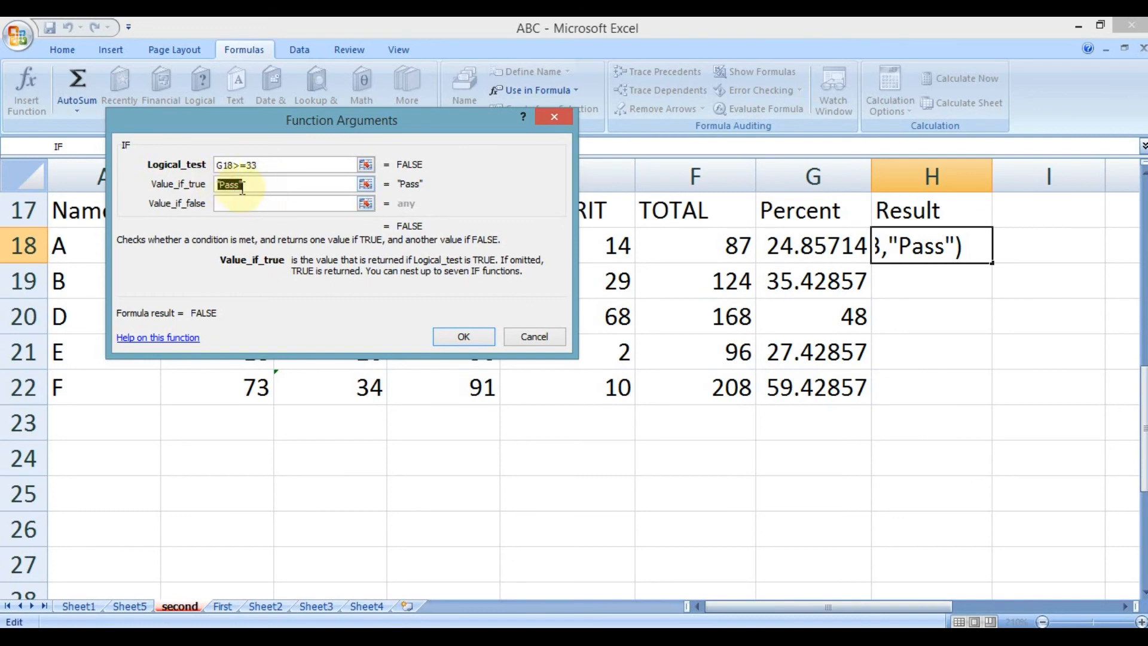
{"action": "left_click", "coordinate": [247, 185]}
{"action": "left_click", "coordinate": [260, 205]}
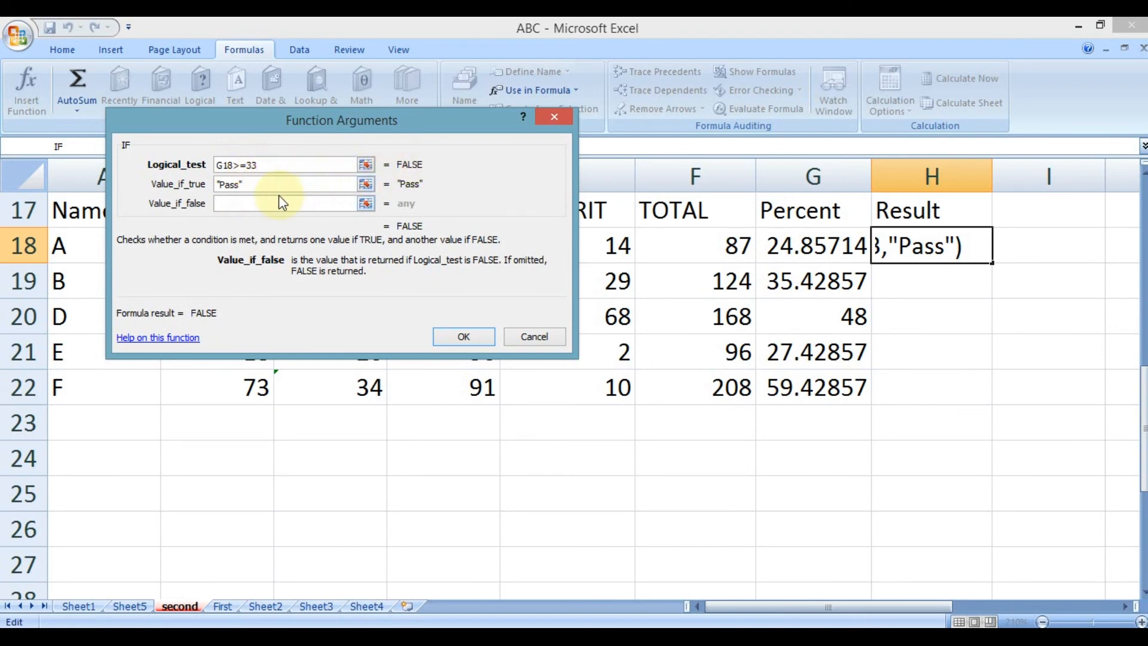
{"action": "type", "text": "\"Fail"}
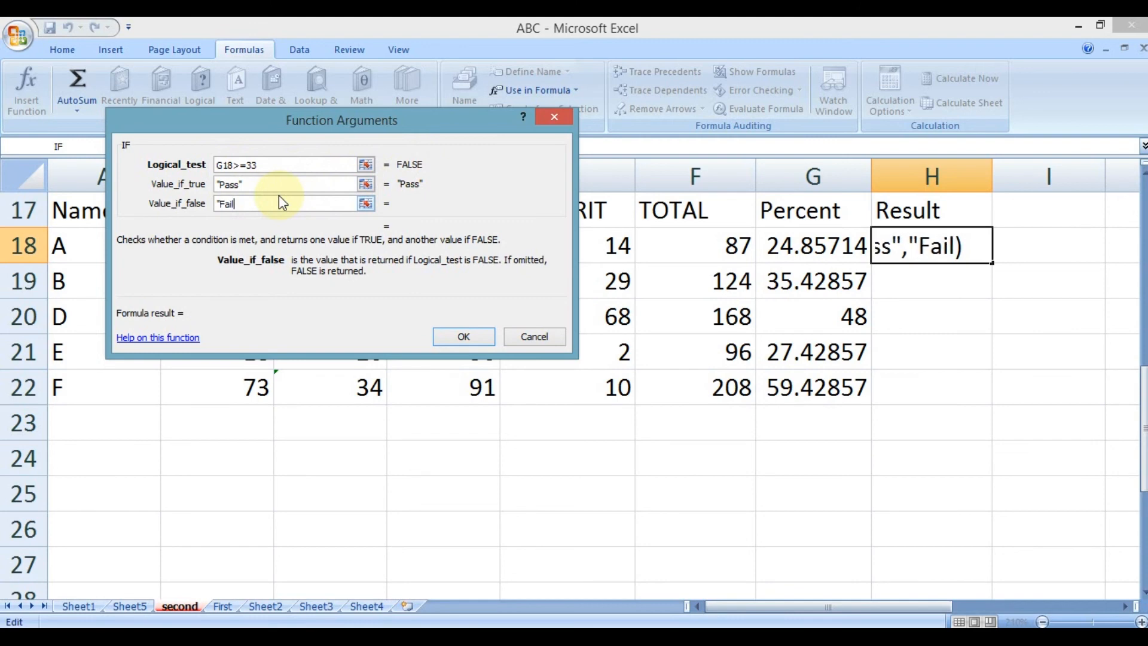
{"action": "type", "text": "\""}
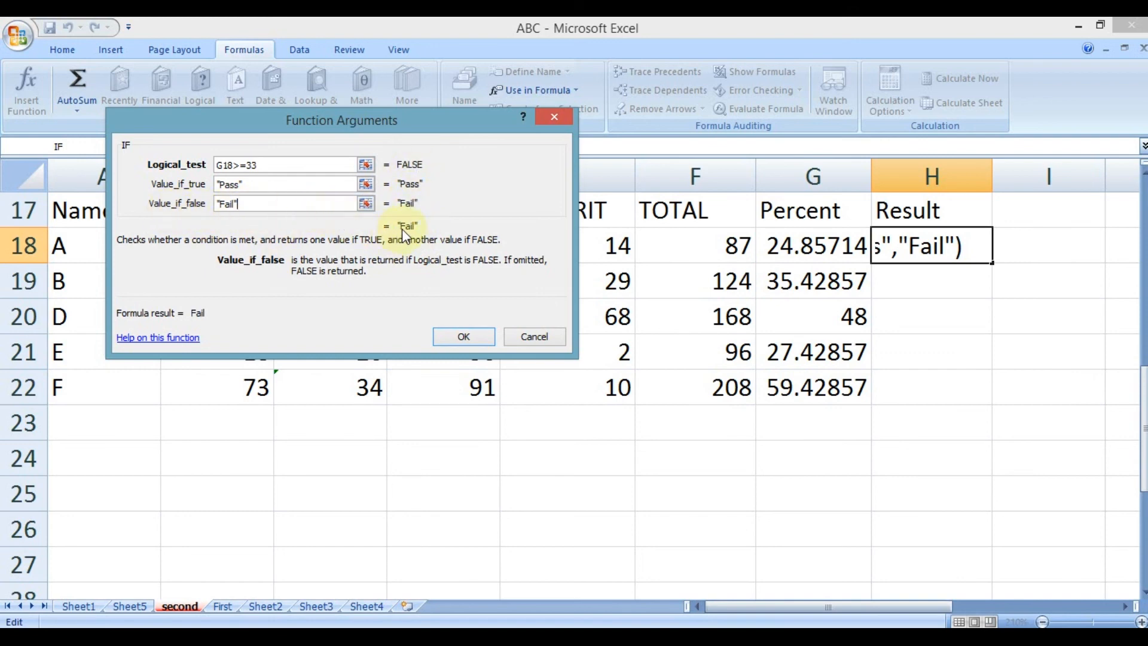
{"action": "left_click", "coordinate": [451, 337]}
Fill the IF formula from H18 down through H22 for the remaining students' results.
{"action": "left_click", "coordinate": [801, 246]}
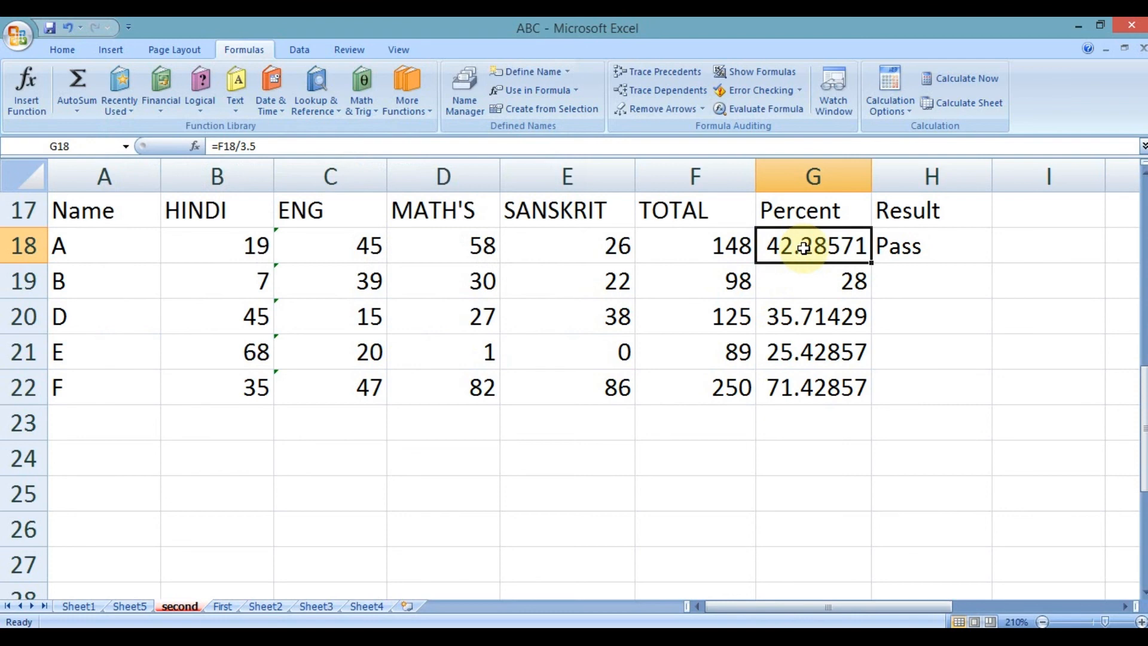
{"action": "left_click", "coordinate": [897, 246]}
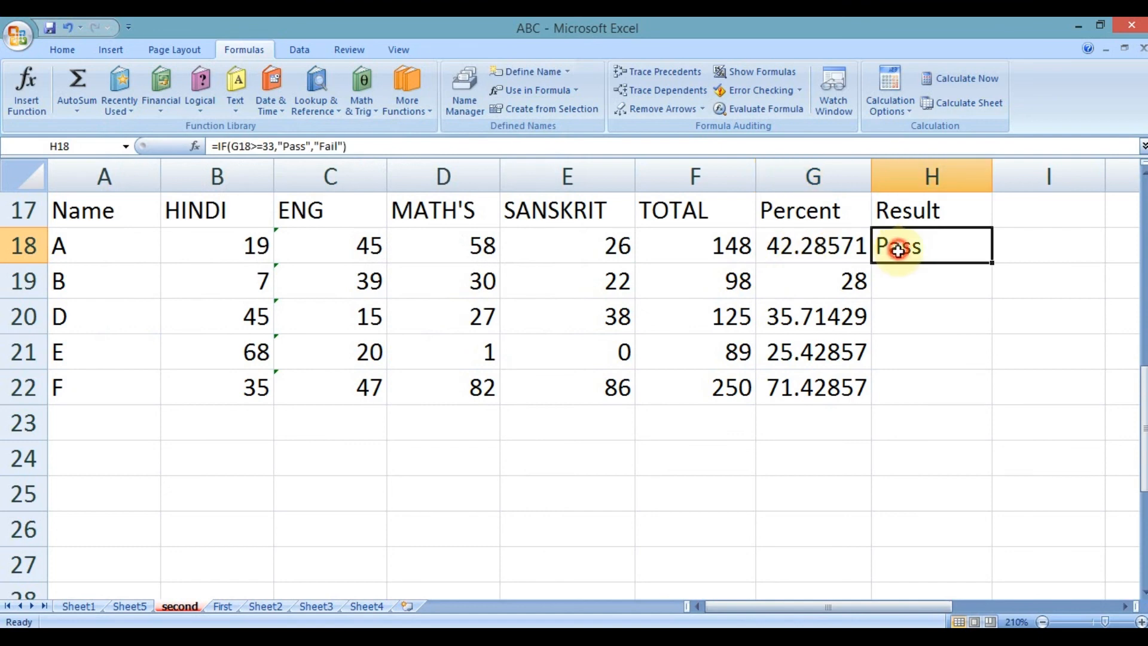
{"action": "left_click", "coordinate": [835, 245]}
{"action": "left_click", "coordinate": [909, 239]}
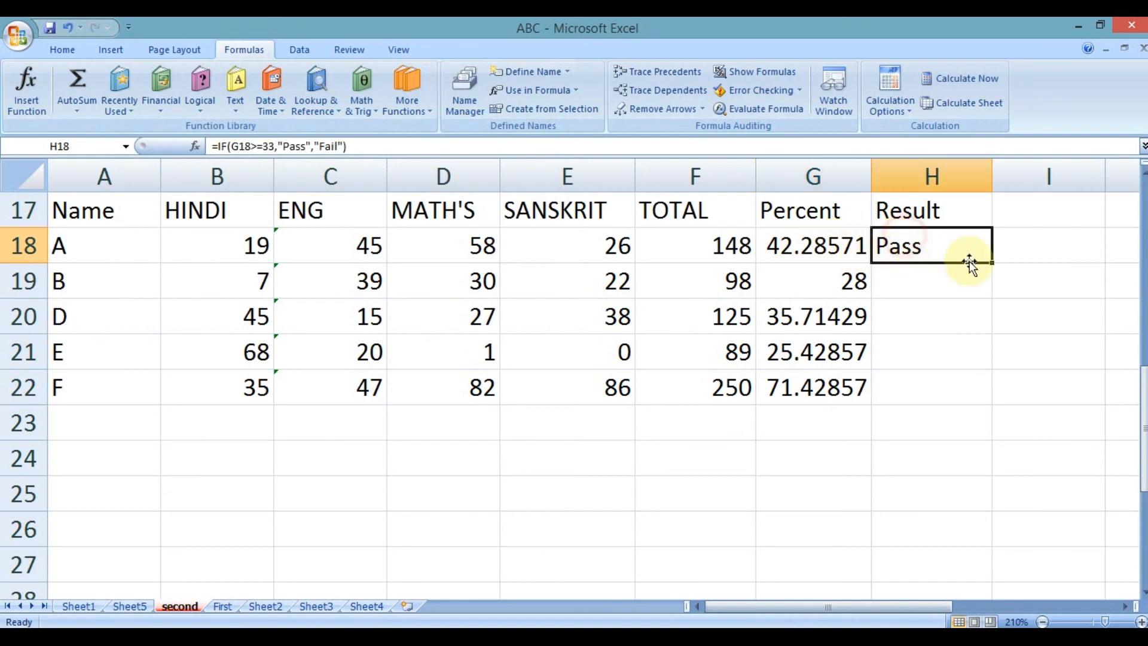
{"action": "left_click_drag", "start_coordinate": [991, 261], "coordinate": [976, 393]}
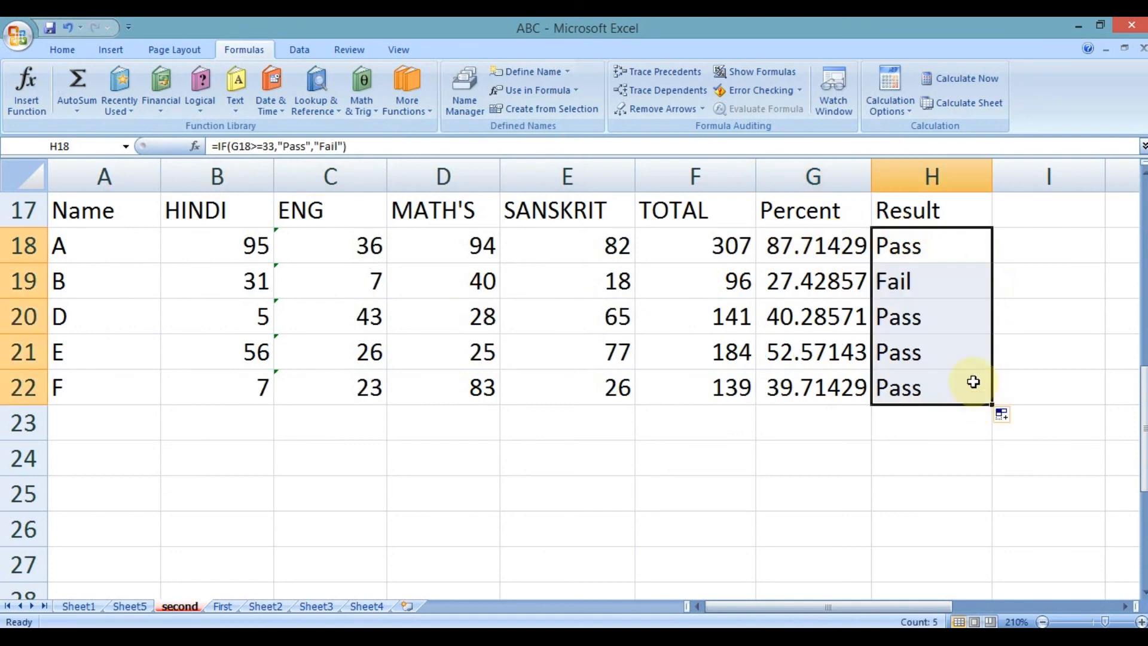
Check the Result formulas in H18:H22 against the percentages in G18:G22 and the subject marks behind them.
{"action": "left_click", "coordinate": [797, 282]}
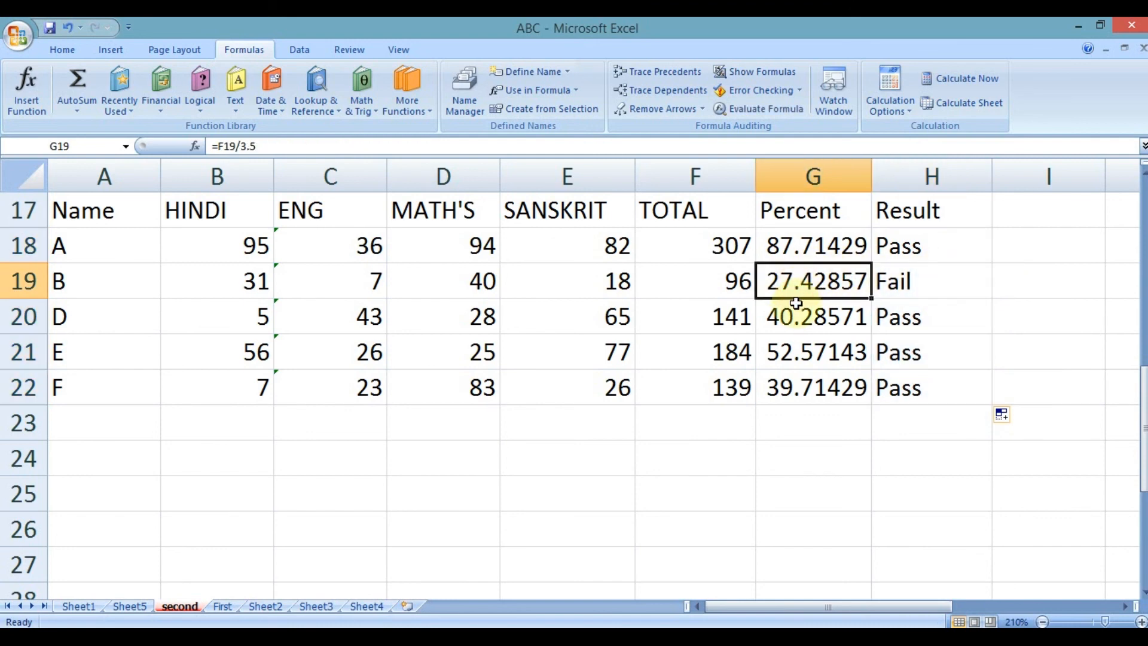
{"action": "left_click", "coordinate": [813, 385]}
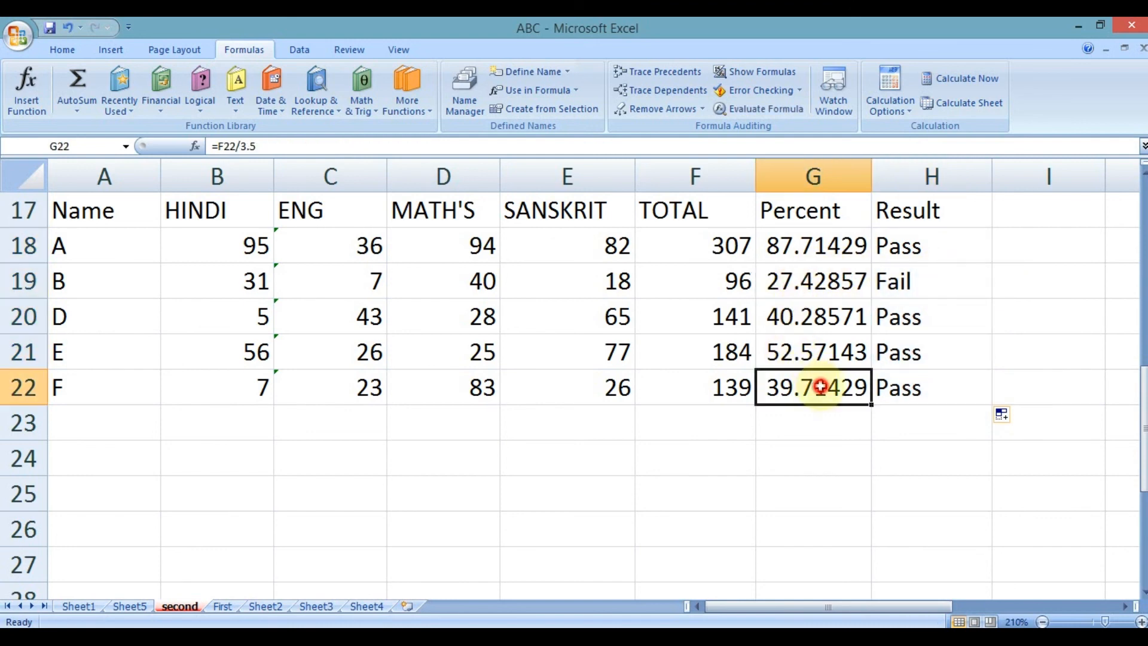
{"action": "left_click", "coordinate": [927, 284]}
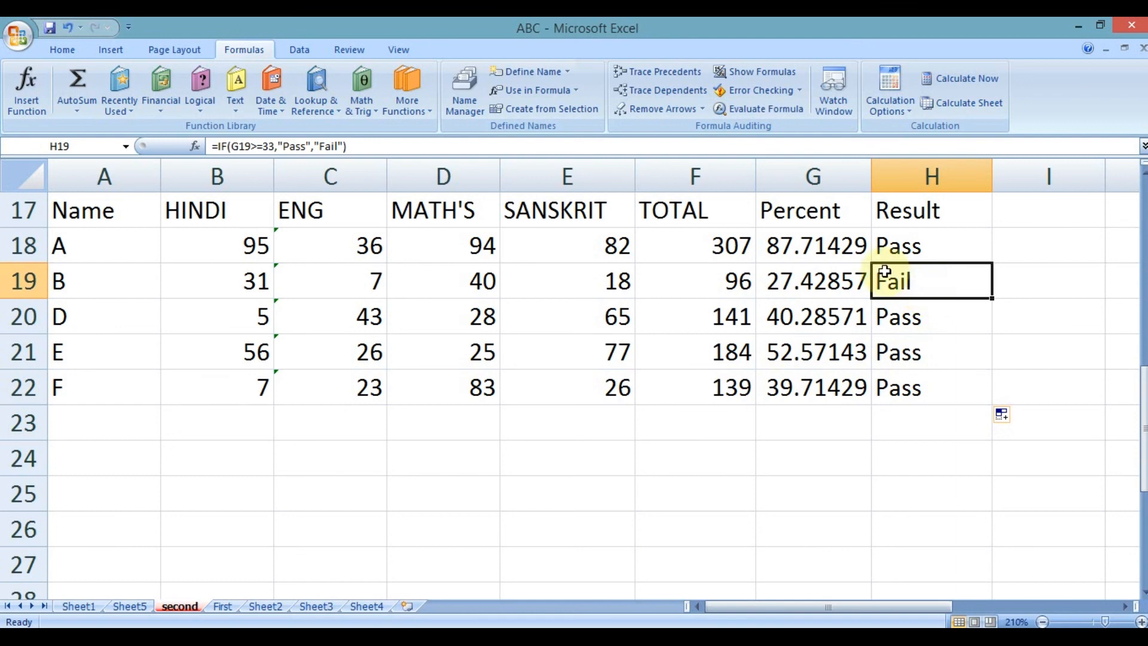
{"action": "left_click", "coordinate": [904, 322]}
{"action": "left_click", "coordinate": [910, 354]}
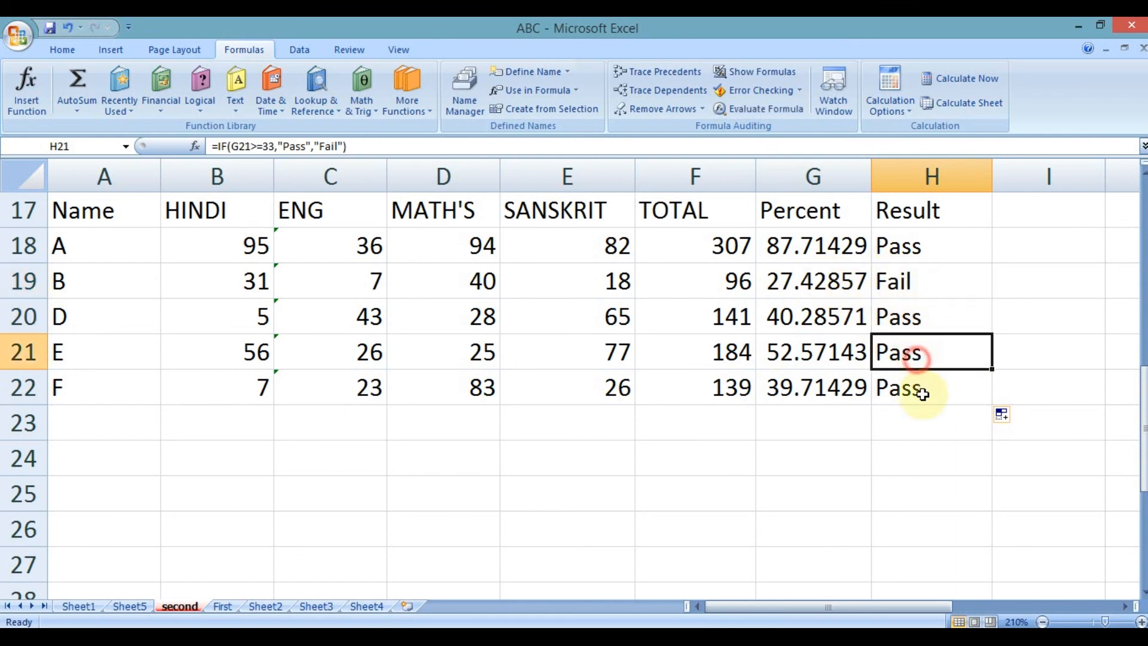
{"action": "left_click", "coordinate": [921, 390]}
{"action": "left_click_drag", "start_coordinate": [913, 251], "coordinate": [924, 388]}
{"action": "left_click", "coordinate": [367, 277]}
{"action": "left_click", "coordinate": [243, 388]}
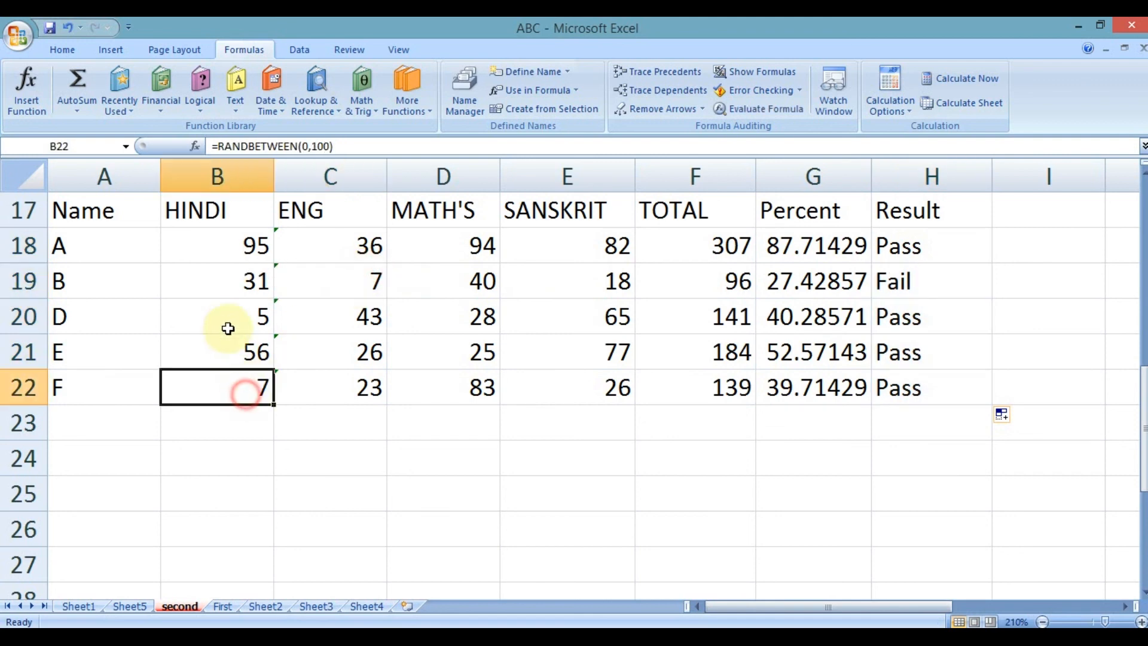
{"action": "left_click", "coordinate": [225, 319]}
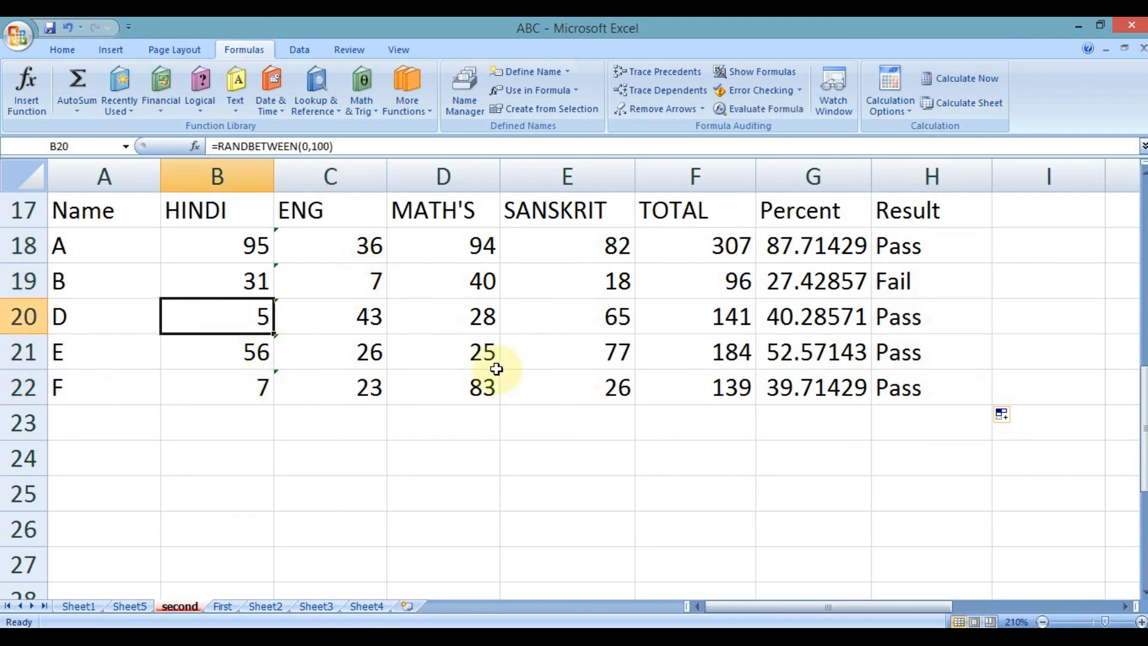
{"action": "left_click_drag", "start_coordinate": [843, 245], "coordinate": [921, 387]}
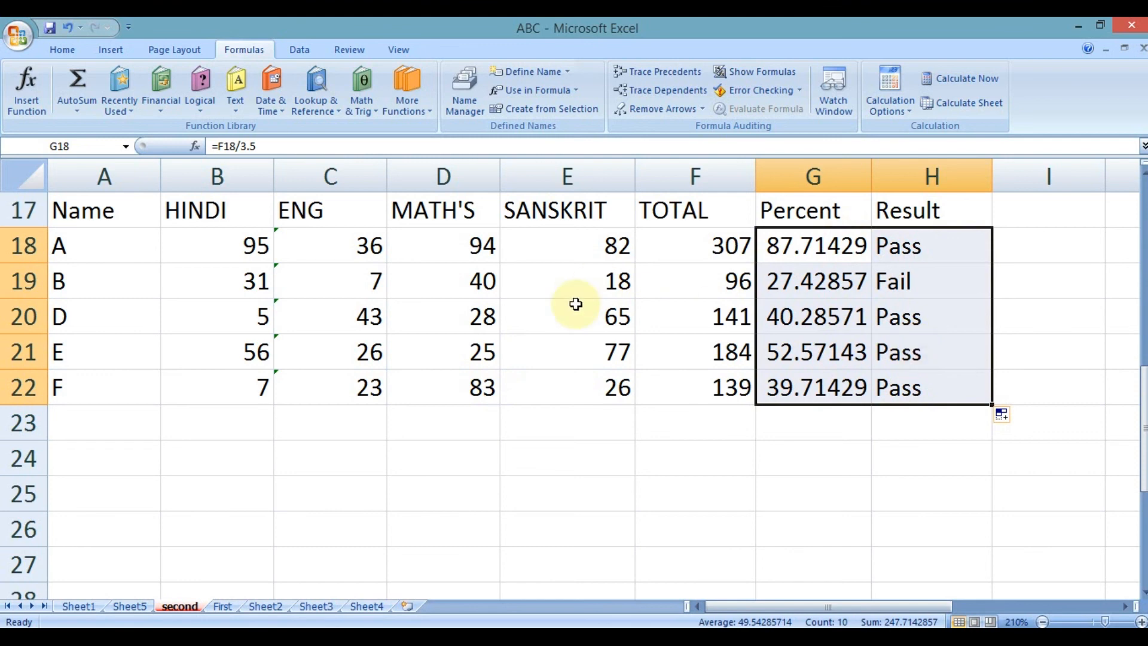
Review the list of logical functions, and the subject marks in B18:E22 alongside the Result column.
{"action": "left_click", "coordinate": [579, 420]}
{"action": "left_click", "coordinate": [200, 96]}
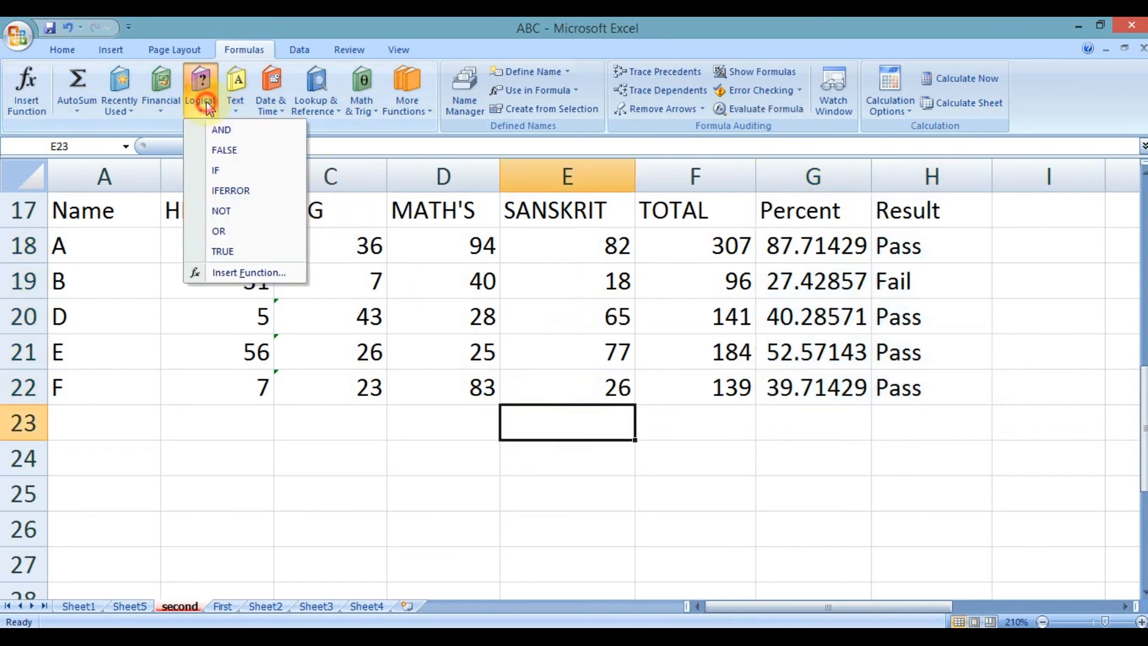
{"action": "left_click", "coordinate": [533, 280]}
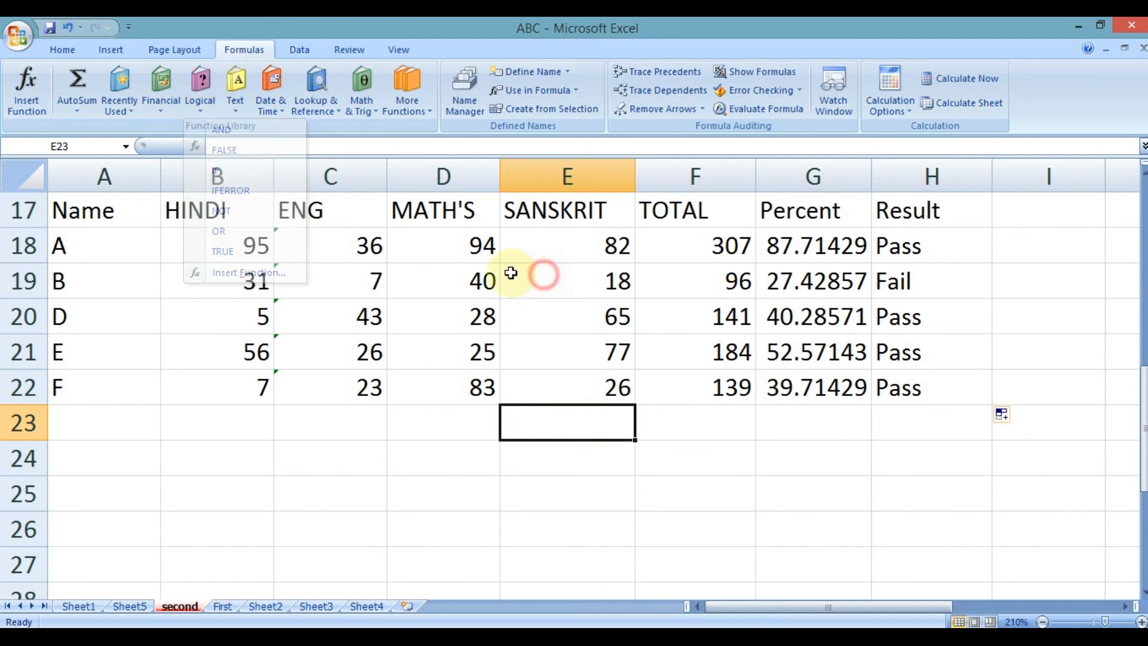
{"action": "left_click_drag", "start_coordinate": [236, 249], "coordinate": [516, 390]}
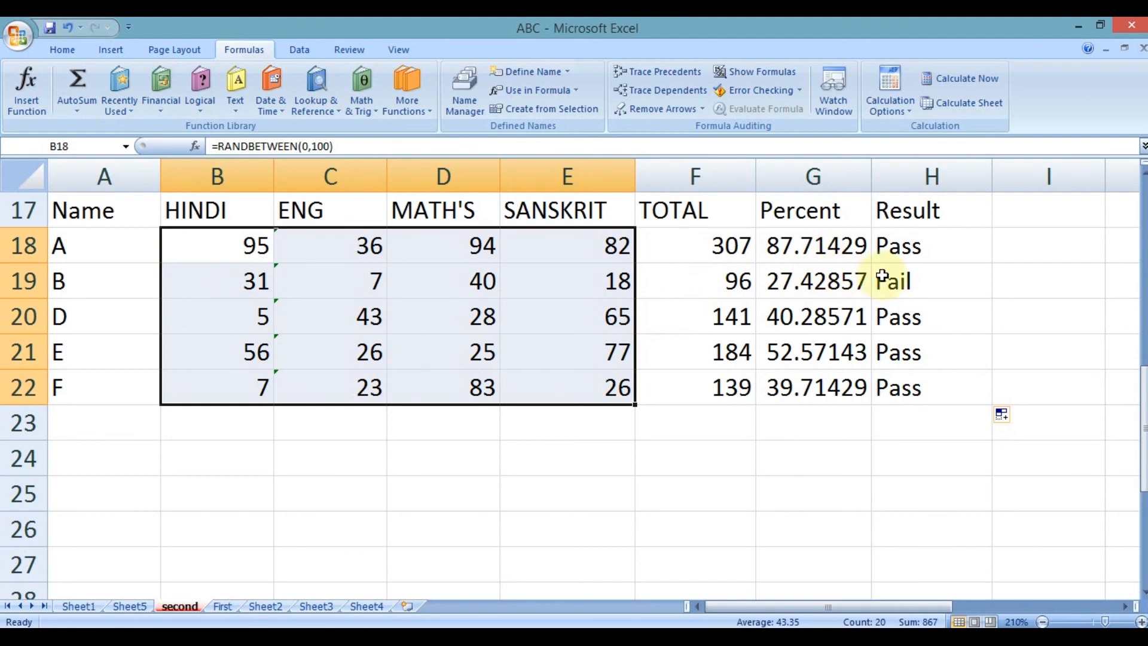
{"action": "left_click", "coordinate": [904, 248]}
{"action": "left_click_drag", "start_coordinate": [909, 297], "coordinate": [938, 386]}
{"action": "left_click", "coordinate": [910, 432]}
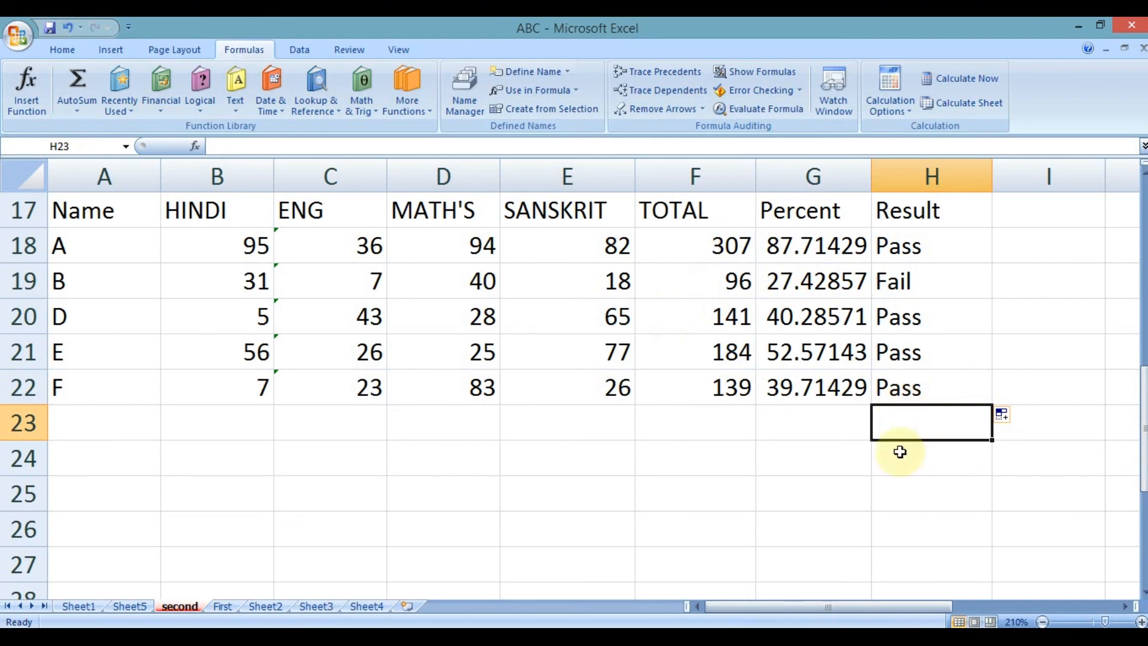
{"action": "left_click", "coordinate": [711, 639]}
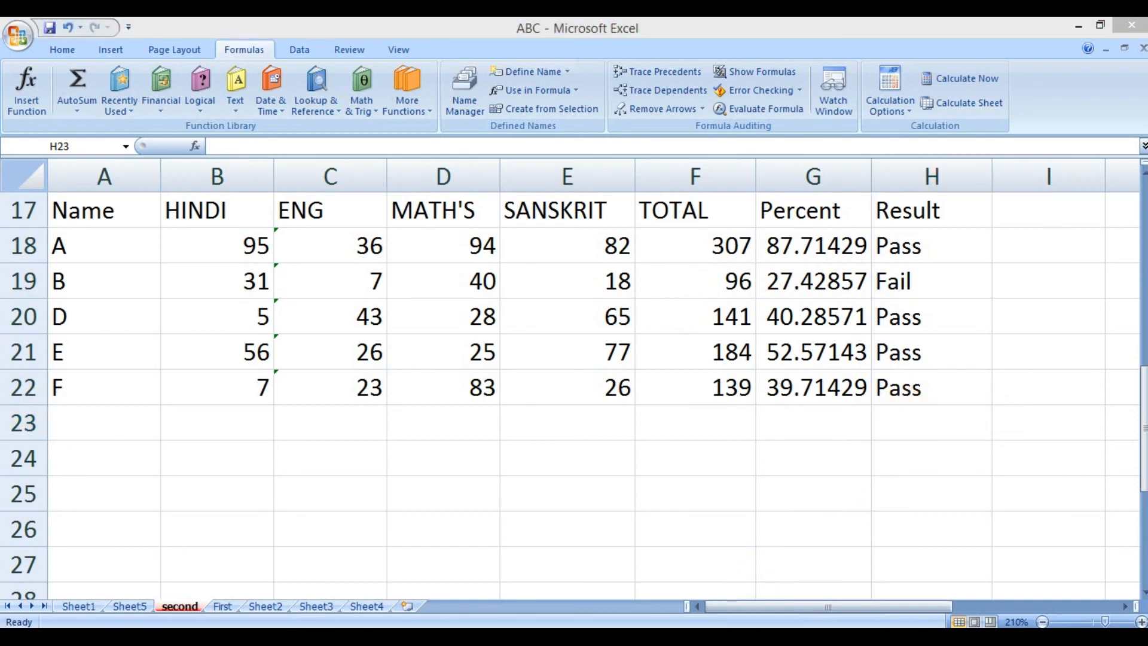